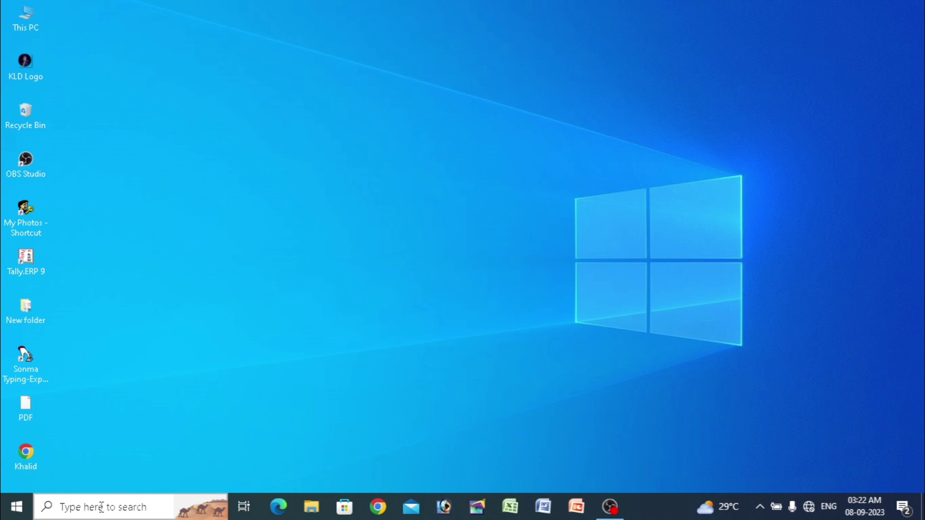
- Search Windows for excel, launch Microsoft Office Excel 2007 from the results, and close it again
click(101, 507)
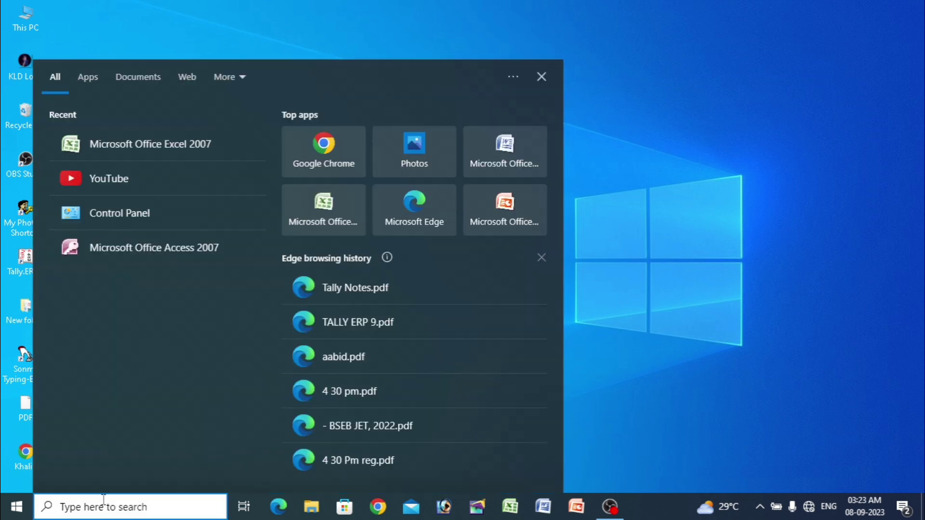
text(exce)
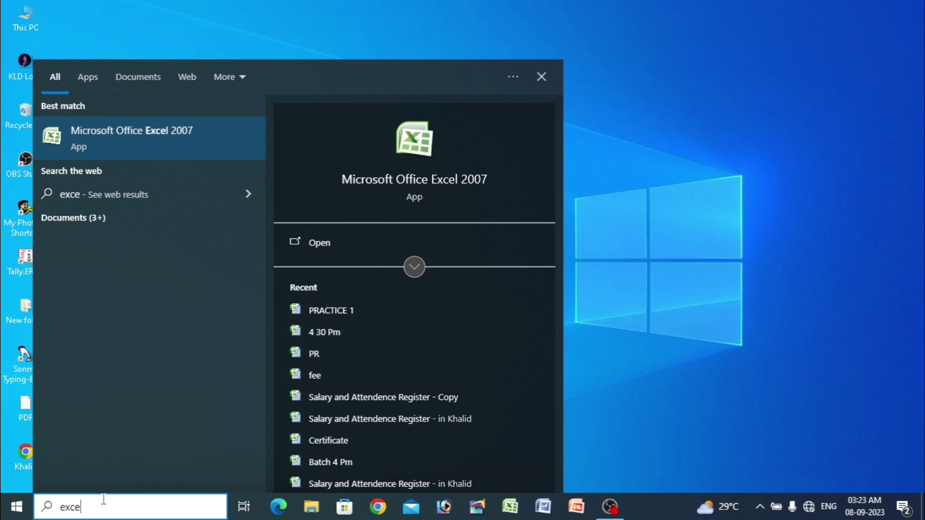
text(l)
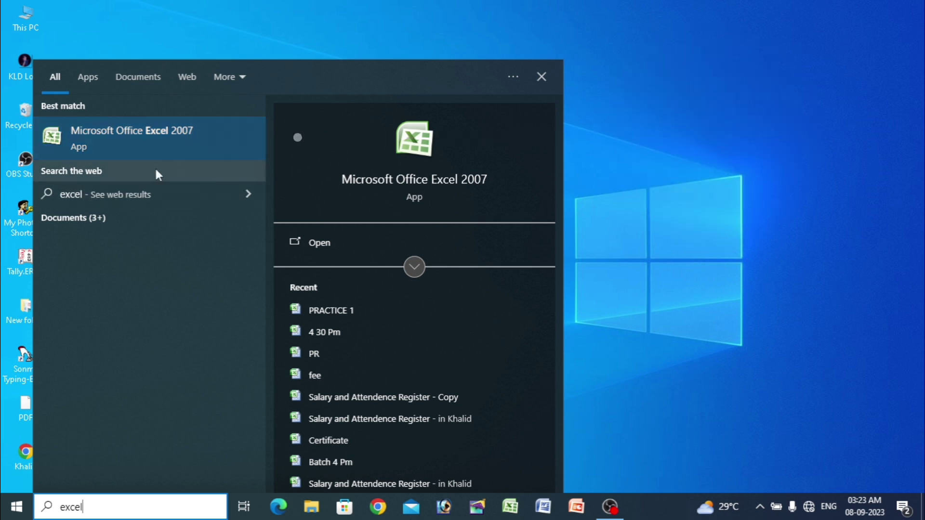
click(132, 129)
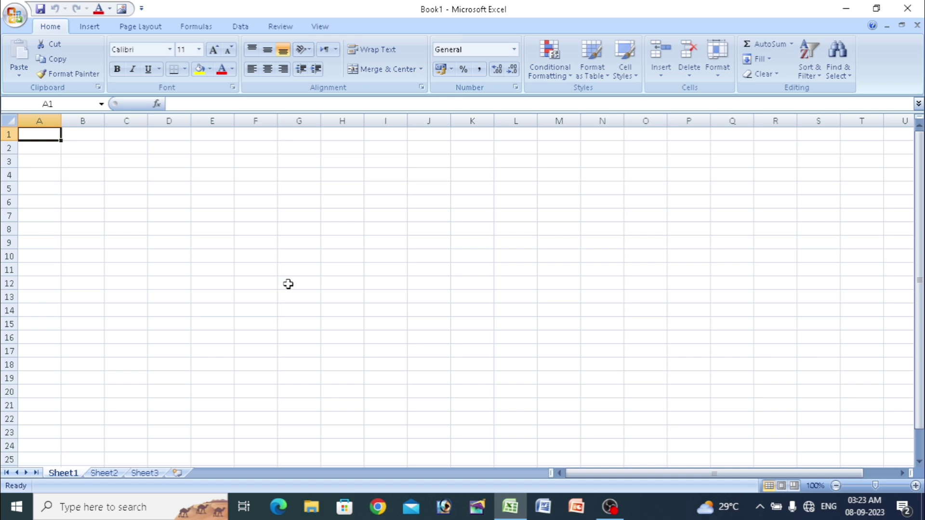
click(907, 8)
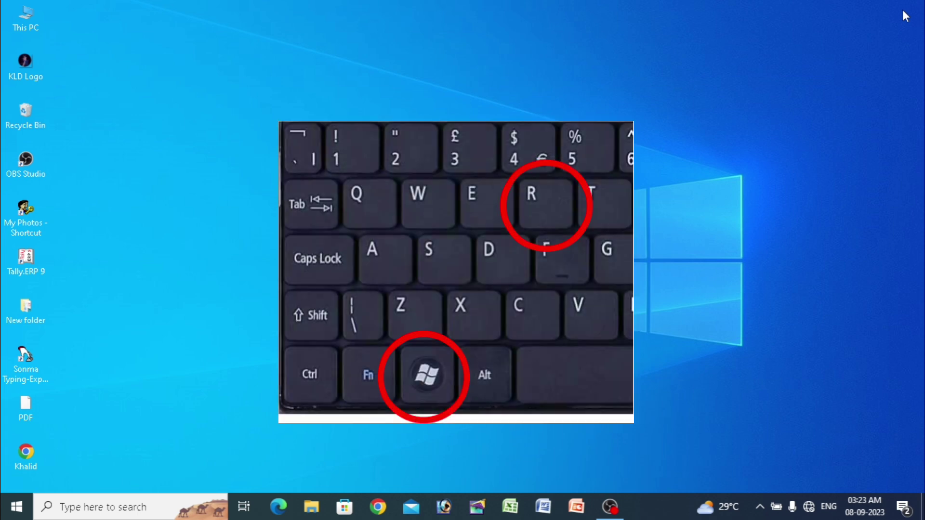
- Launch Excel with the Windows Run command excel, moving the Run dialog nearer the screen centre, and close the program again
key(super+r)
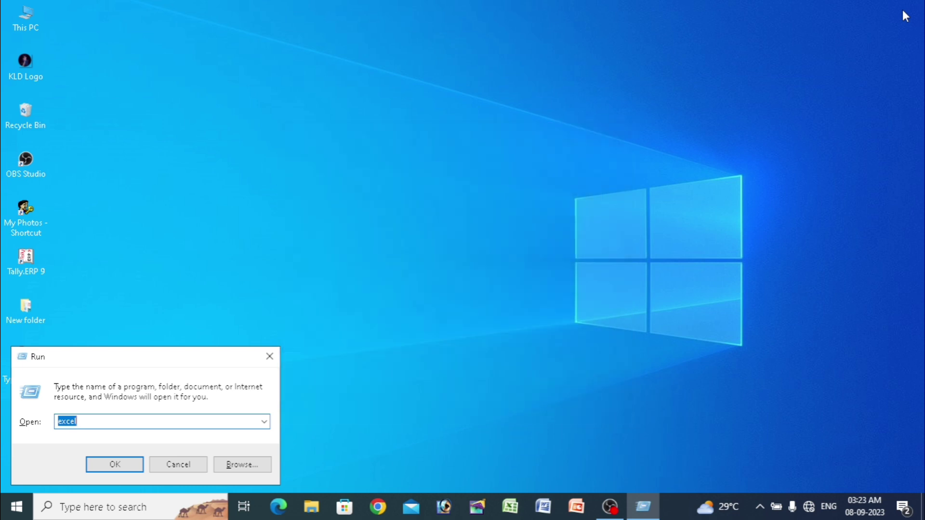
key(BackSpace)
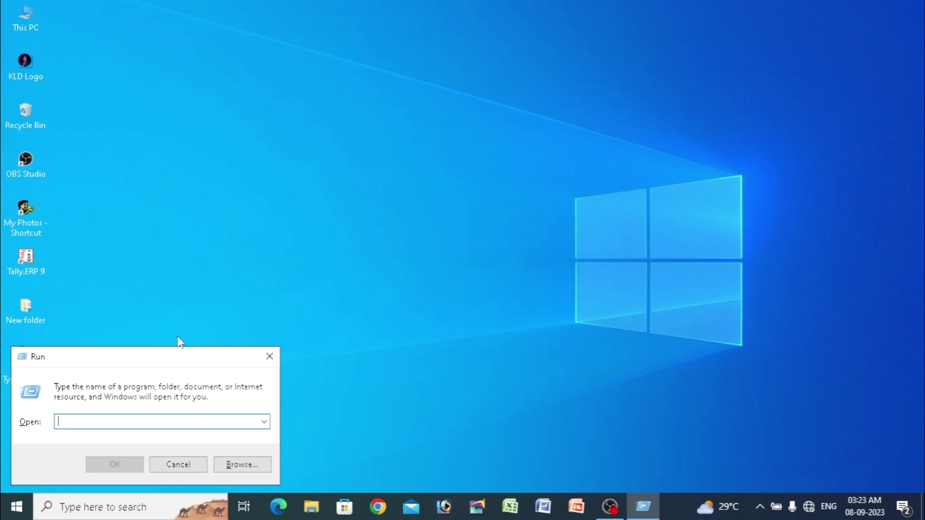
drag(166, 361, 388, 164)
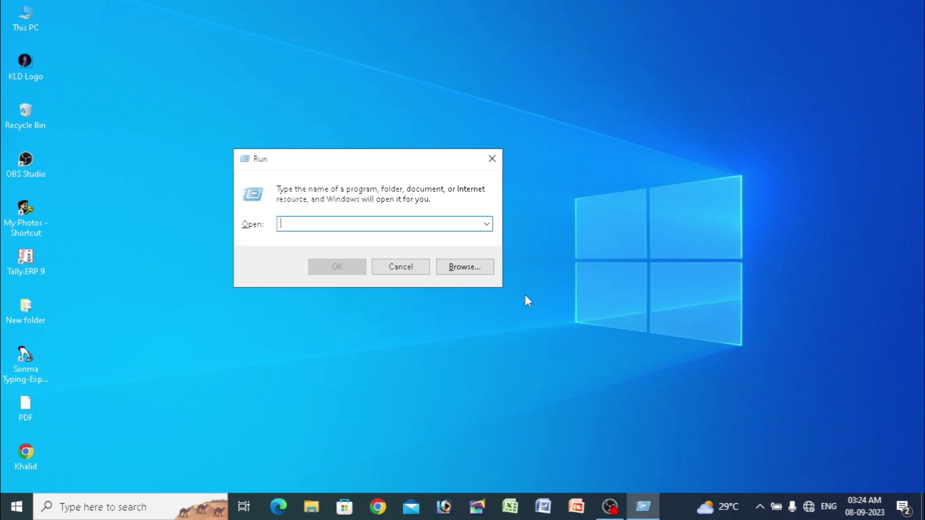
text(exce)
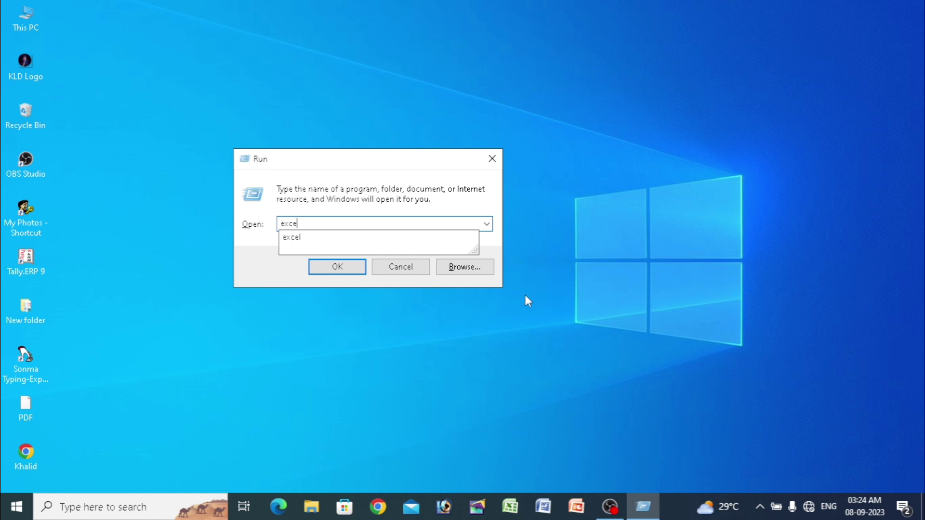
text(l)
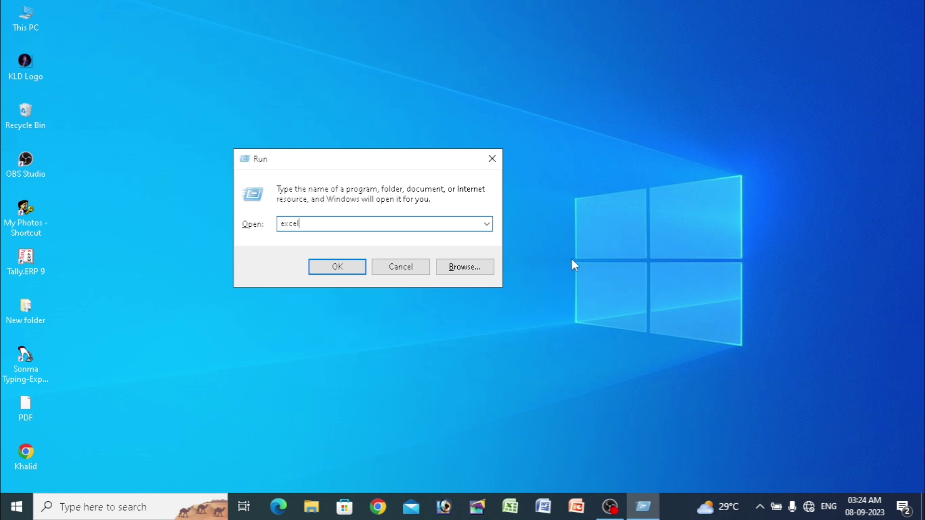
key(Return)
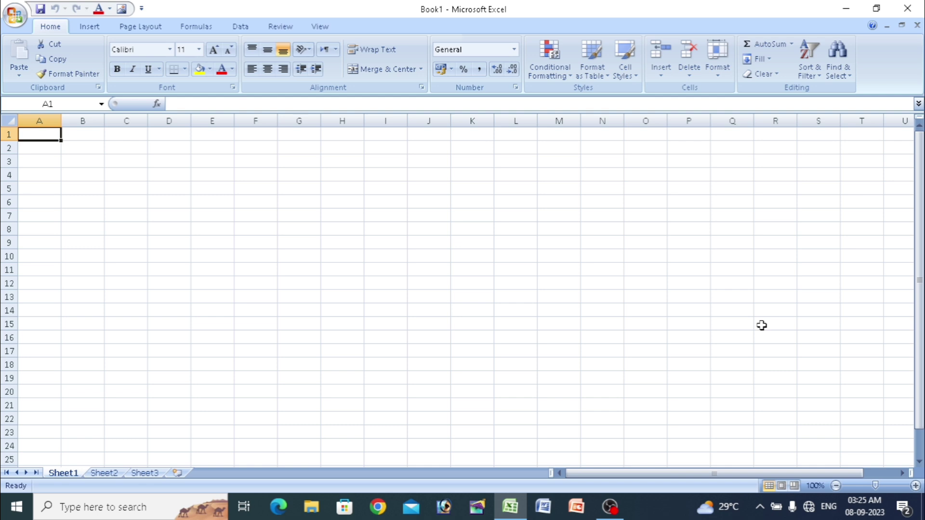
click(907, 8)
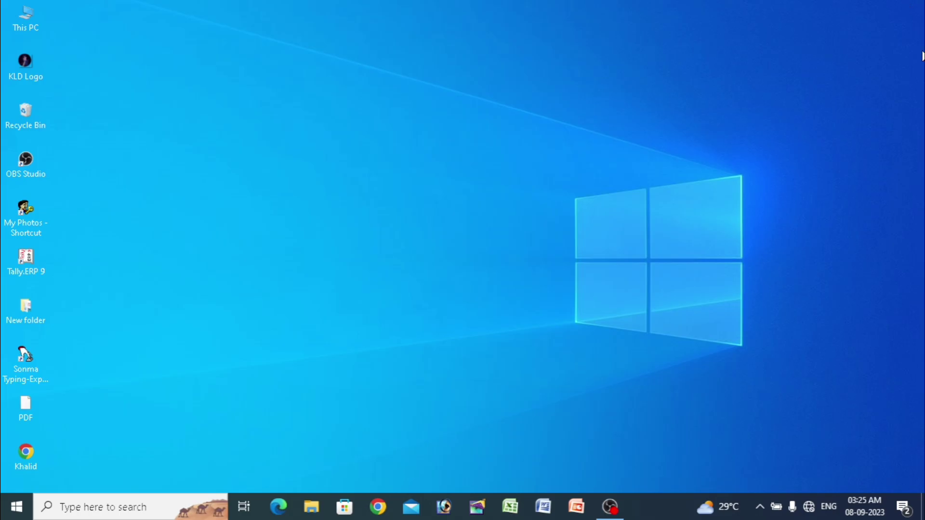
- Start Excel again with the Run command excel and open the recent workbook PRACTICE 1
key(super+r)
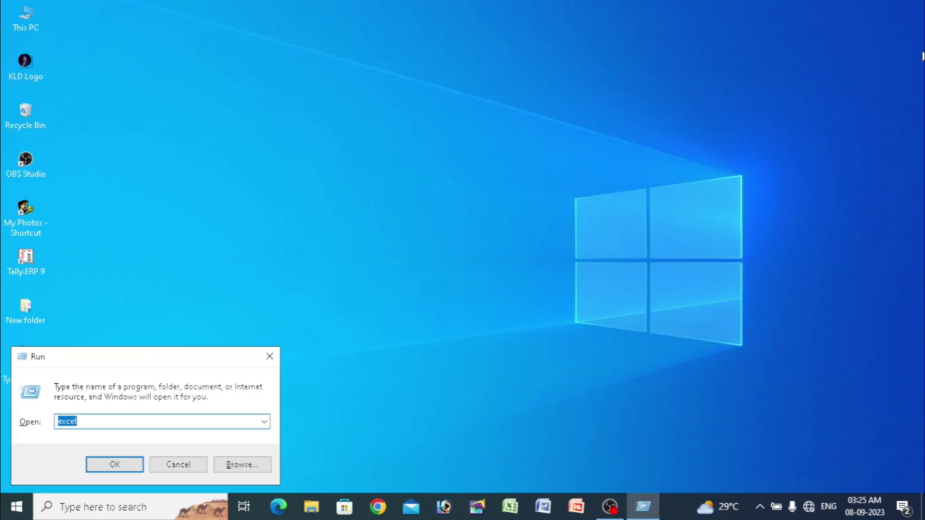
drag(165, 353, 309, 238)
key(Return)
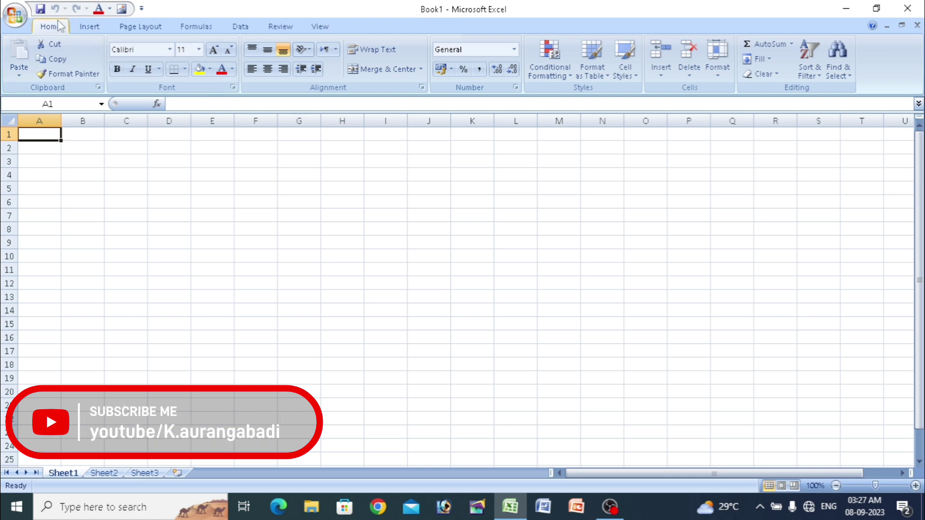
click(15, 15)
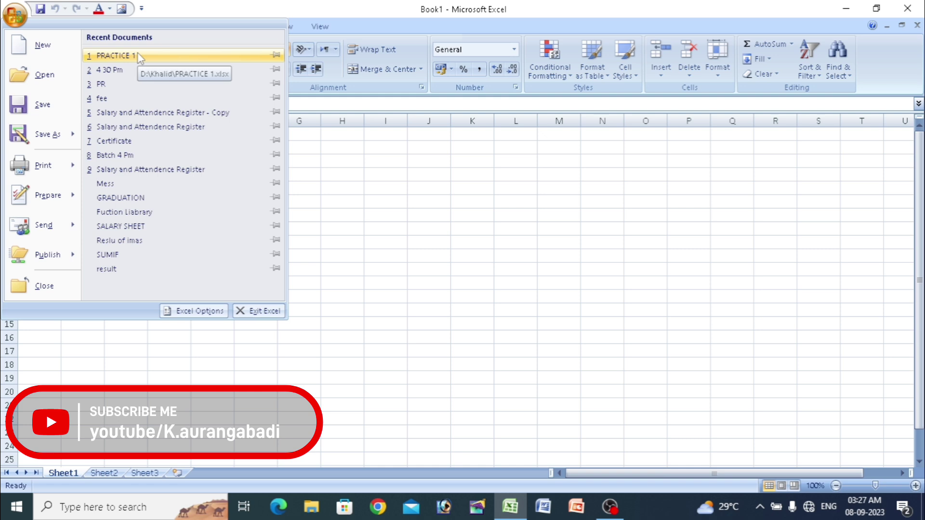
click(171, 57)
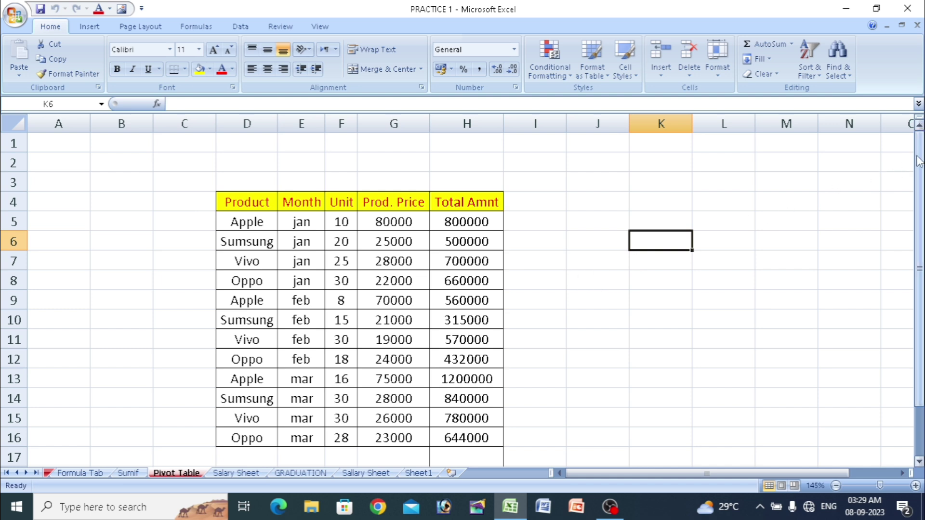
- Total the Total Amnt column (H5:H16) in cell H17 of the Pivot Table sheet with AutoSum
drag(919, 162, 919, 169)
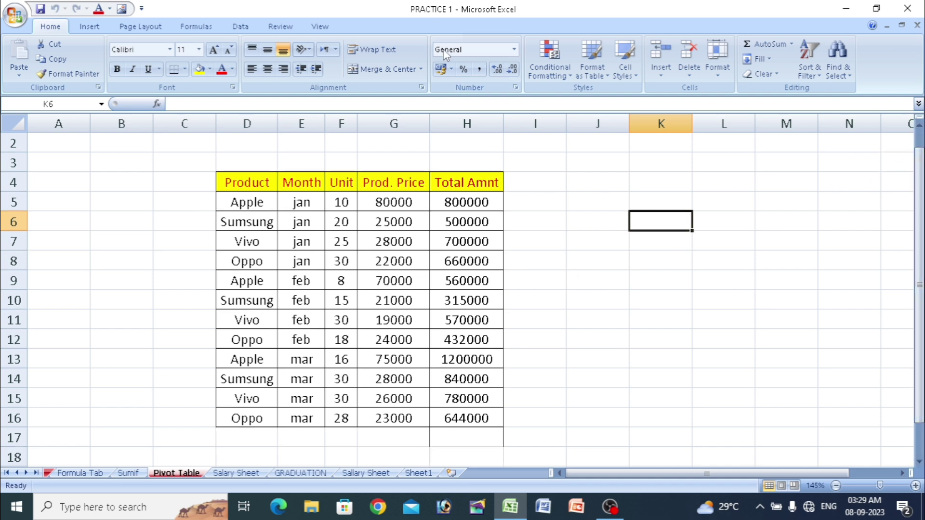
click(475, 434)
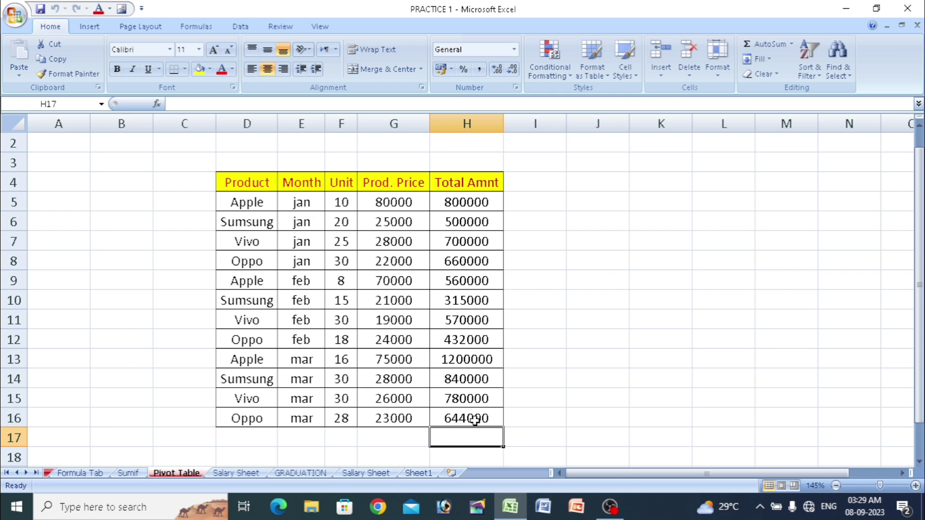
drag(465, 200, 454, 444)
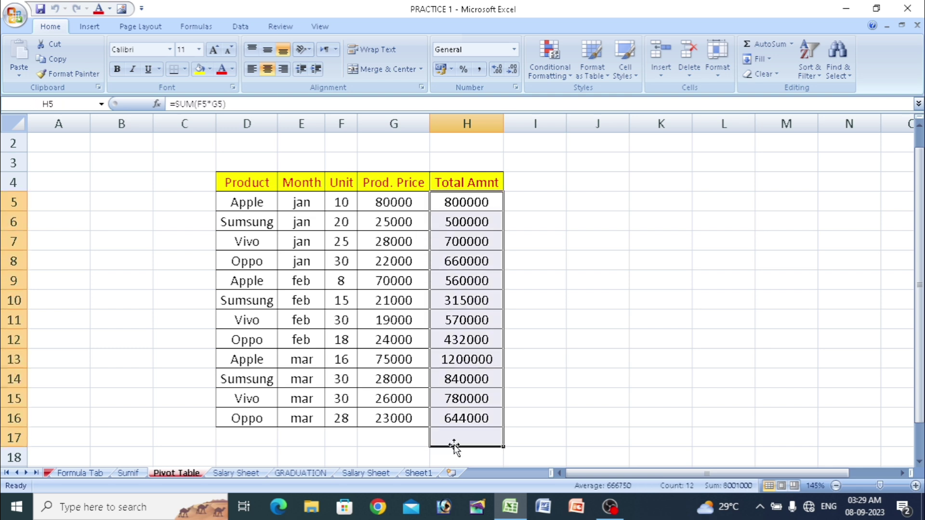
key(alt+equal)
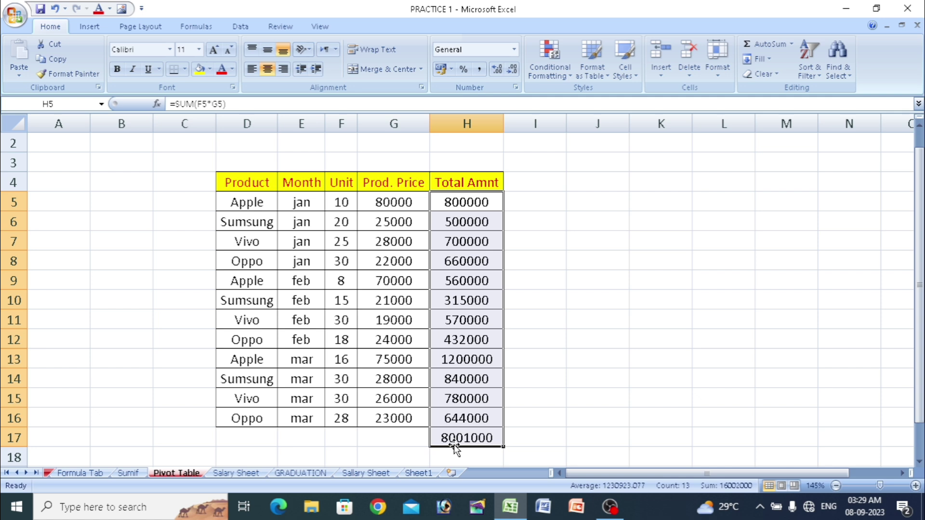
click(540, 450)
click(491, 438)
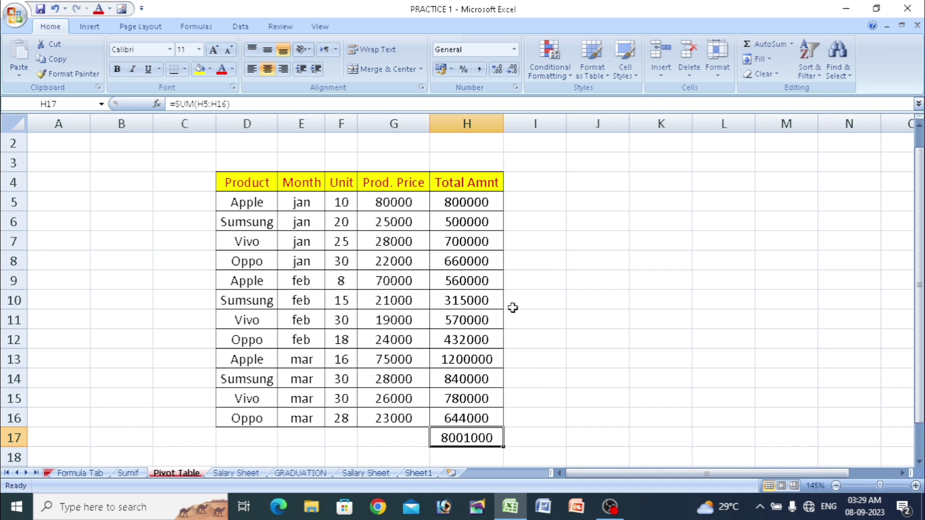
- Minimize the PRACTICE 1 workbook window, bring it back to the screen, and select cell I17
click(845, 10)
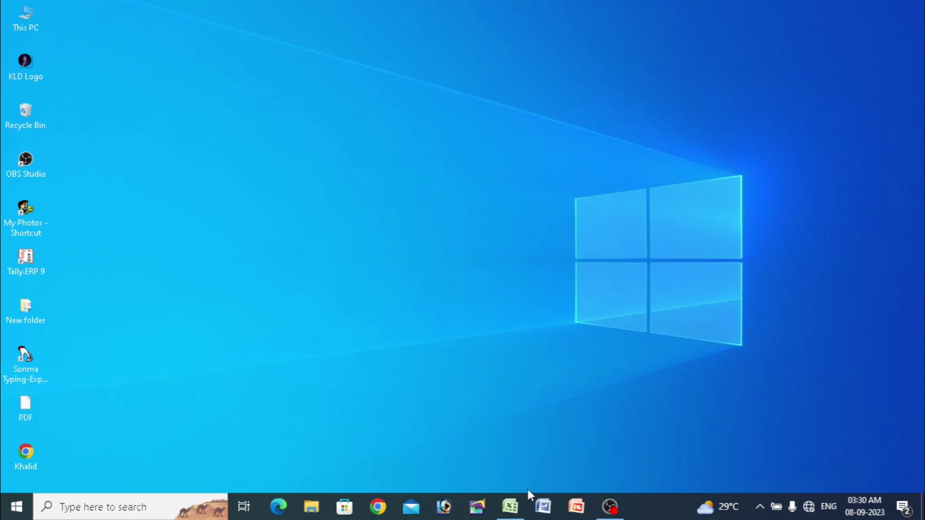
mouse_move(511, 506)
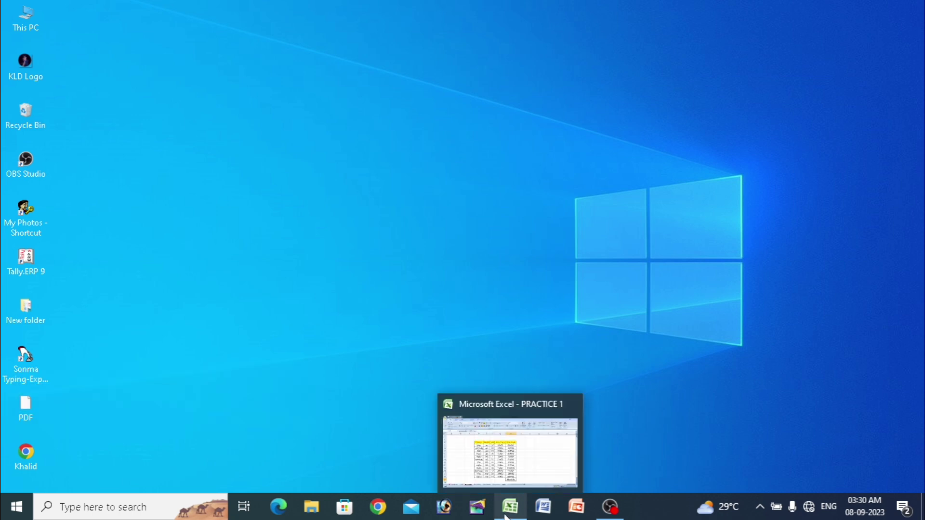
click(526, 446)
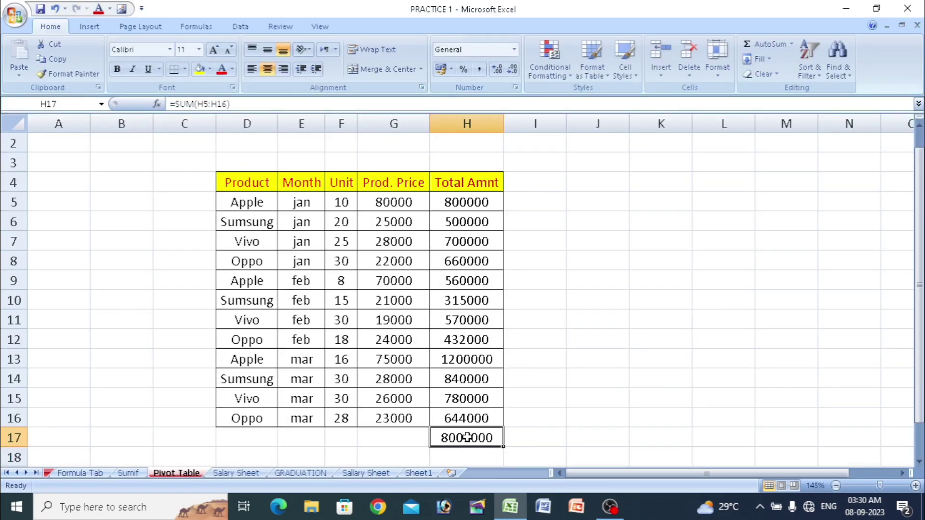
click(513, 436)
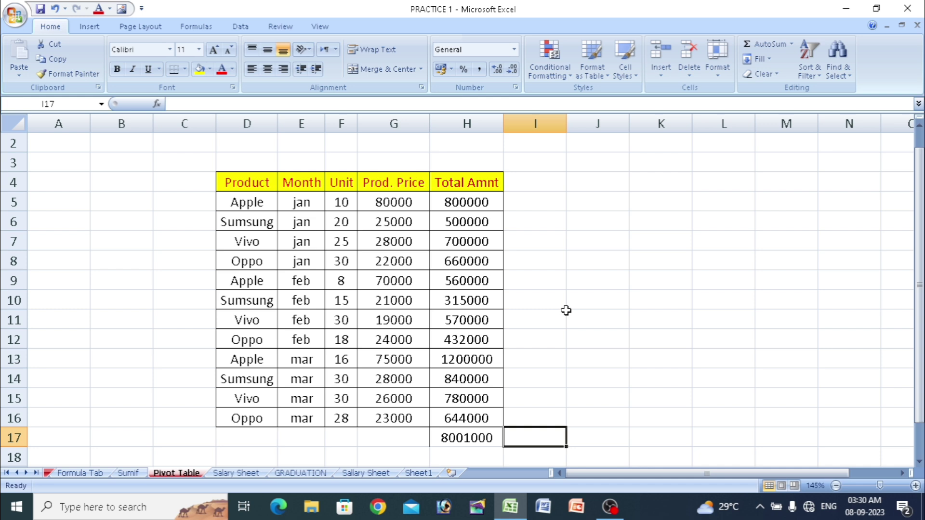
- Minimize Excel to open and close This PC in File Explorer, and return to the PRACTICE 1 workbook
click(847, 3)
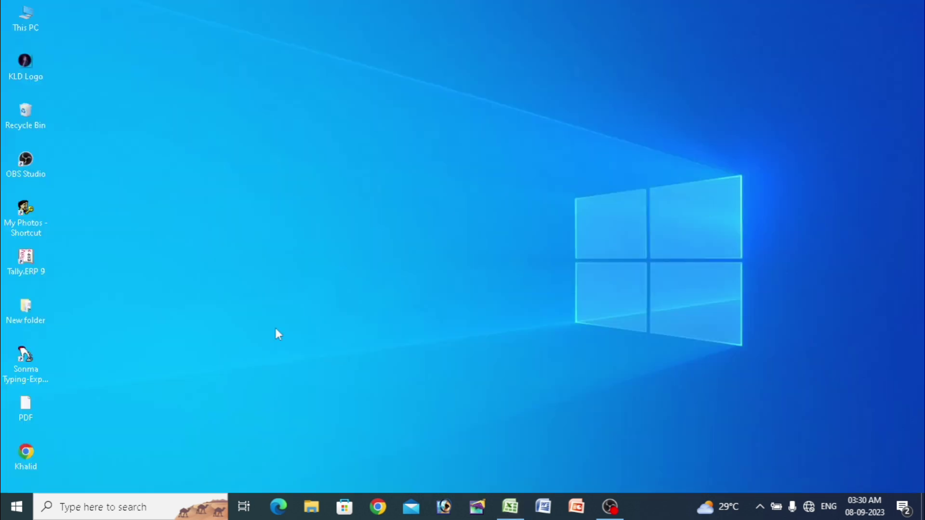
double_click(27, 31)
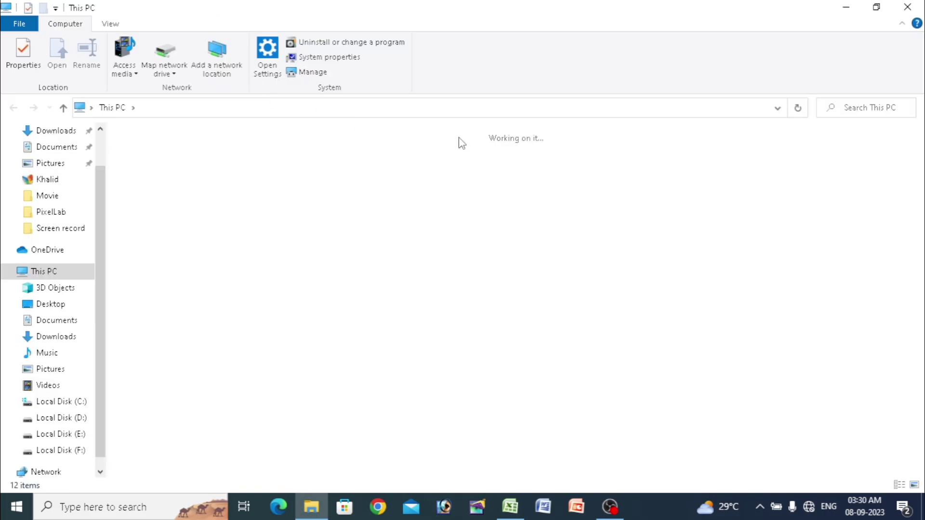
click(907, 7)
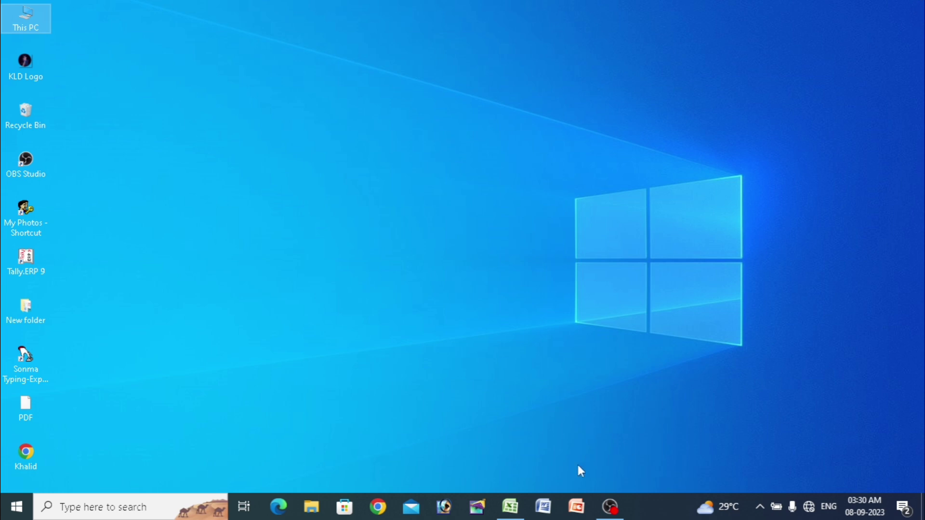
mouse_move(516, 506)
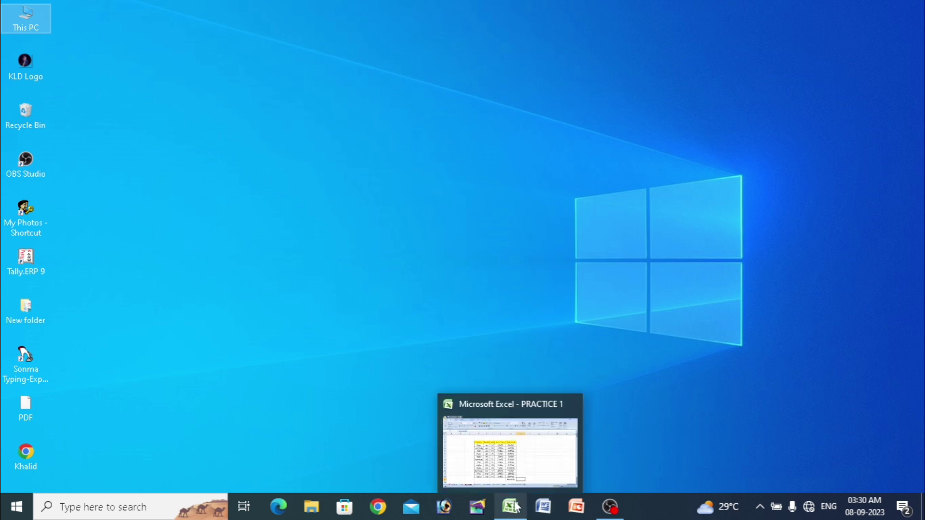
click(525, 459)
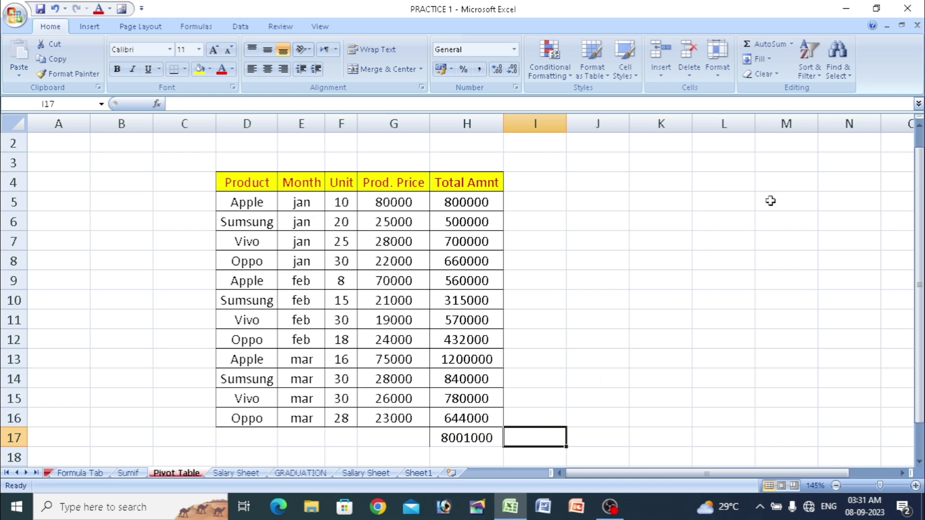
- Minimize the Excel window to the desktop once more and reopen it at full size
click(846, 9)
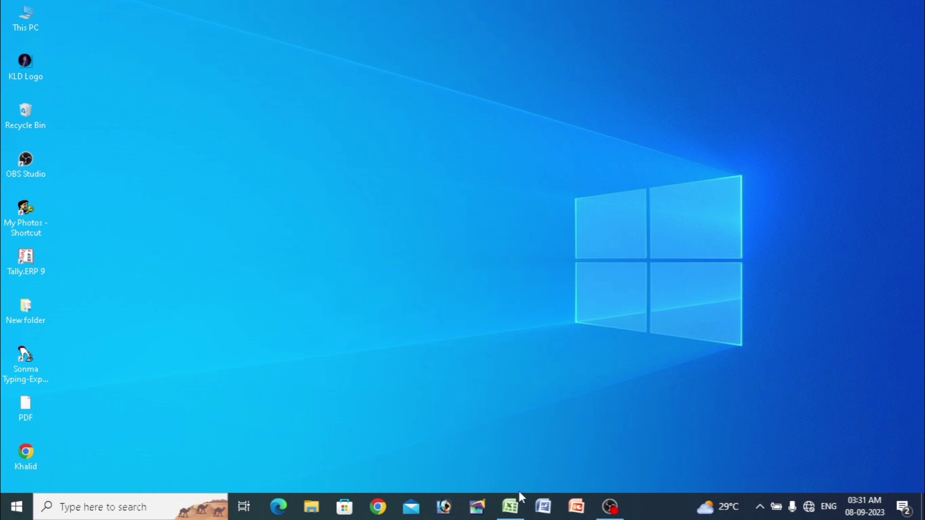
mouse_move(517, 512)
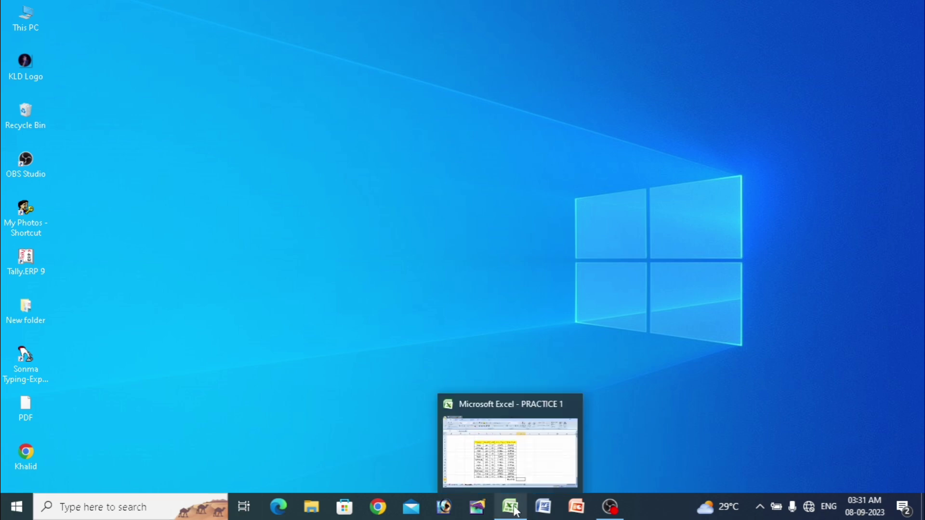
click(519, 451)
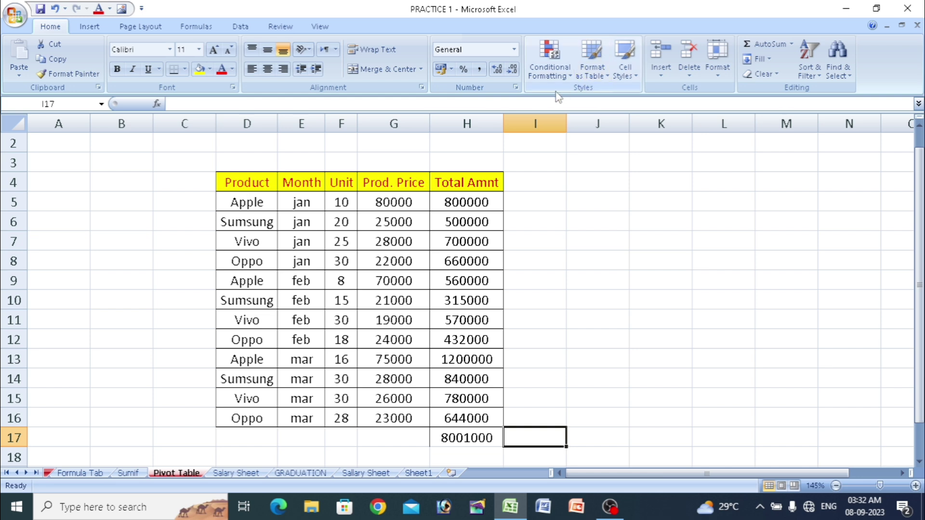
- Restore the maximized Excel window down to a smaller floating window and move it up and left on the desktop
click(876, 9)
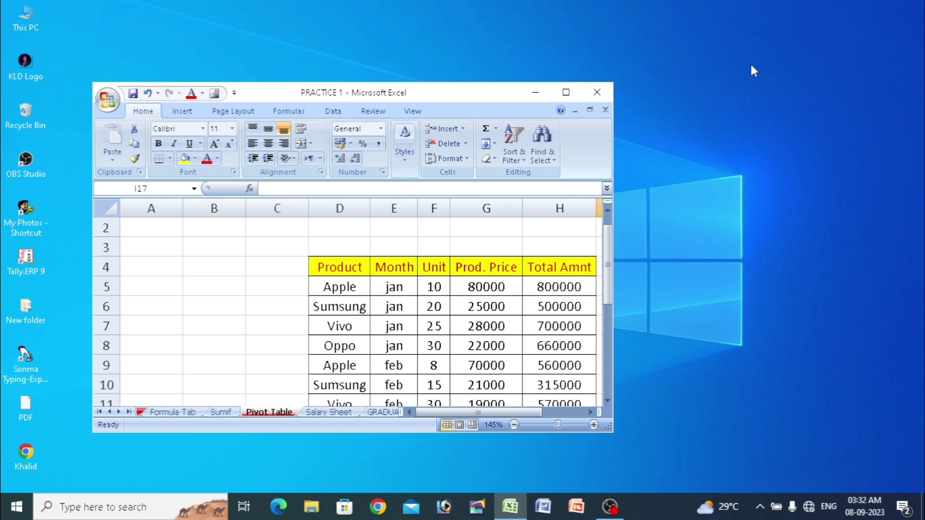
drag(449, 96, 423, 57)
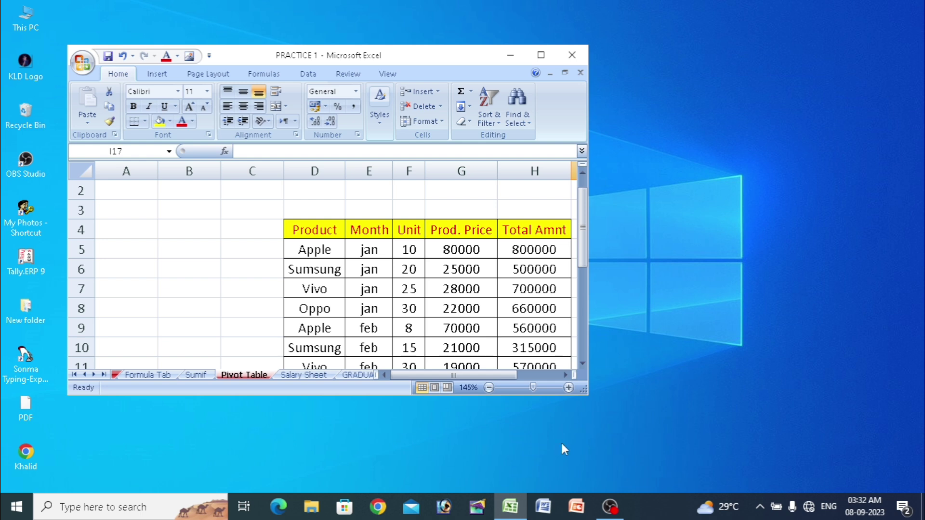
- Switch to Word and open the recent document Chapter 2 beside the Excel window, bring Excel forward, and close Word
click(543, 505)
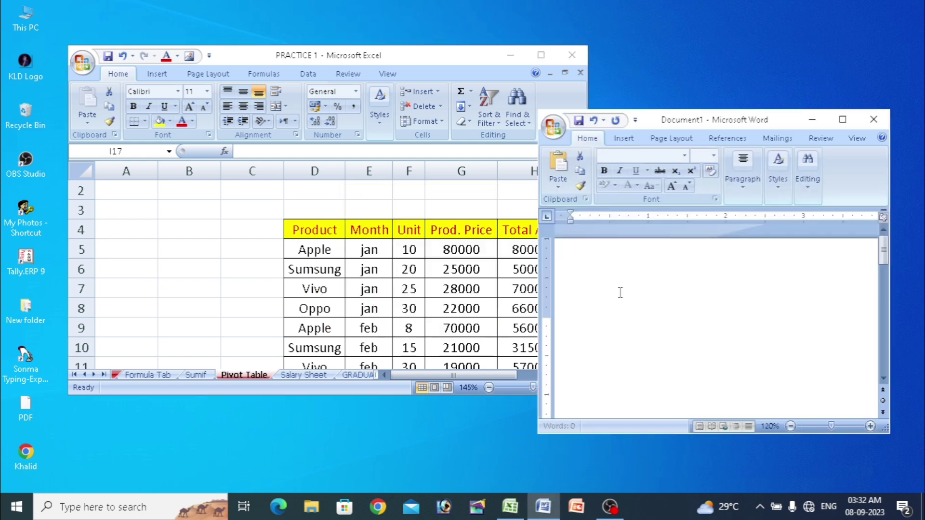
click(560, 130)
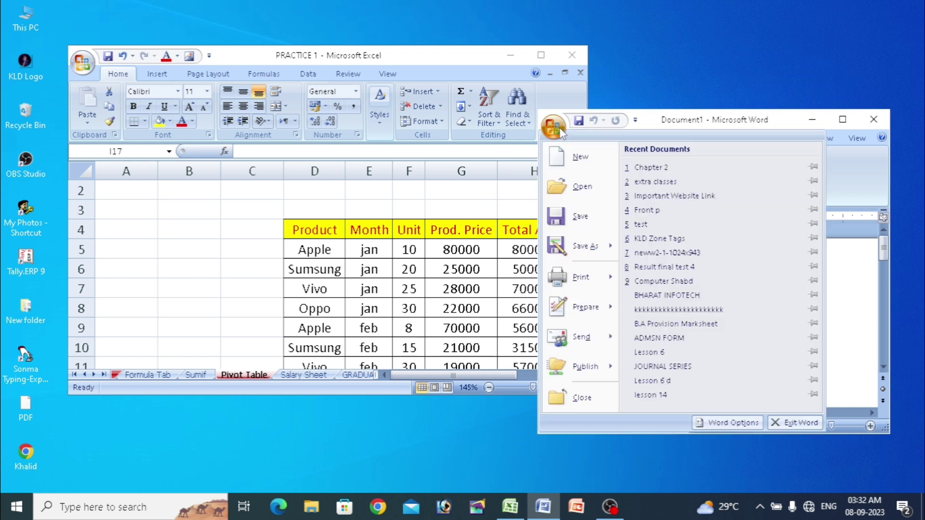
click(668, 173)
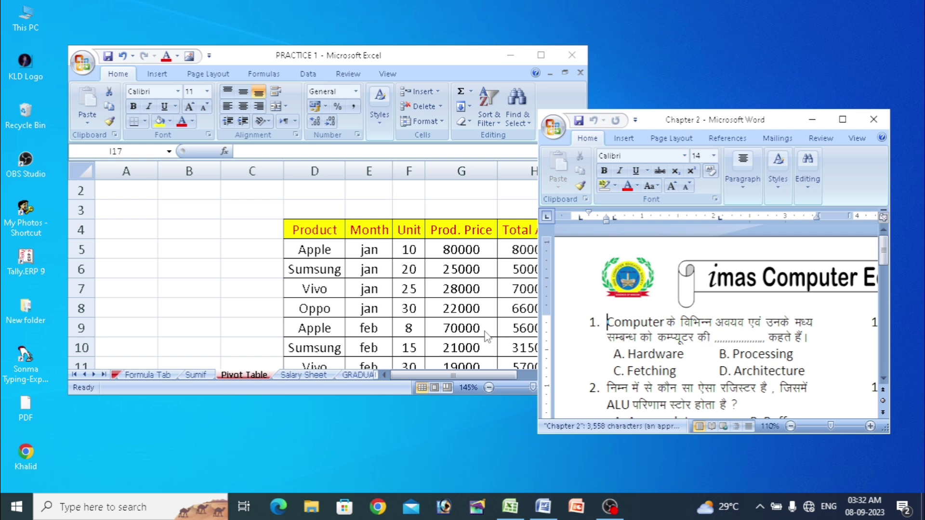
click(391, 57)
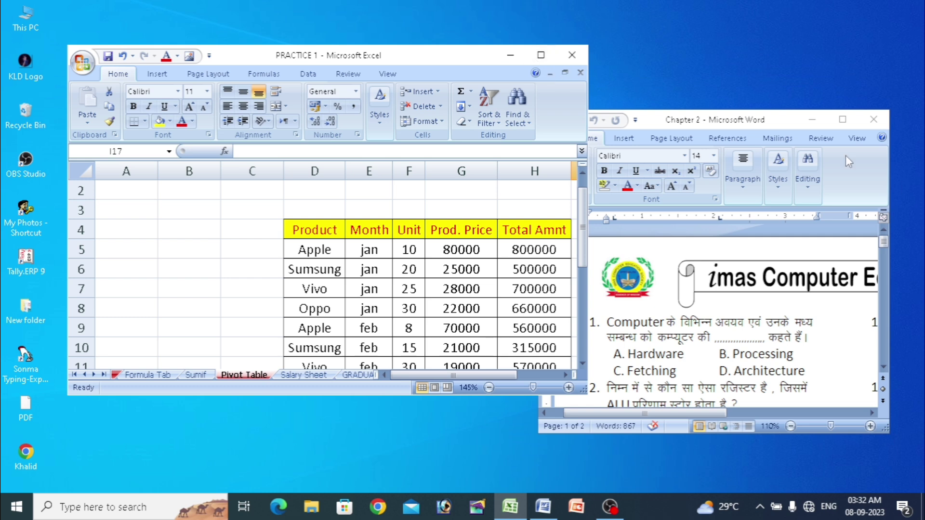
click(875, 118)
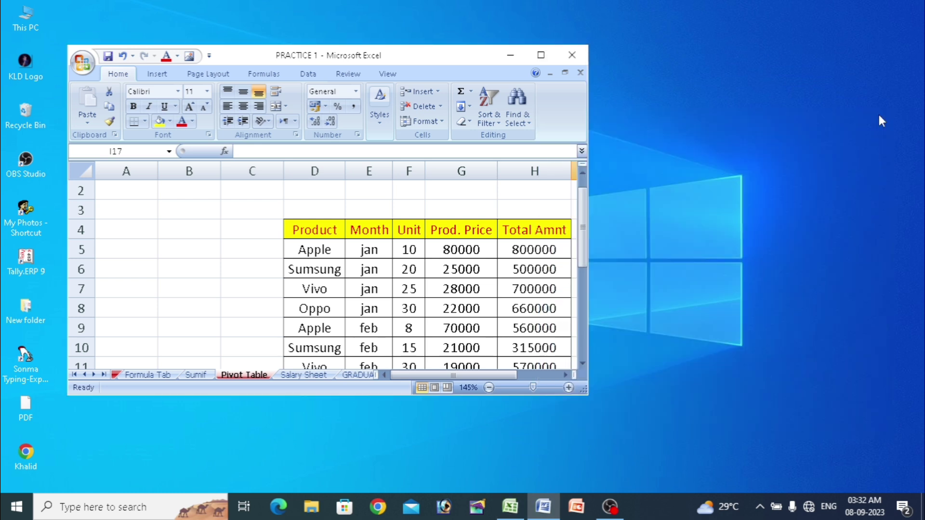
- Maximize the PRACTICE 1 Excel window, restore it down to the floating size, and maximize it again
click(541, 56)
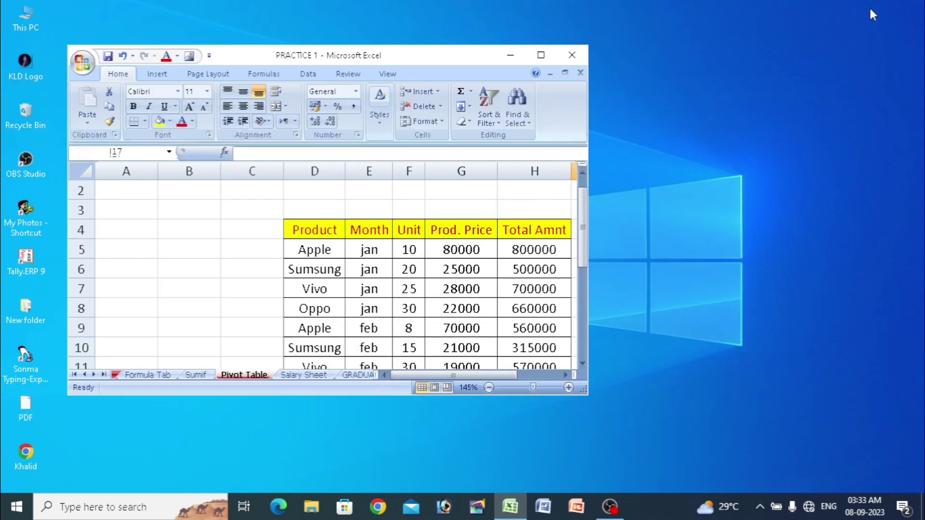
click(873, 8)
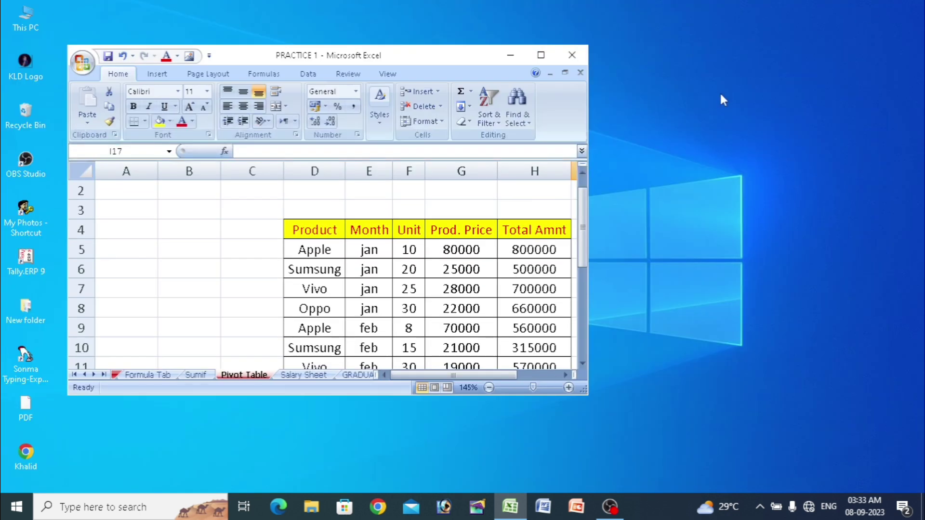
click(540, 55)
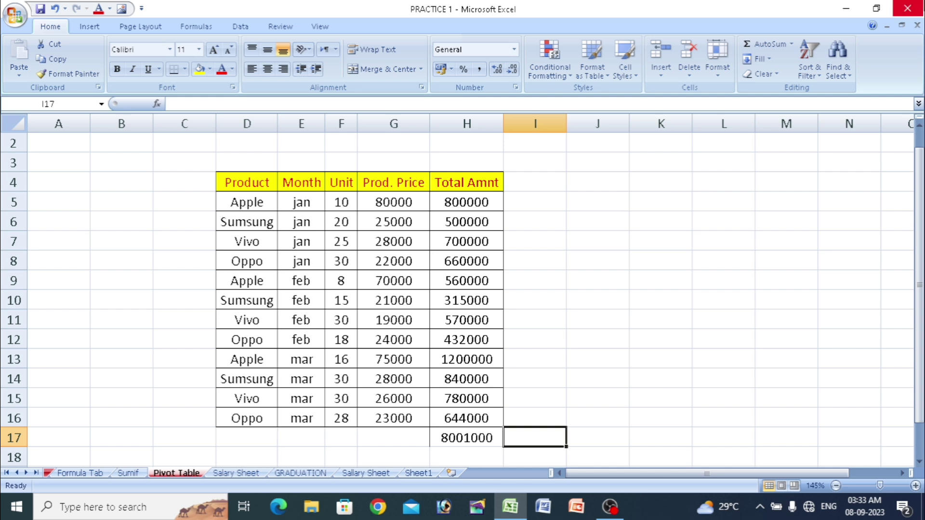
- Close Excel without saving the changes to PRACTICE 1.xlsx and refresh the desktop
click(907, 8)
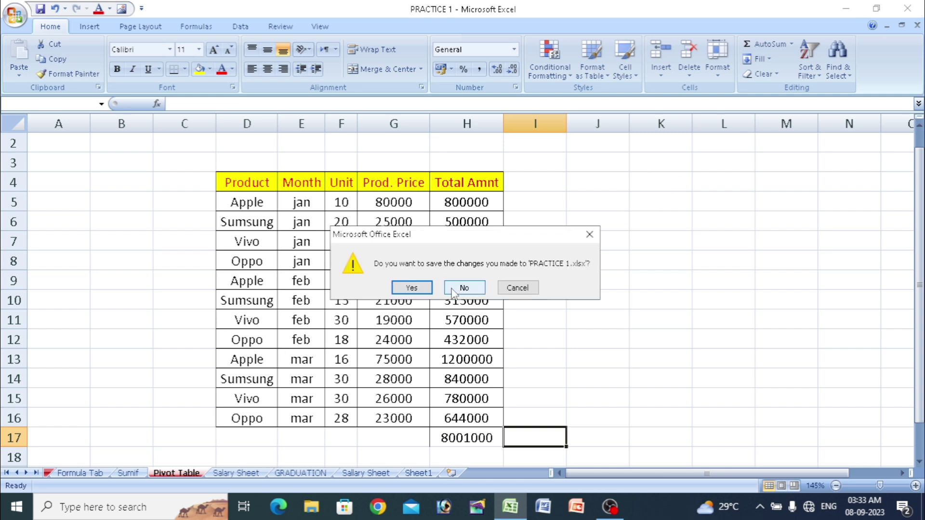
click(448, 283)
right_click(513, 131)
click(555, 171)
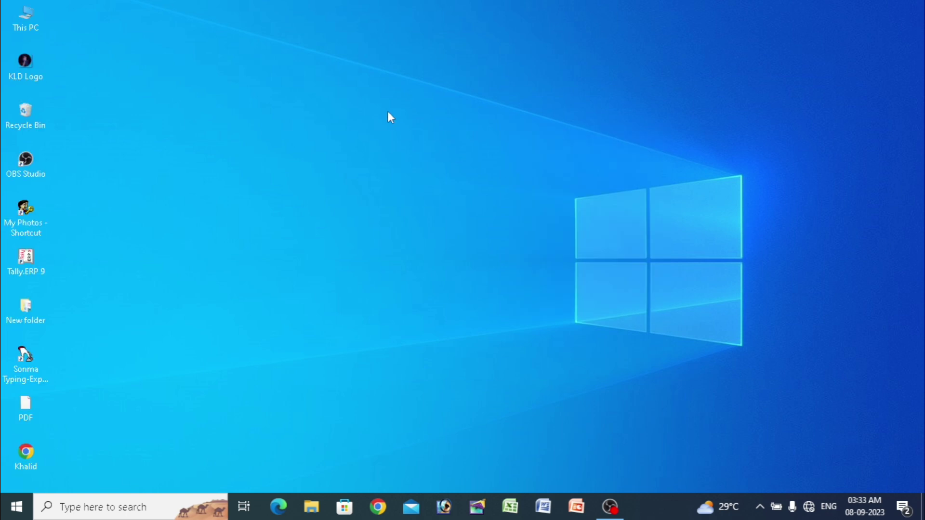
right_click(389, 112)
click(435, 153)
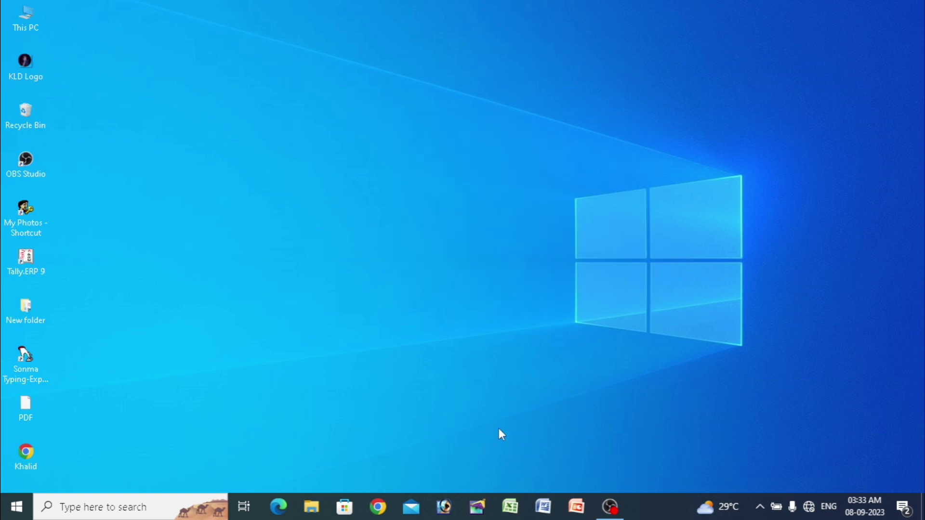
- Launch Excel with a blank workbook, restore its window down, minimize it, and bring it back to full size
click(517, 513)
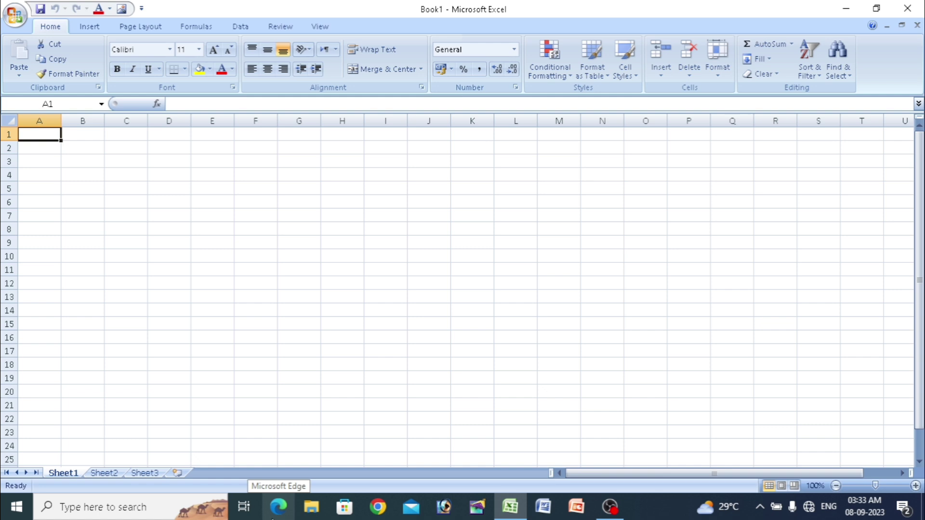
click(880, 12)
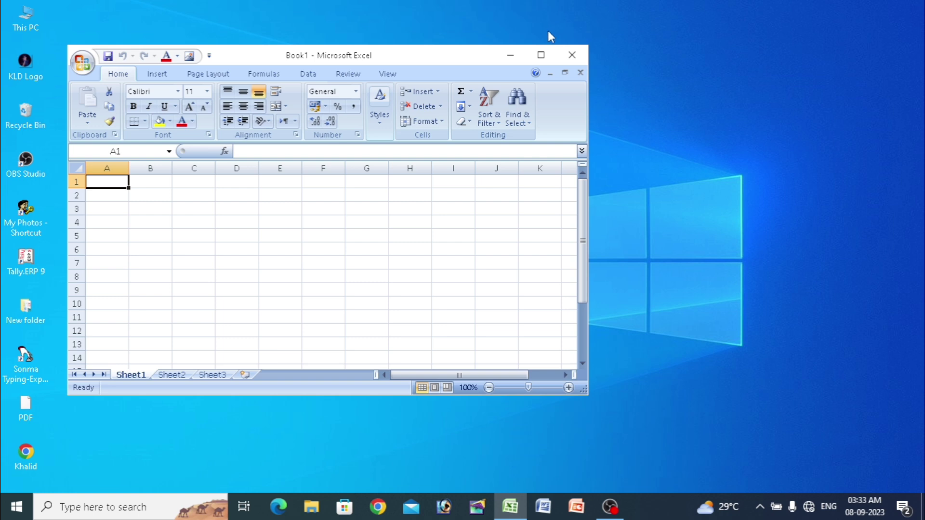
click(515, 56)
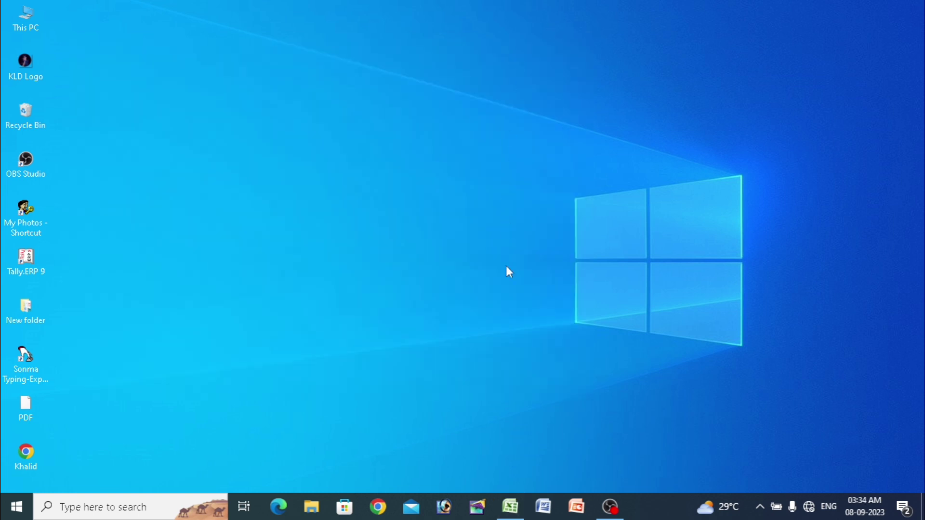
mouse_move(509, 507)
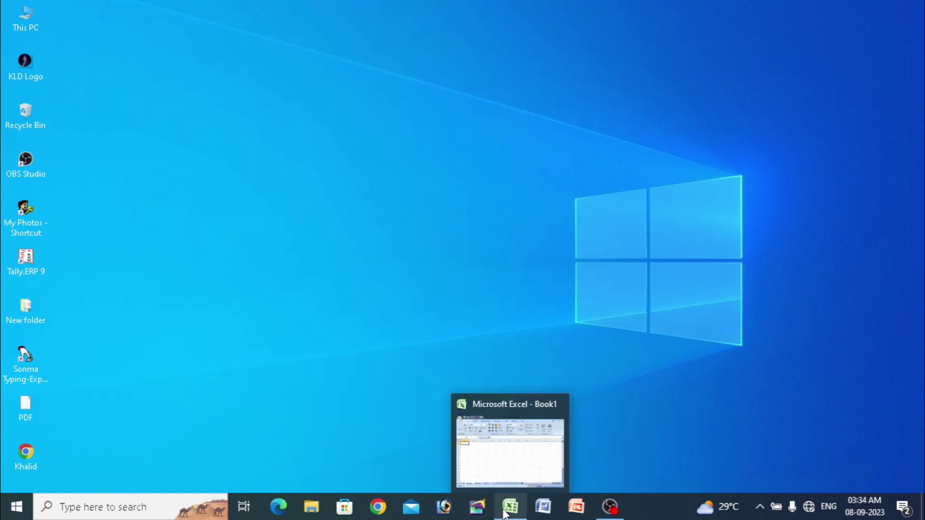
click(504, 435)
click(541, 55)
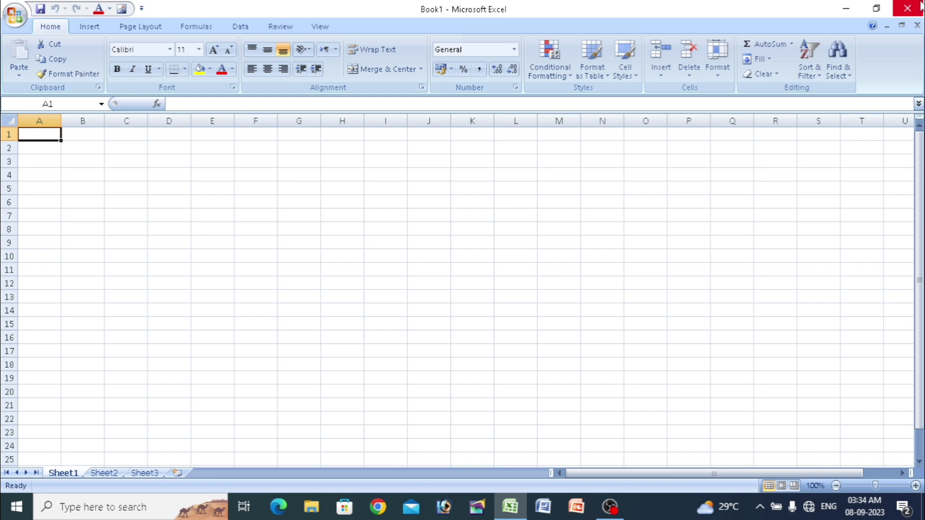
- Close the blank Excel workbook together with Excel and refresh the desktop
click(921, 5)
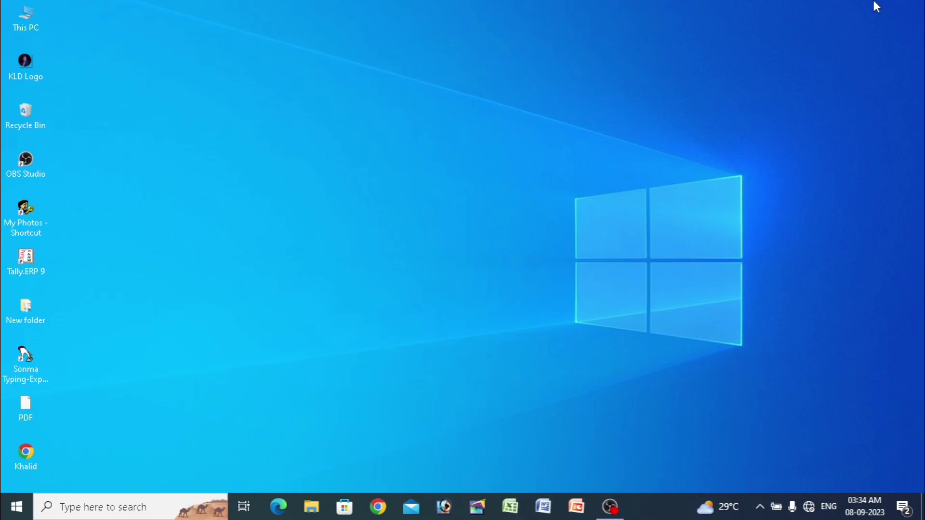
right_click(416, 34)
click(456, 71)
- Launch Excel again, zoom the blank worksheet in to 205%, and close Excel
click(518, 506)
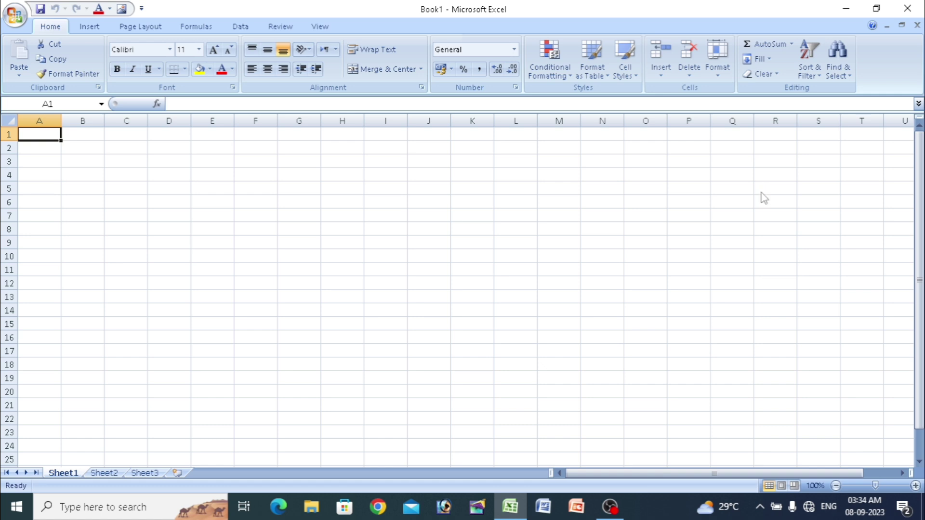
scroll(746, 214, up, 7)
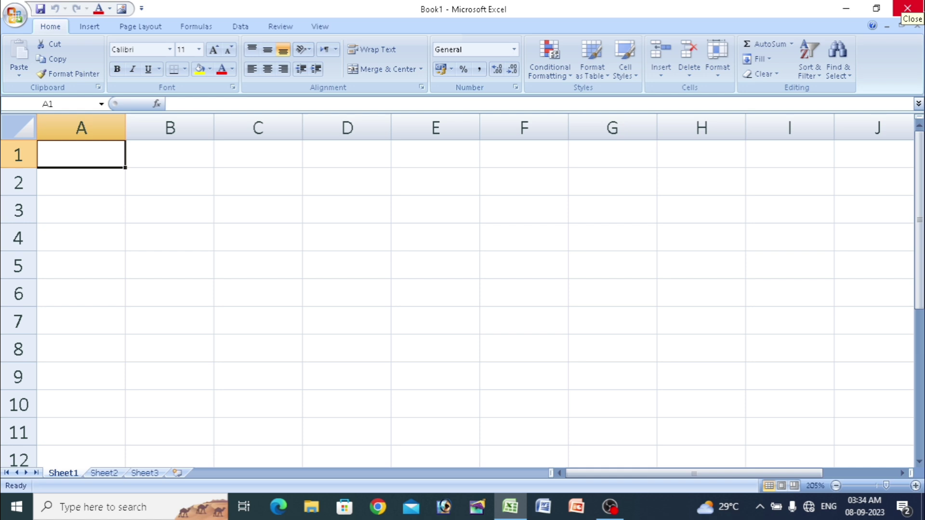
click(910, 11)
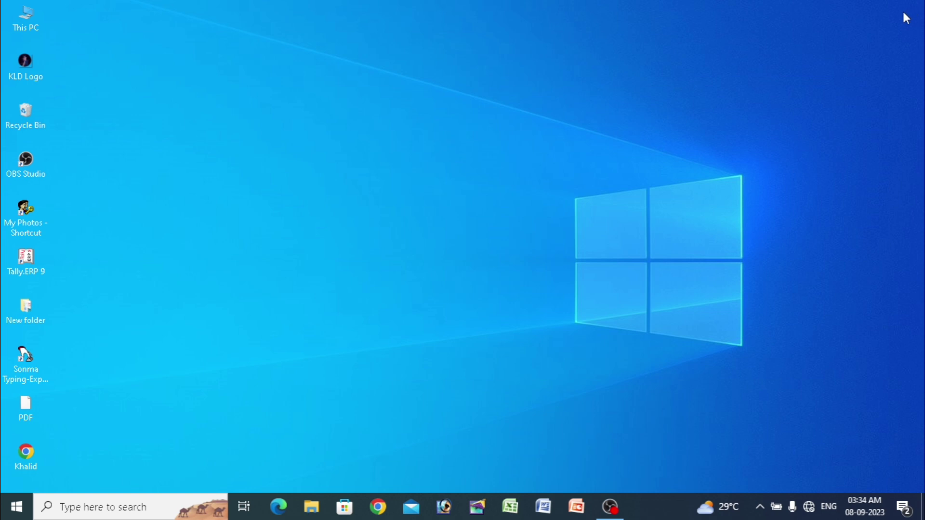
- Launch Excel and open the PRACTICE 1 workbook from the recent documents
click(510, 506)
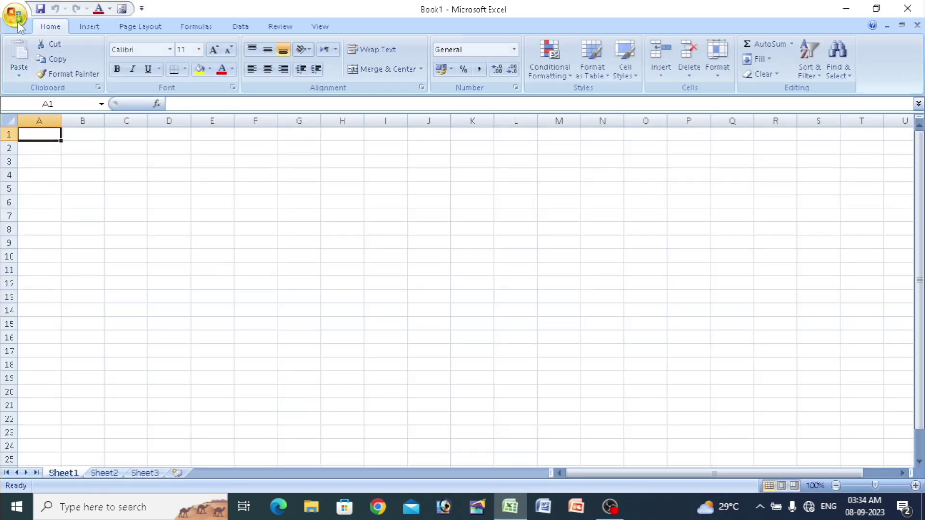
click(14, 16)
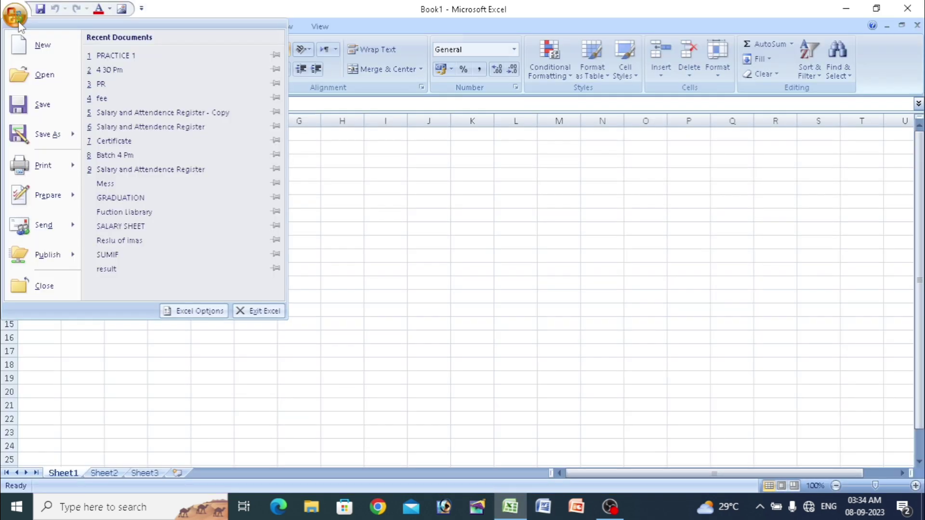
click(120, 58)
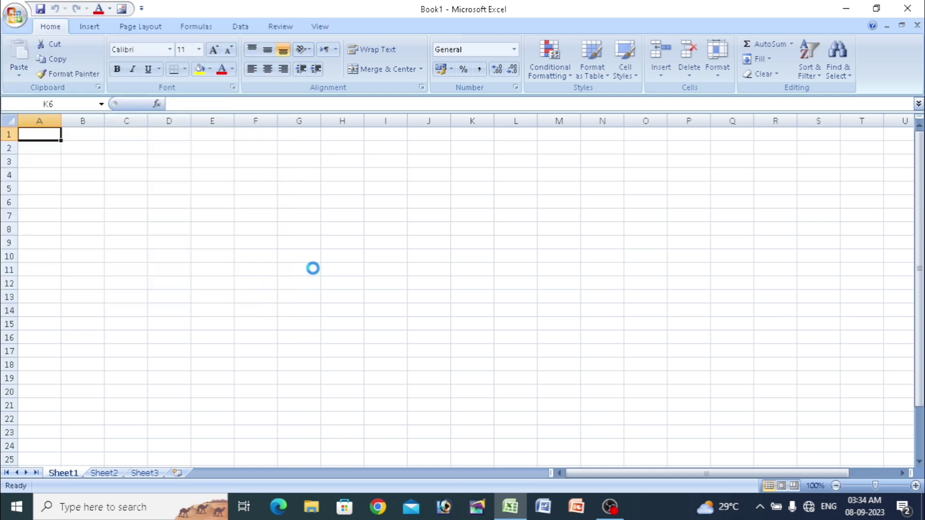
scroll(354, 303, up, 1)
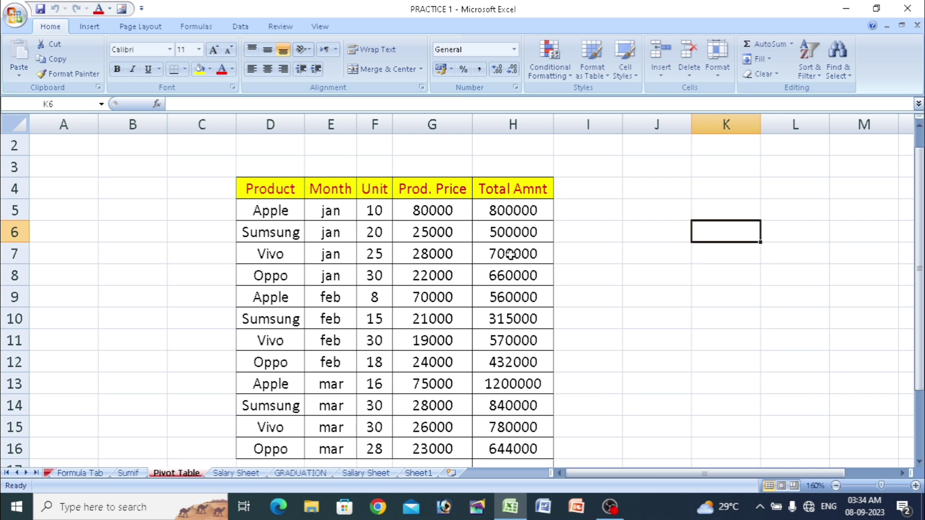
- Replace the total amount in cell H6 of the Pivot Table sheet with 50000
click(526, 232)
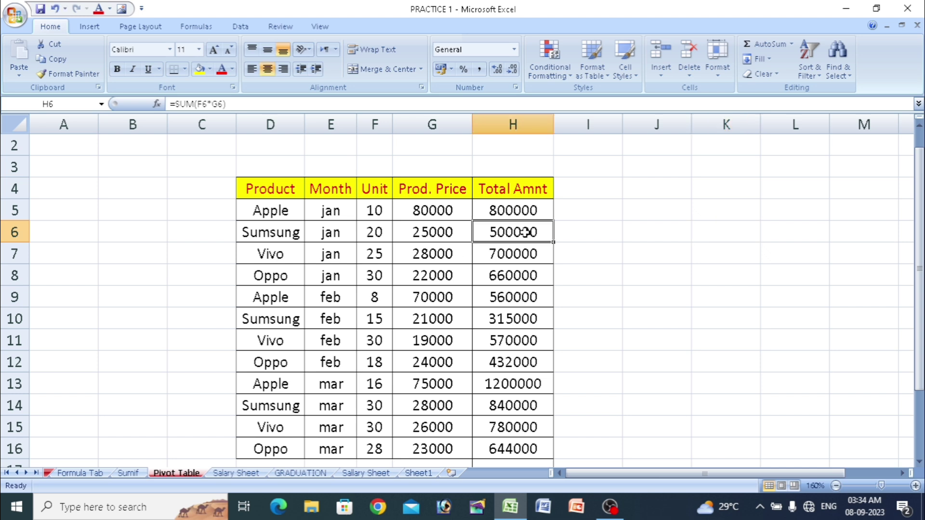
text(50)
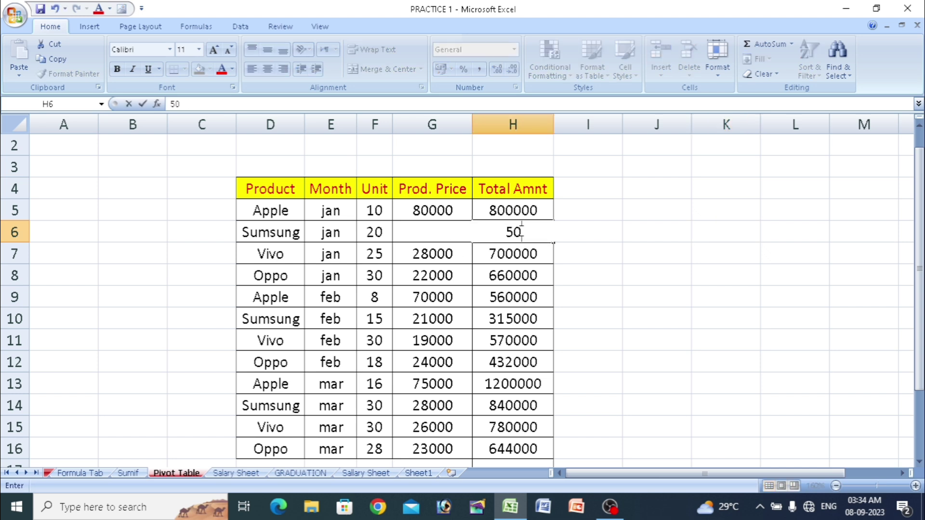
text(000)
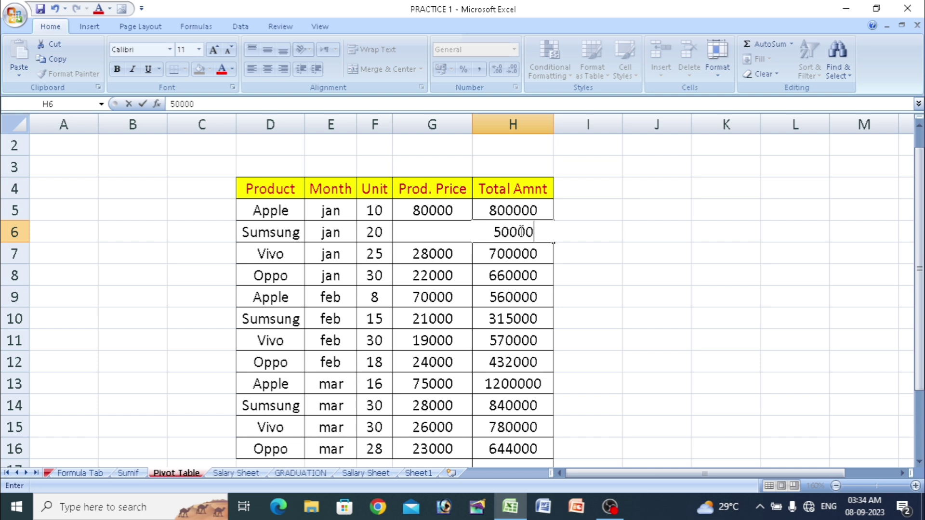
key(Return)
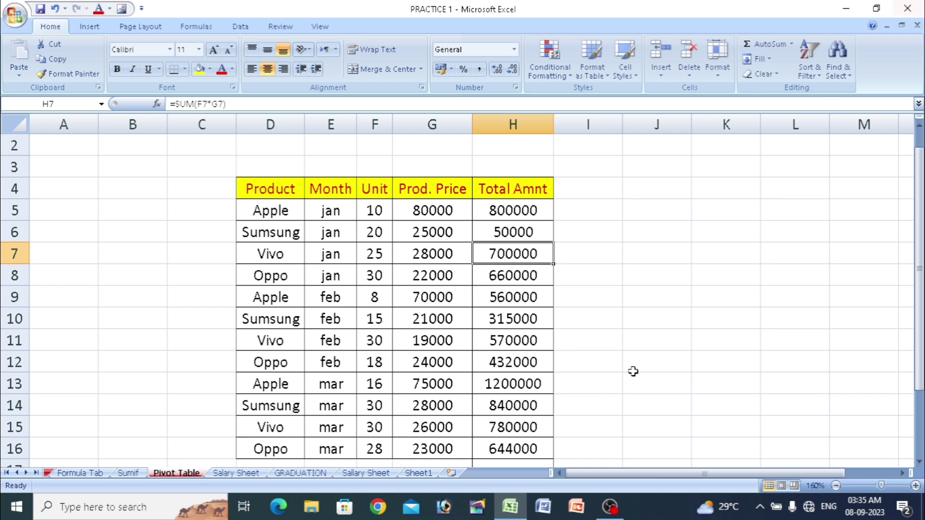
- Try twice to close Excel with PRACTICE 1 unsaved, moving the save prompt around the first time and backing out of it both times
click(907, 8)
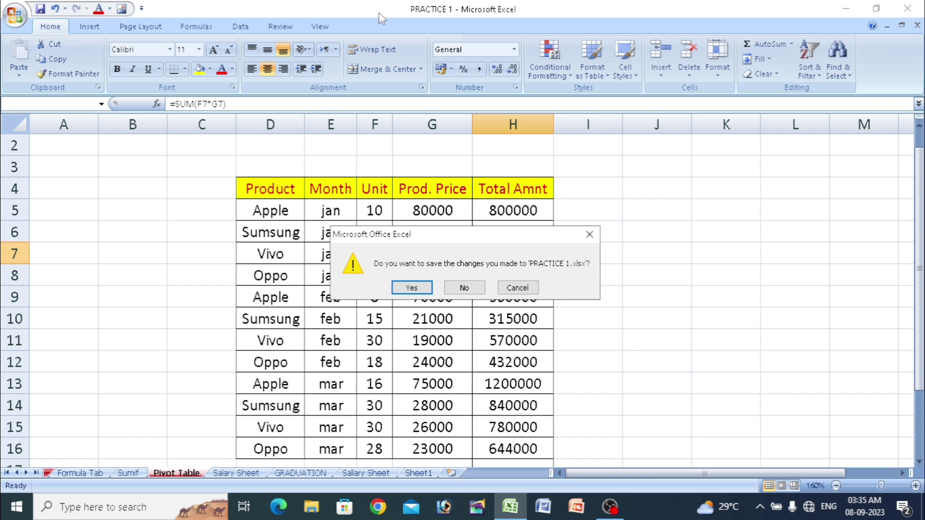
drag(456, 238, 651, 230)
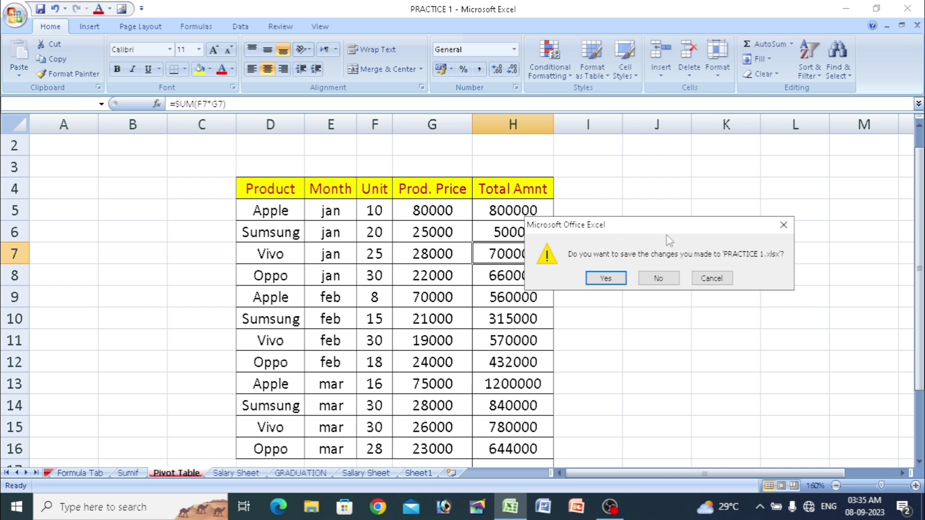
drag(671, 233, 541, 224)
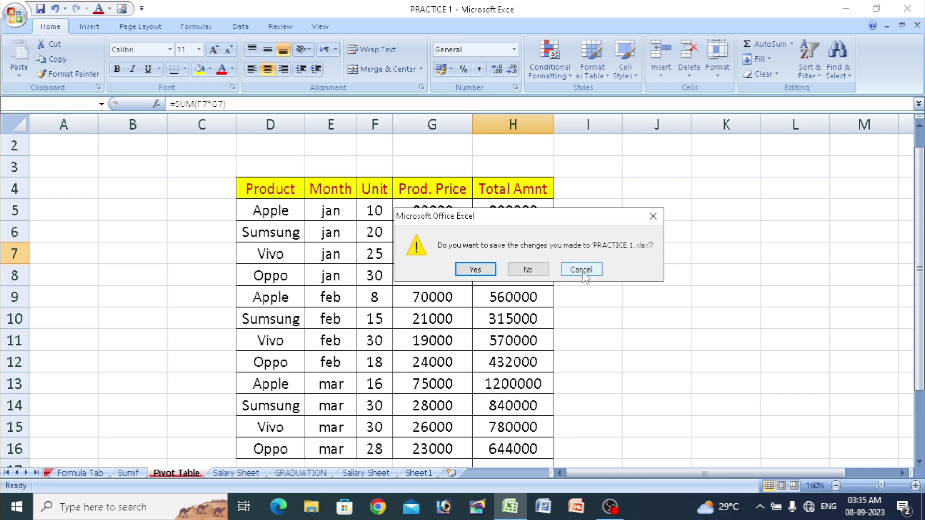
click(653, 216)
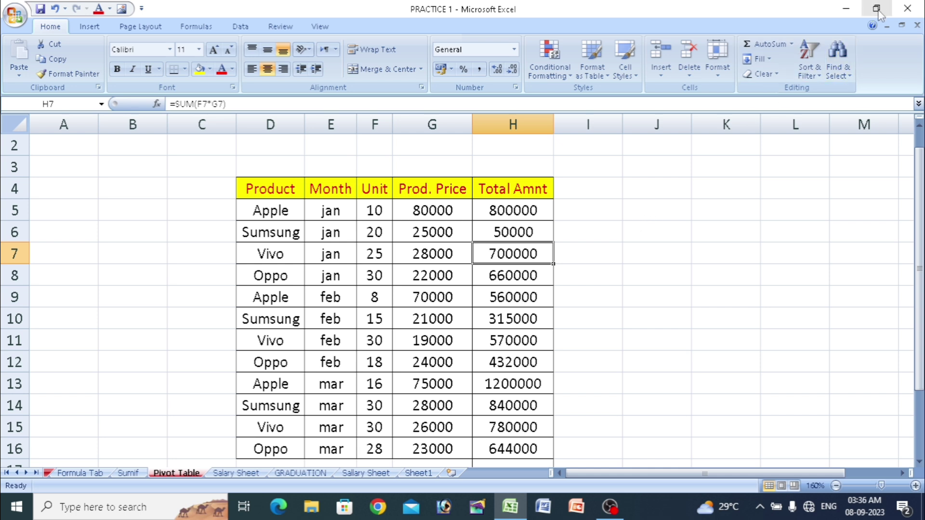
click(906, 8)
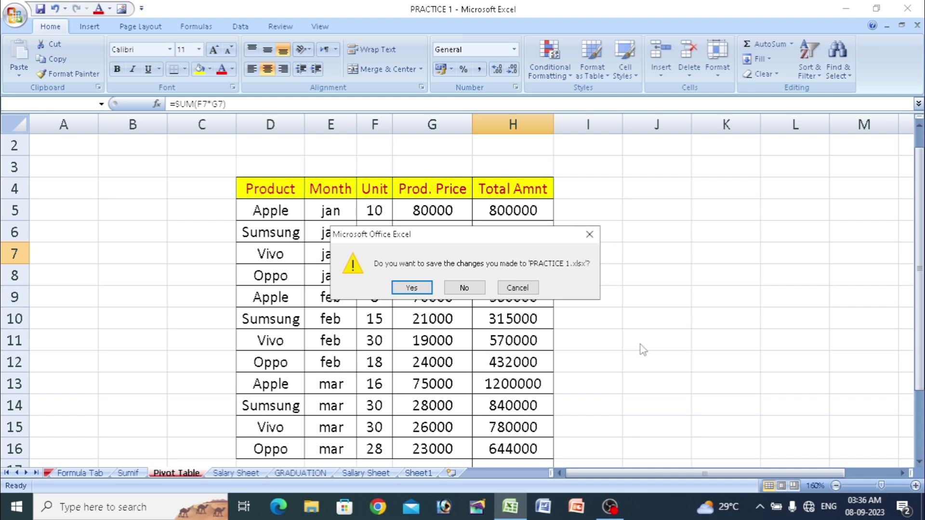
click(527, 291)
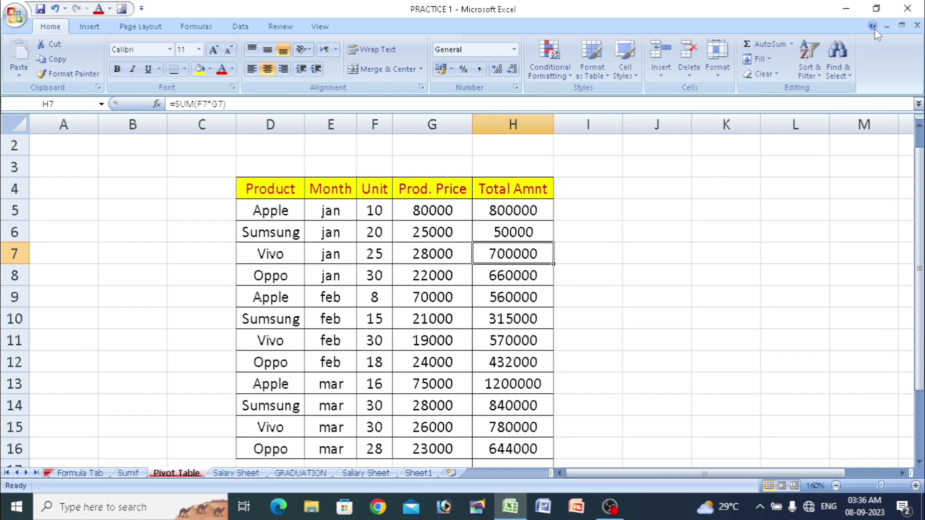
- Try once more to close Excel with PRACTICE 1 unsaved, moving the save prompt around the sheet and dismissing it
click(900, 12)
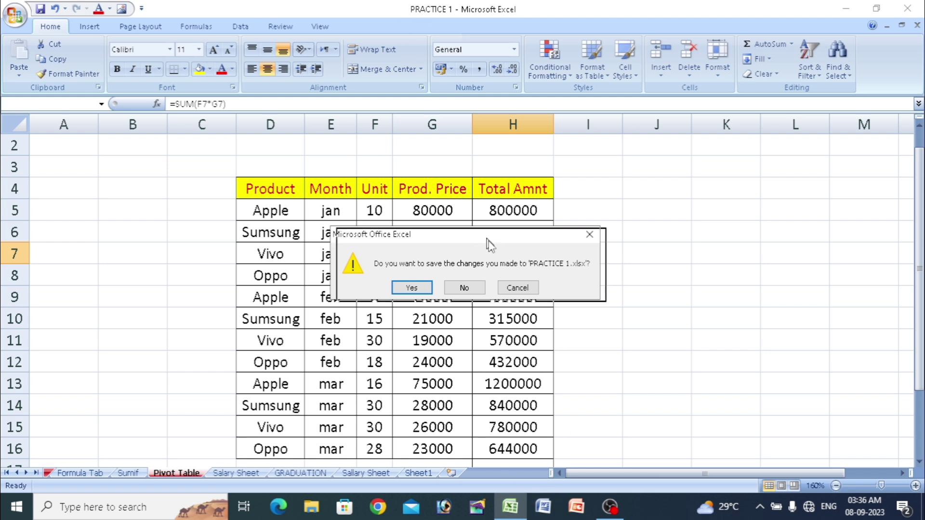
drag(482, 235, 557, 328)
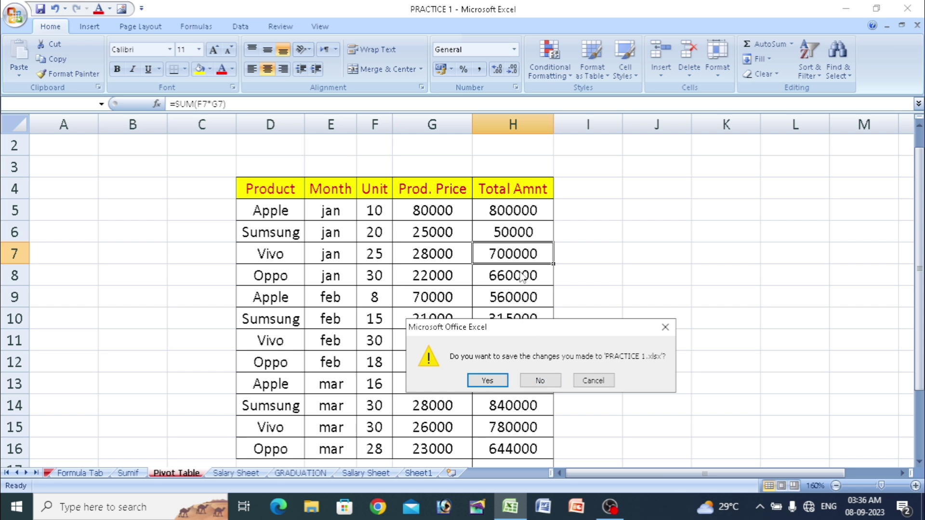
drag(546, 334, 465, 199)
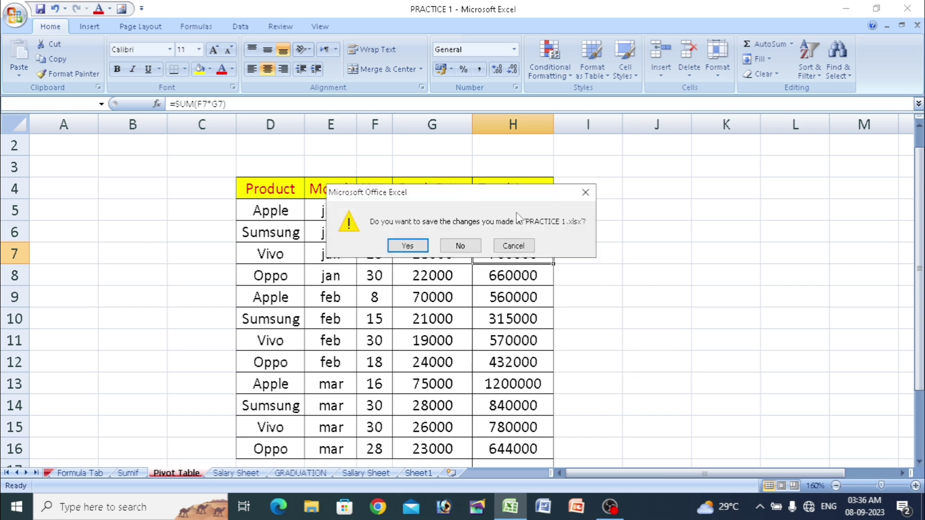
click(588, 192)
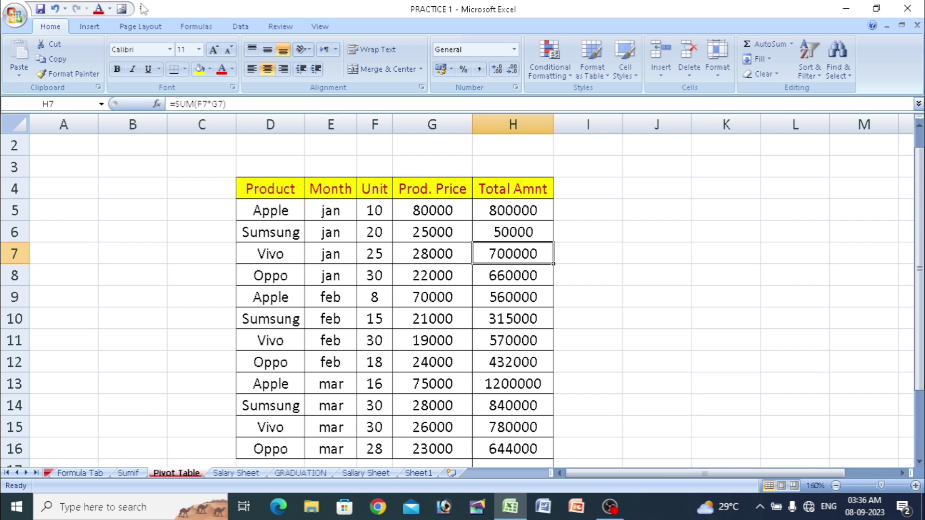
- Remove Font Color and the other added command beside it from the Quick Access Toolbar
right_click(100, 10)
click(184, 19)
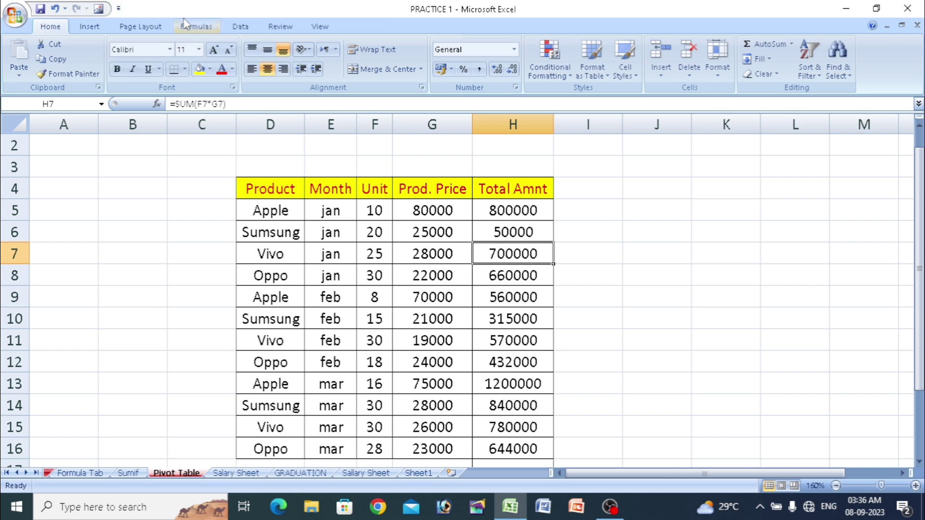
right_click(100, 10)
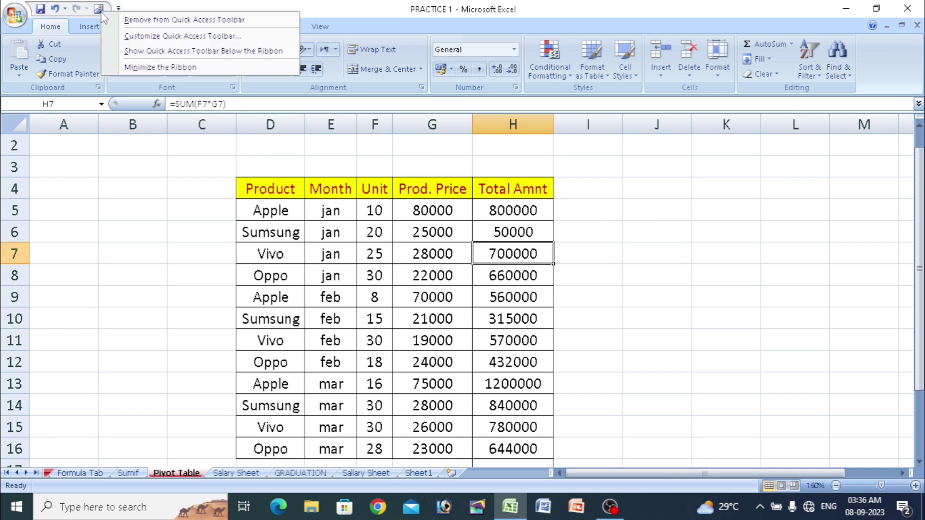
click(140, 22)
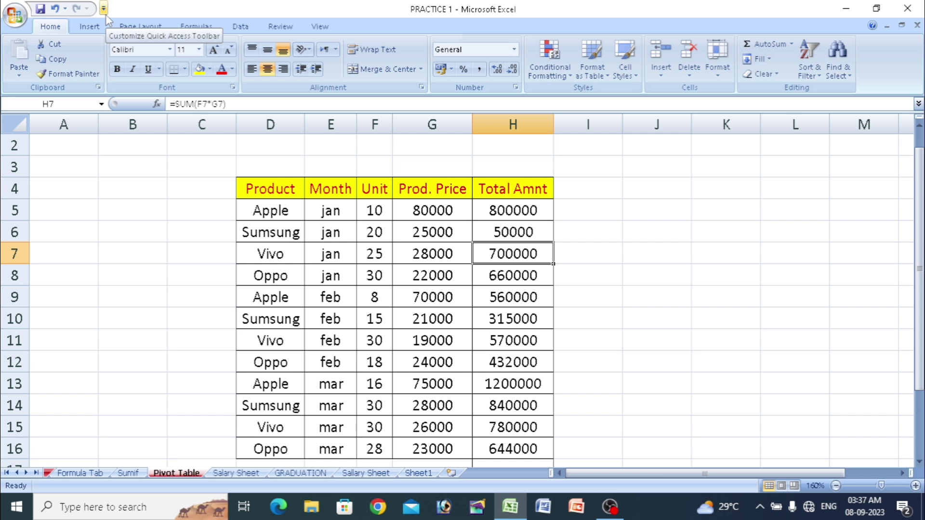
- Examine the file commands and recent documents, and the ribbon's Home, Page Layout, Formulas and Data command groups
click(14, 10)
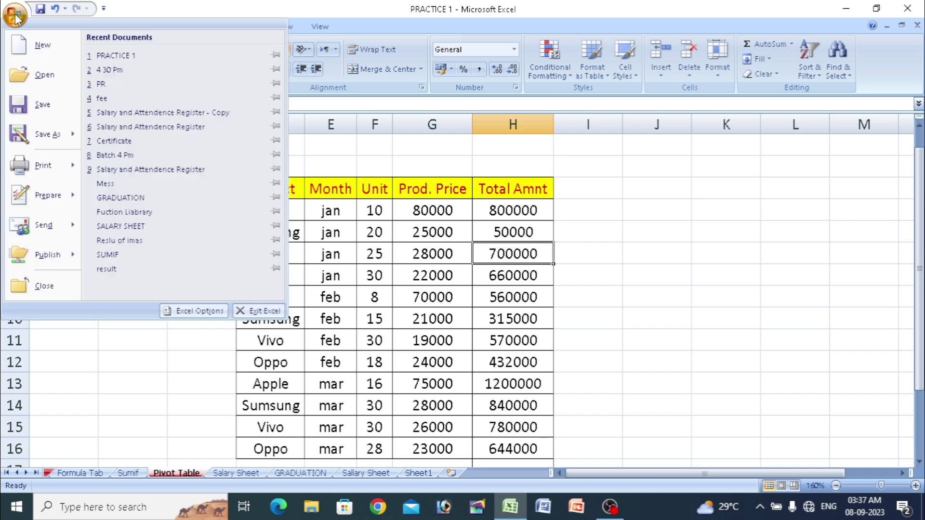
click(580, 191)
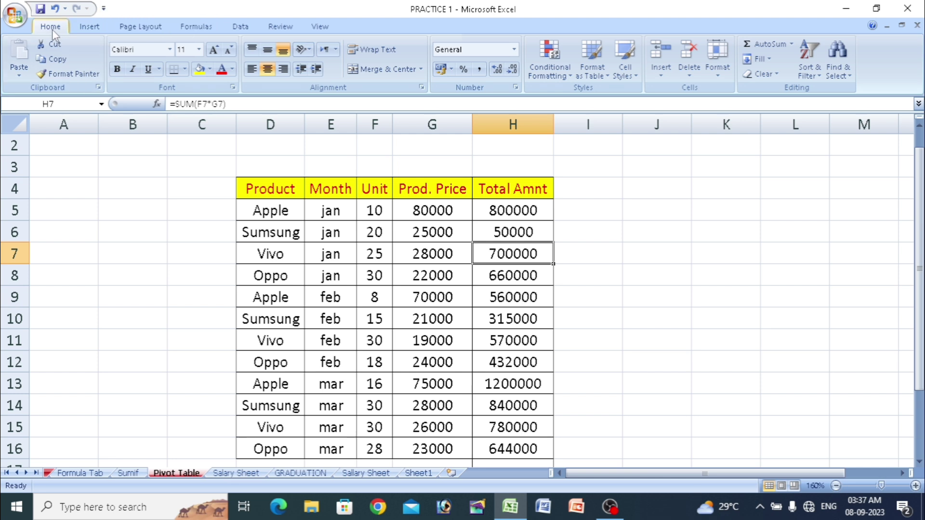
click(89, 26)
click(126, 28)
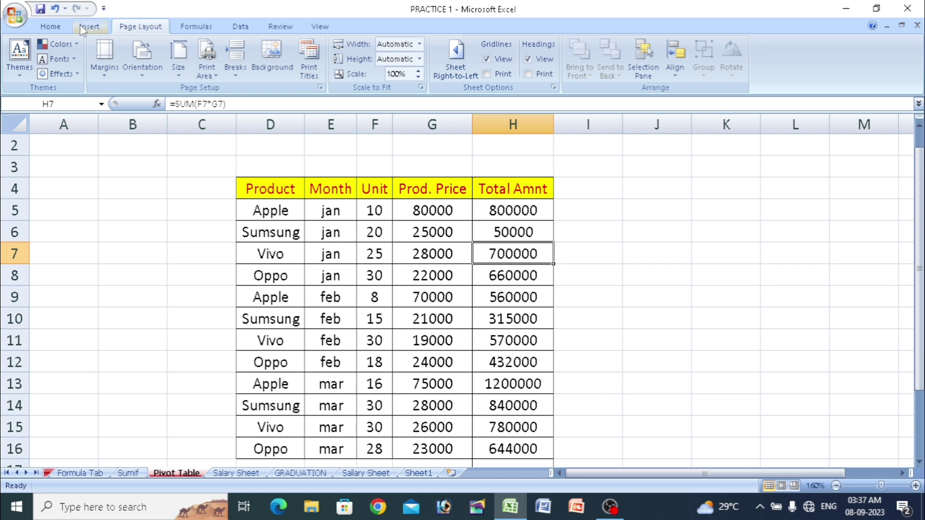
click(51, 27)
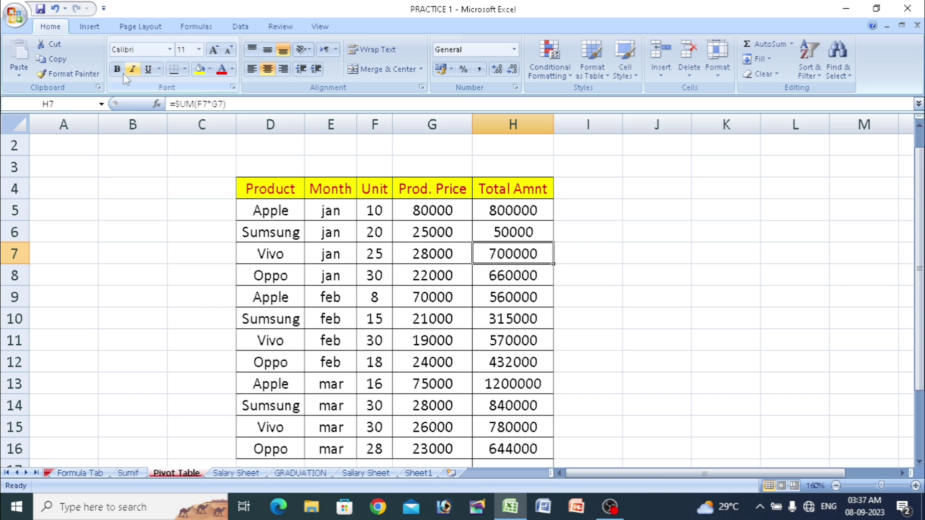
click(206, 29)
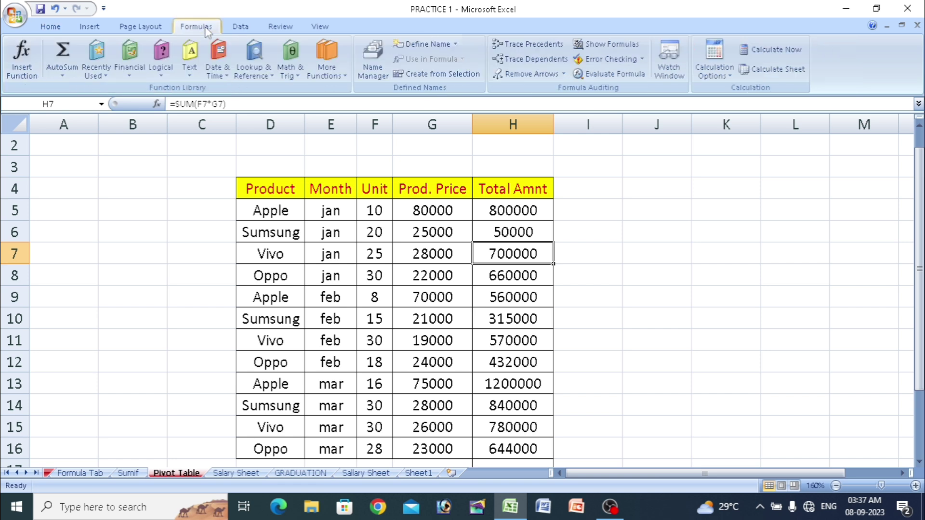
click(253, 30)
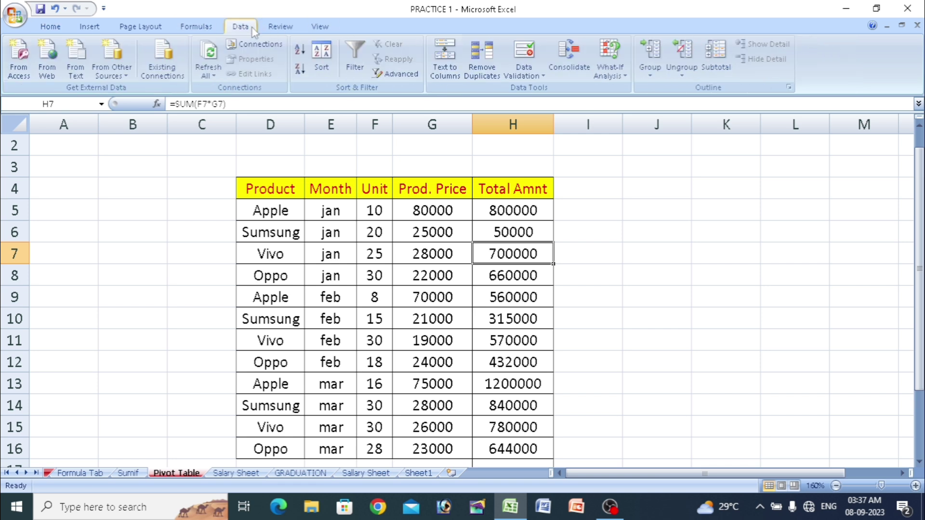
click(50, 28)
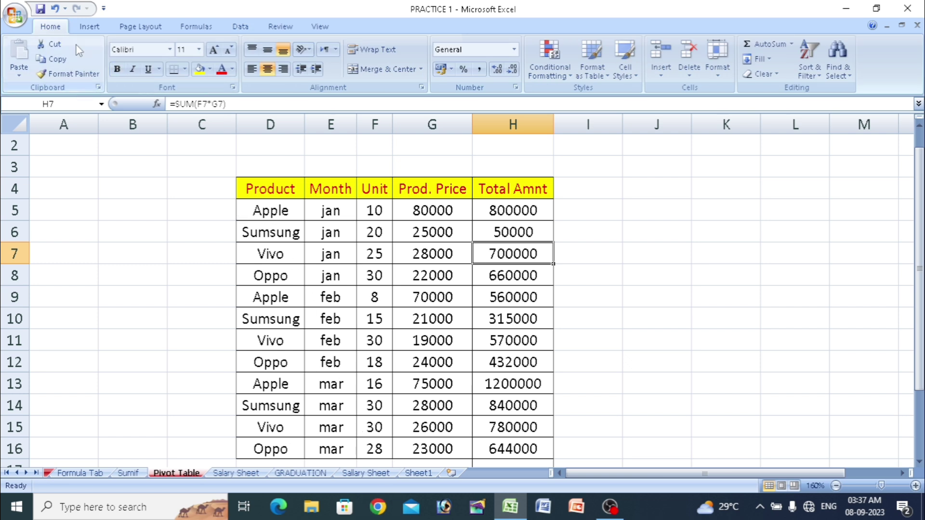
click(139, 27)
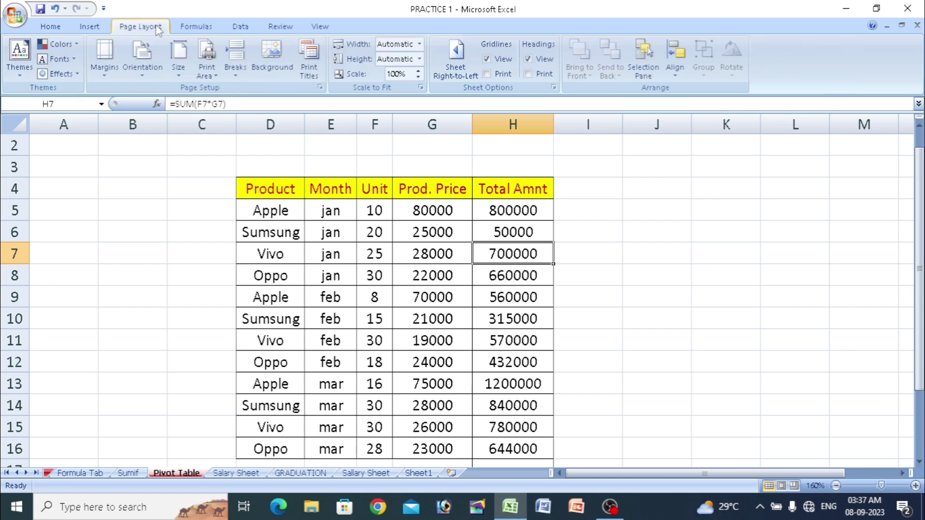
click(182, 29)
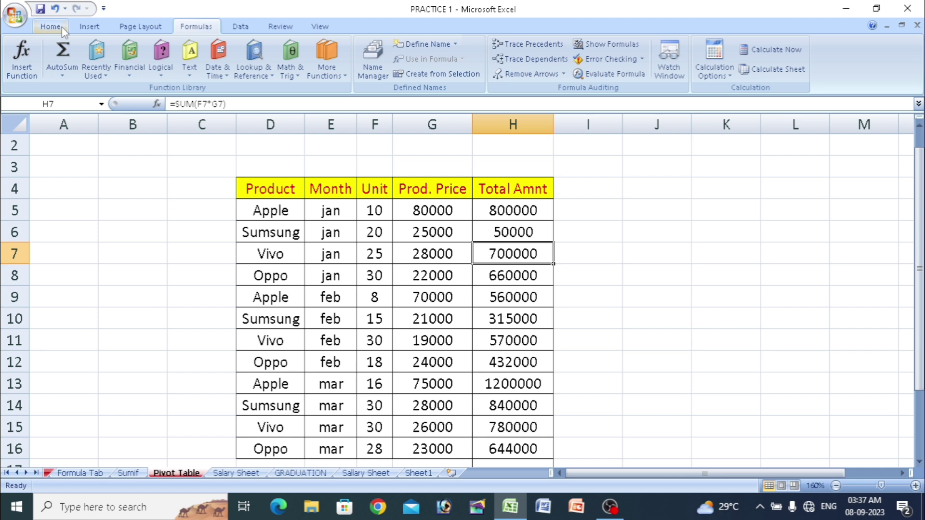
click(62, 27)
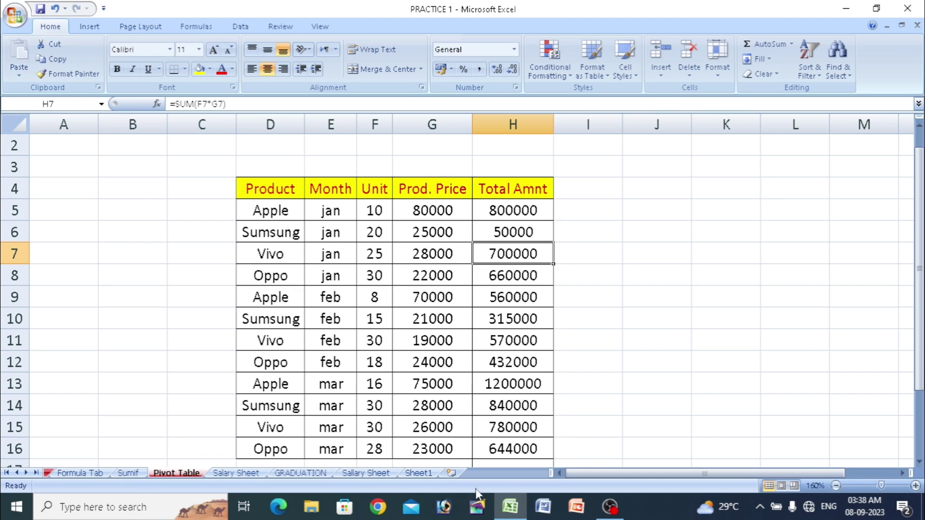
- Apply the red font color to the product names in D5:D16 and undo it
drag(266, 205, 266, 448)
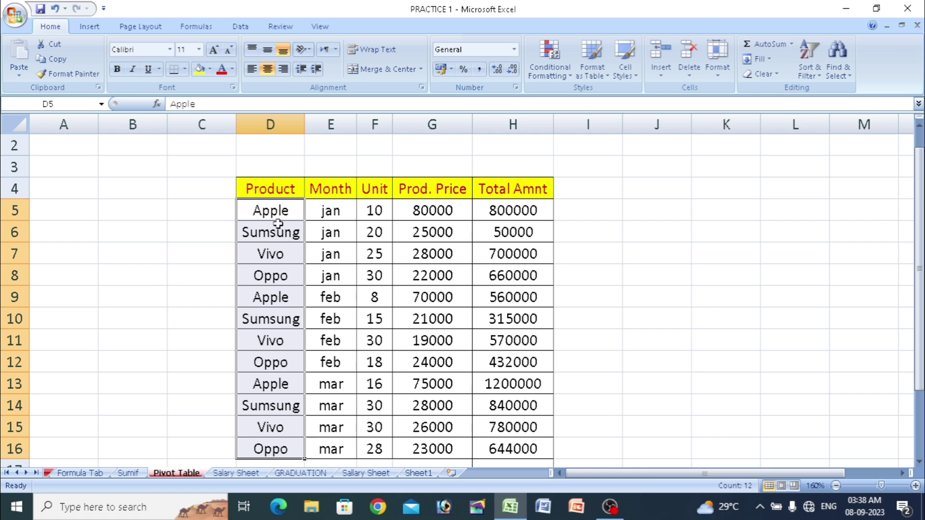
click(242, 28)
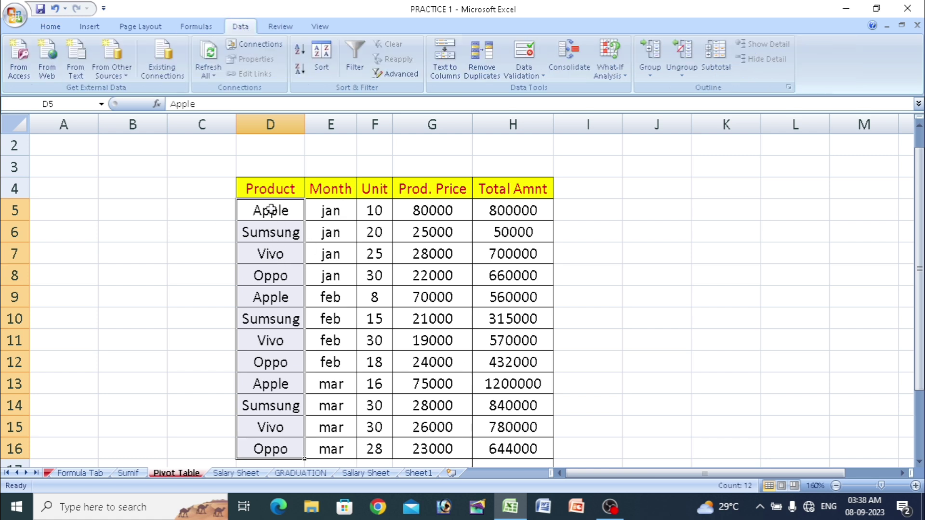
click(51, 27)
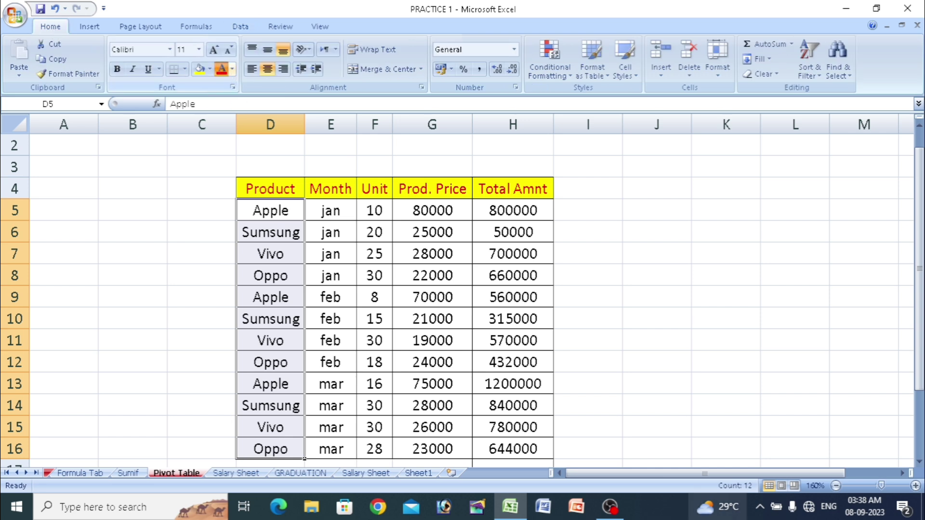
click(221, 68)
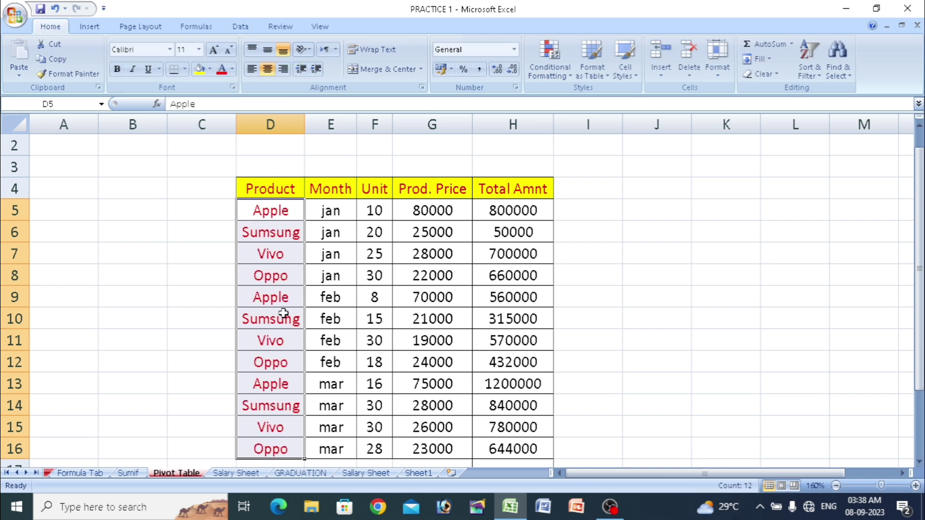
key(ctrl+z)
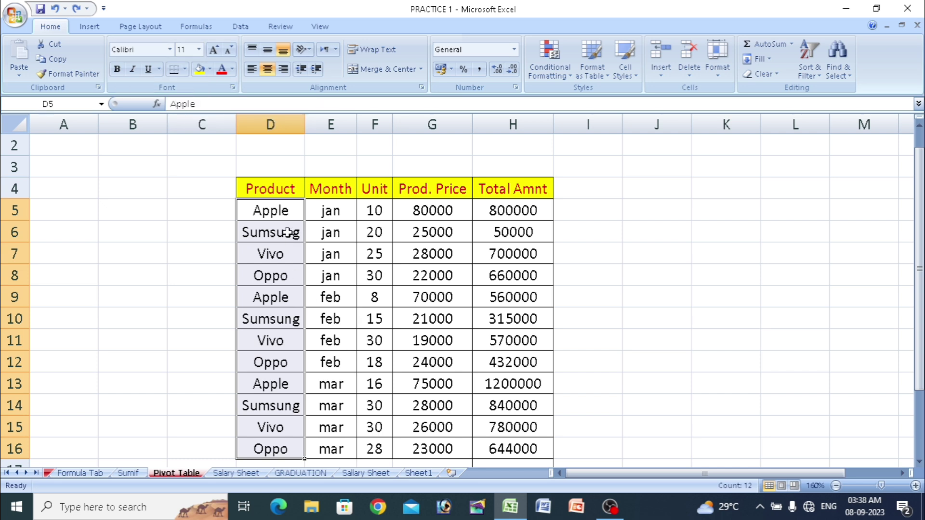
- Add Font Color to the Quick Access Toolbar and switch the ribbon to the Formulas commands
right_click(224, 75)
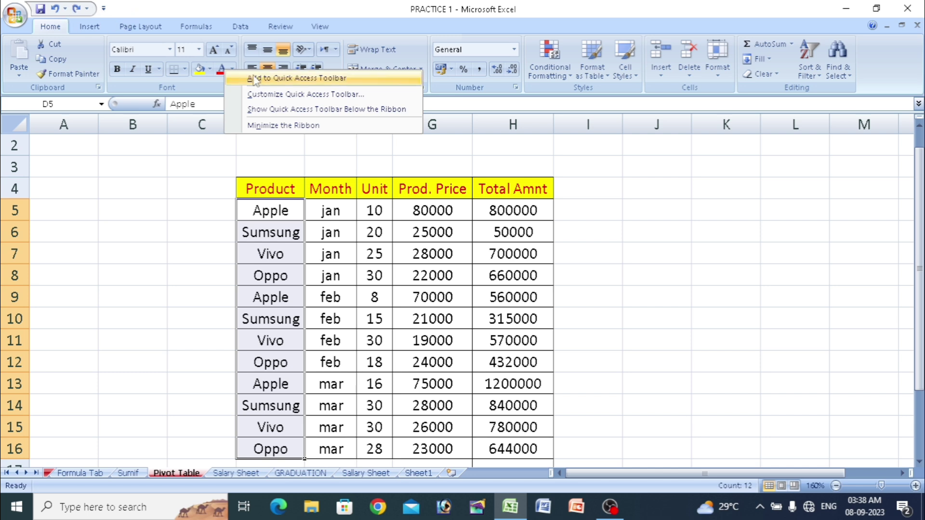
click(289, 78)
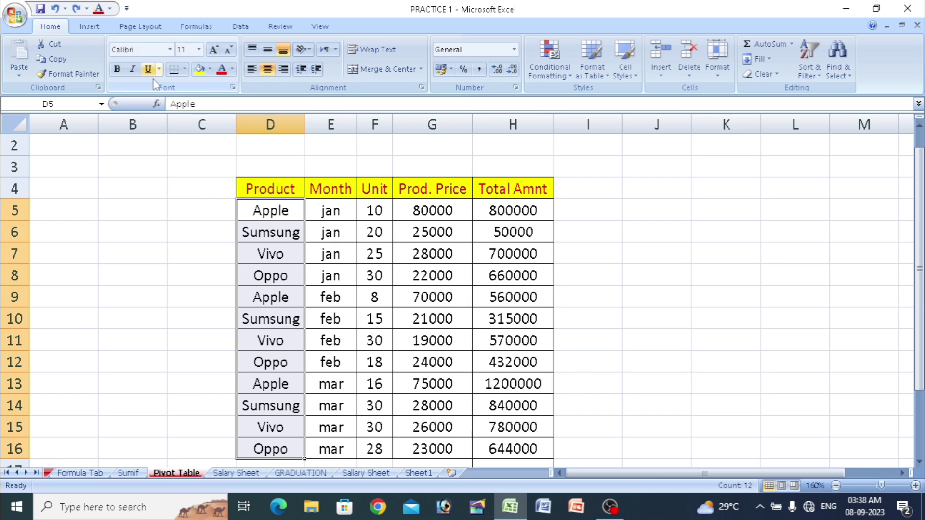
click(240, 27)
click(186, 30)
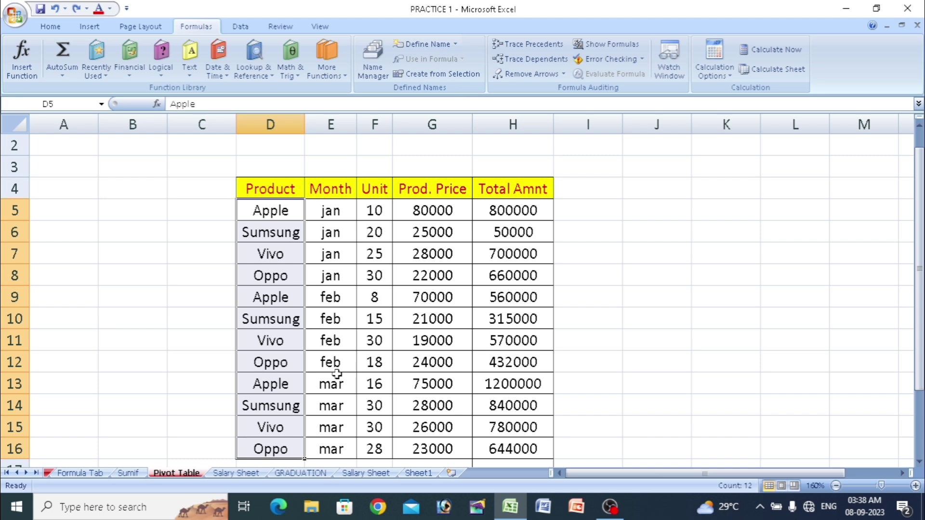
- Color the product prices in G5:G16 red with the Quick Access Toolbar's Font Color, undo it, and select cell H8
click(375, 311)
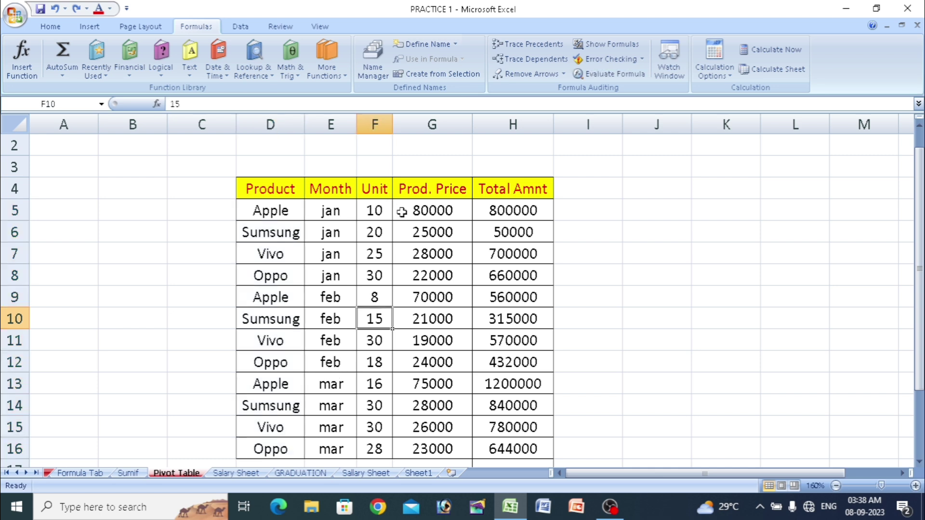
drag(404, 212, 446, 446)
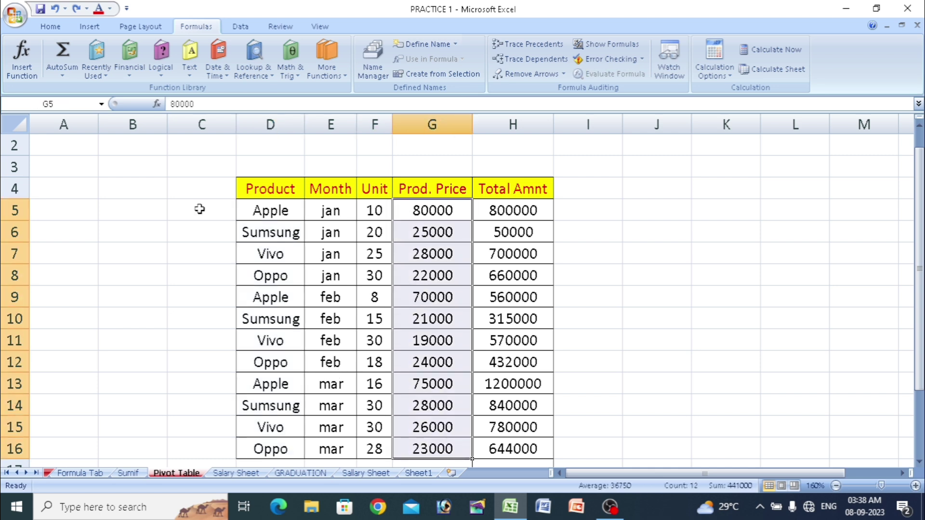
click(100, 10)
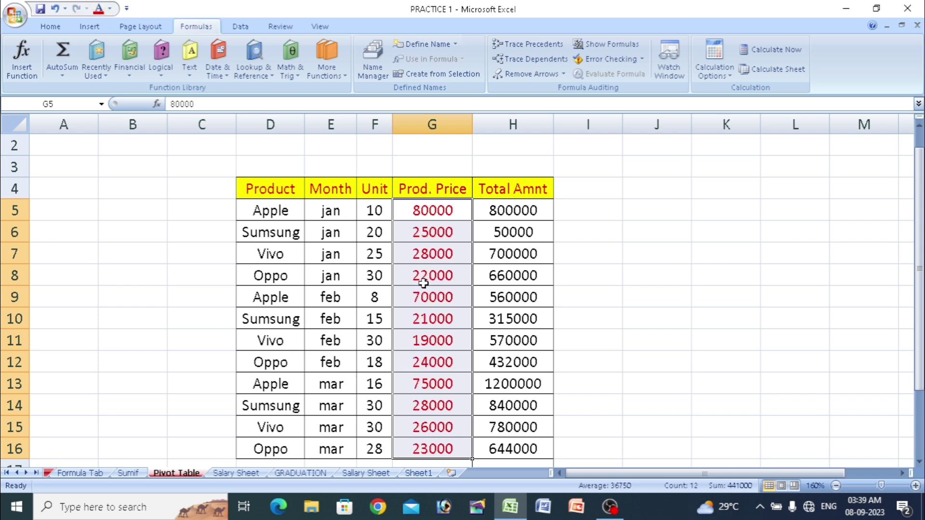
key(ctrl+z)
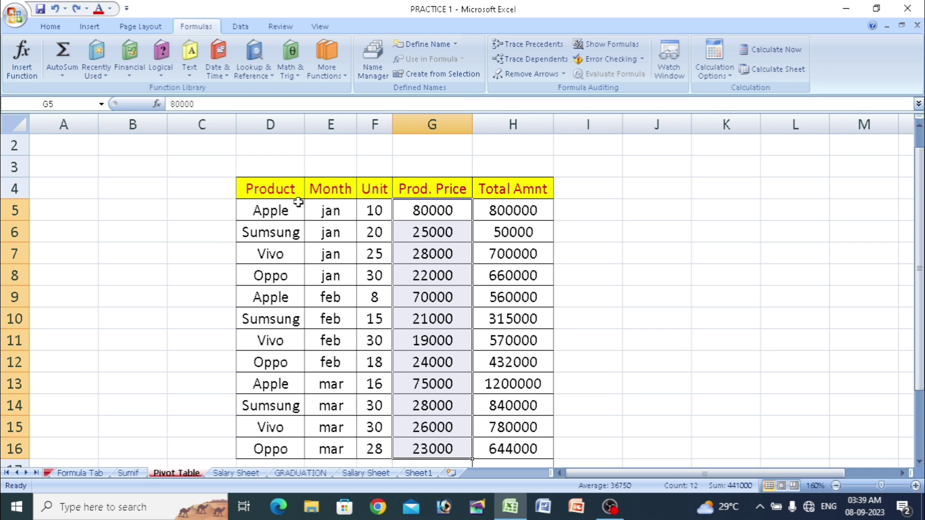
click(495, 281)
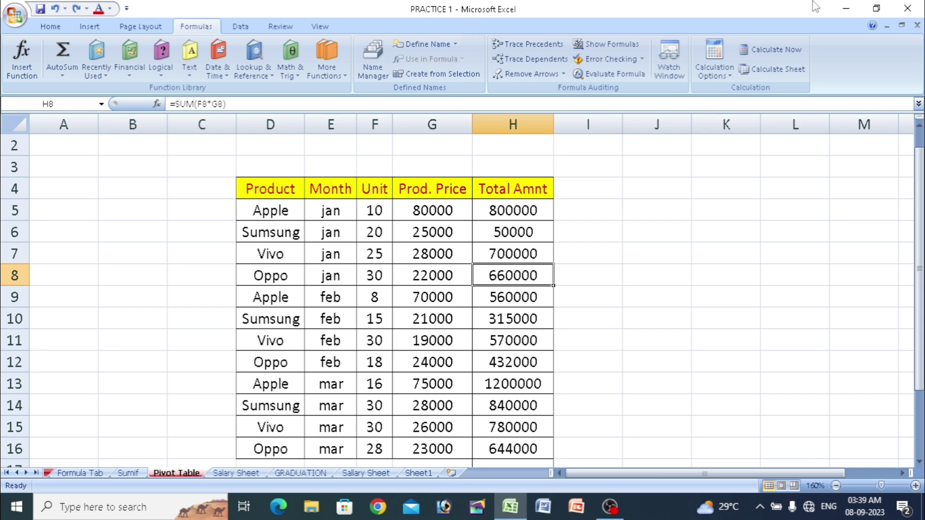
- Minimize the Excel window and bring it back, and restore it down and maximize it again
click(842, 14)
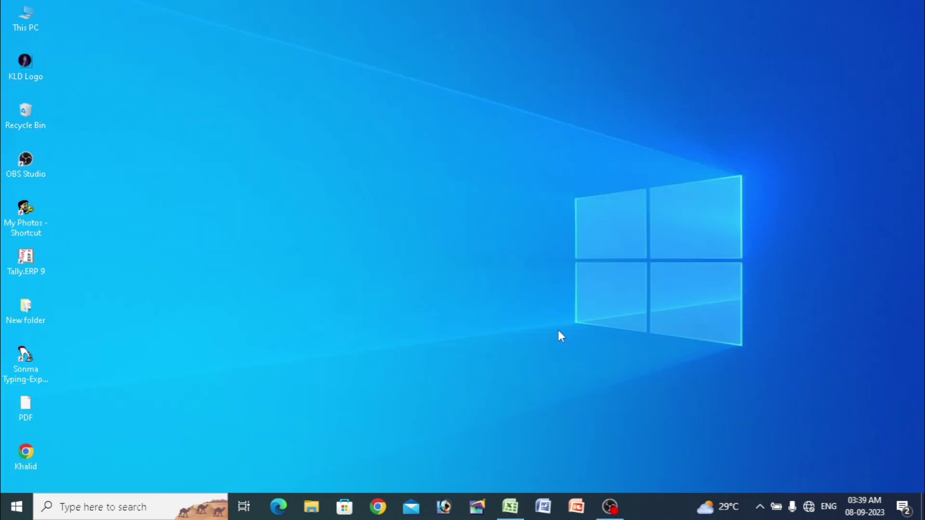
click(512, 508)
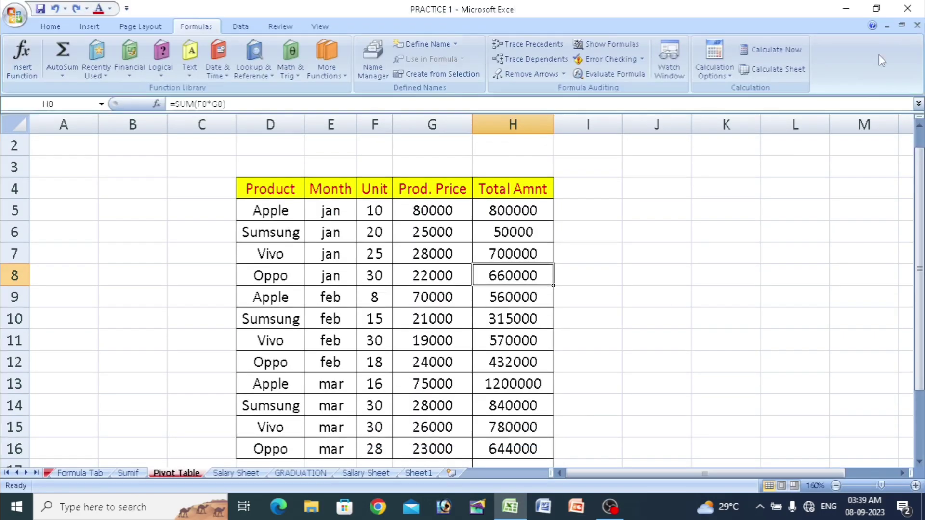
click(875, 7)
click(549, 58)
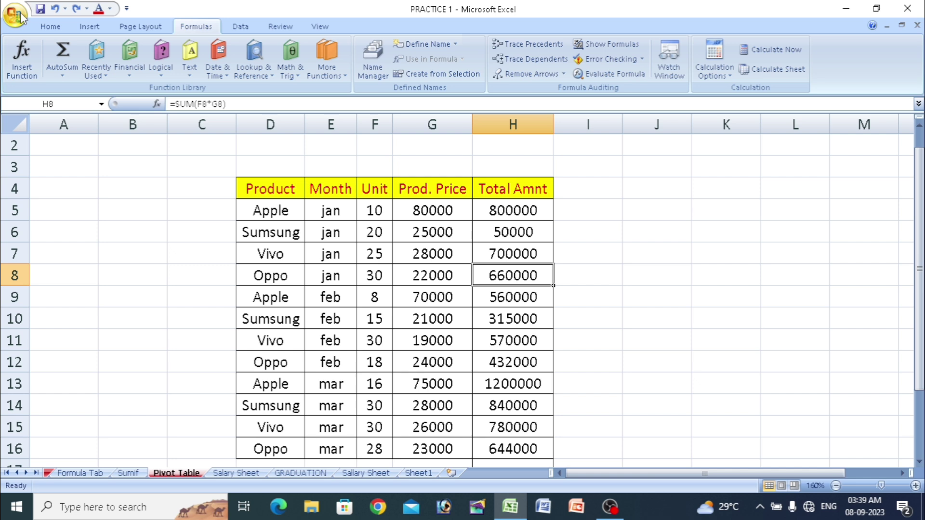
- Look through the Home, Insert, Page Layout, Formulas and Data command sets of the ribbon, ending on Formulas
click(44, 29)
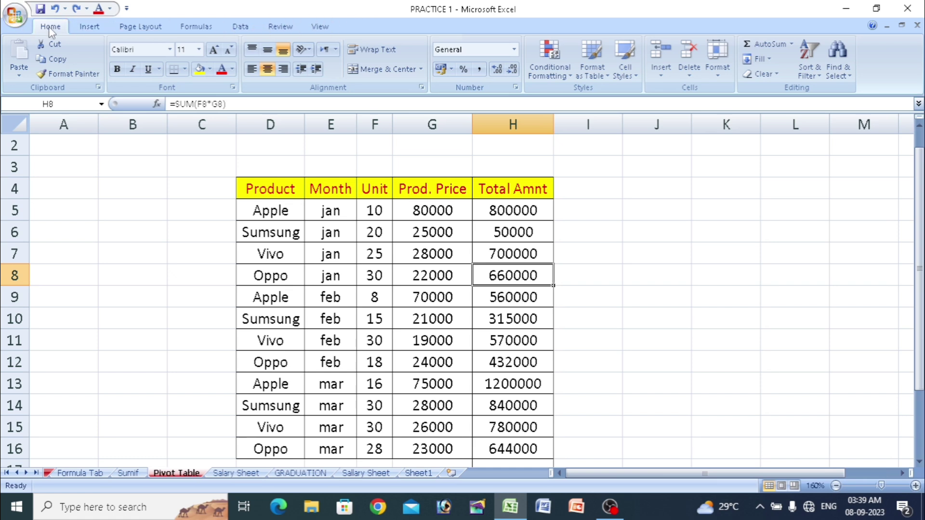
click(86, 29)
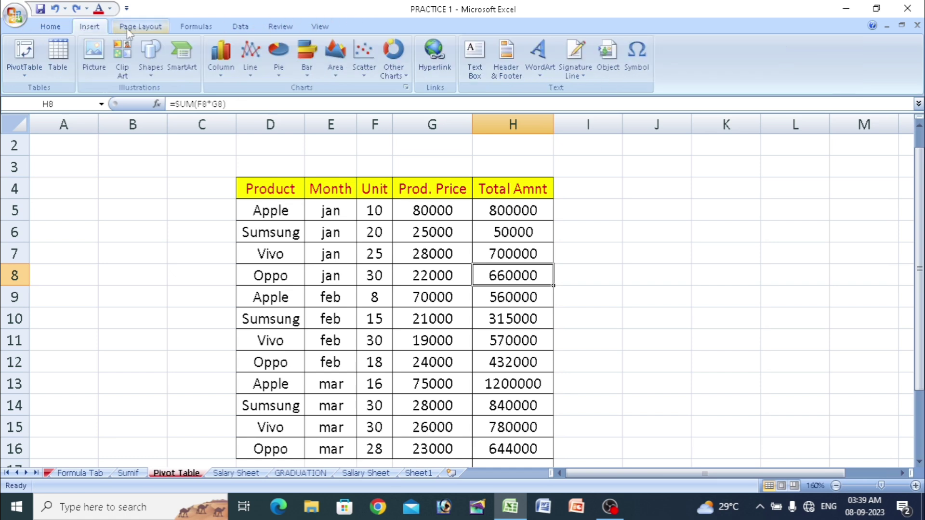
click(129, 30)
click(202, 28)
click(243, 30)
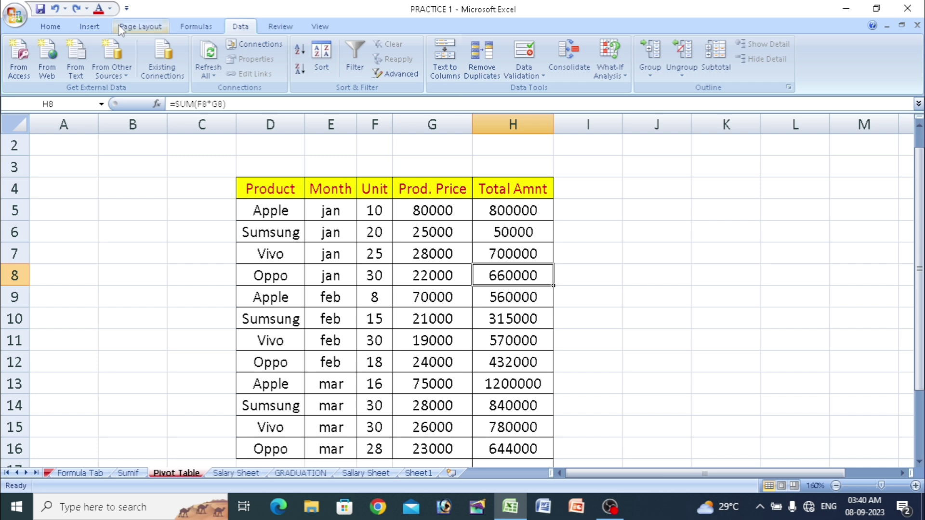
click(68, 28)
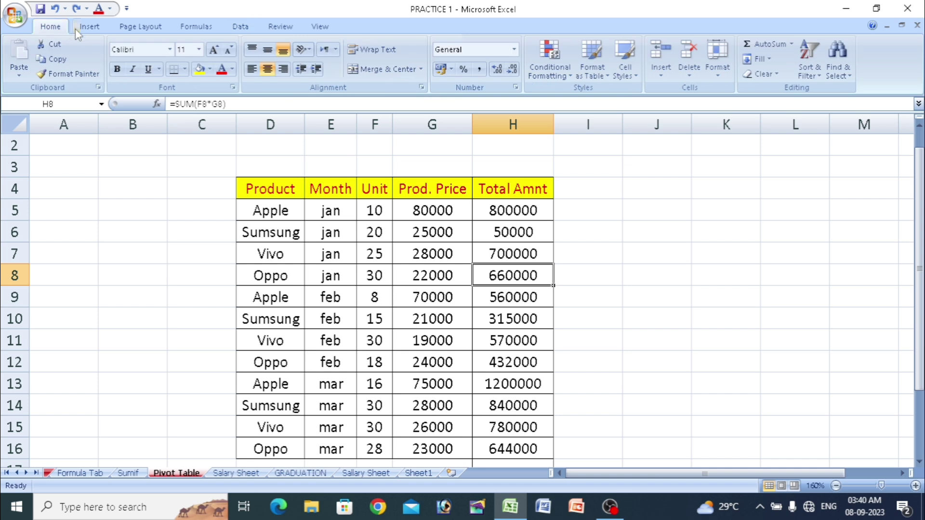
click(90, 30)
click(141, 27)
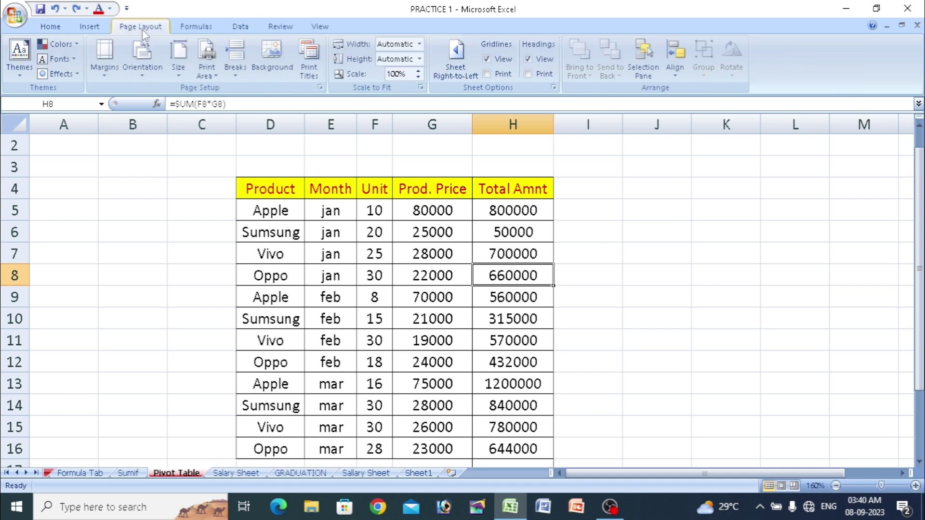
click(196, 27)
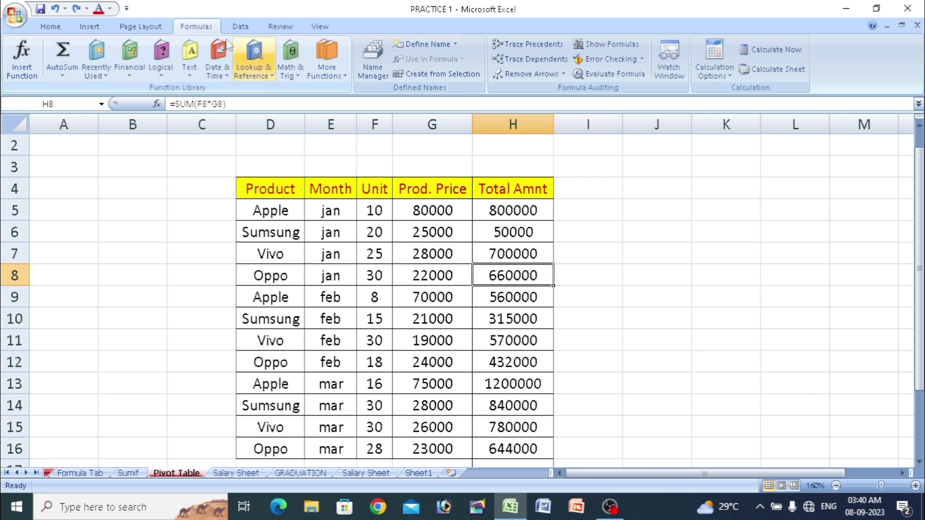
- Examine how the Home, Insert and Page Layout commands are organized into named groups, going through the three sets repeatedly
click(50, 27)
click(90, 26)
click(140, 27)
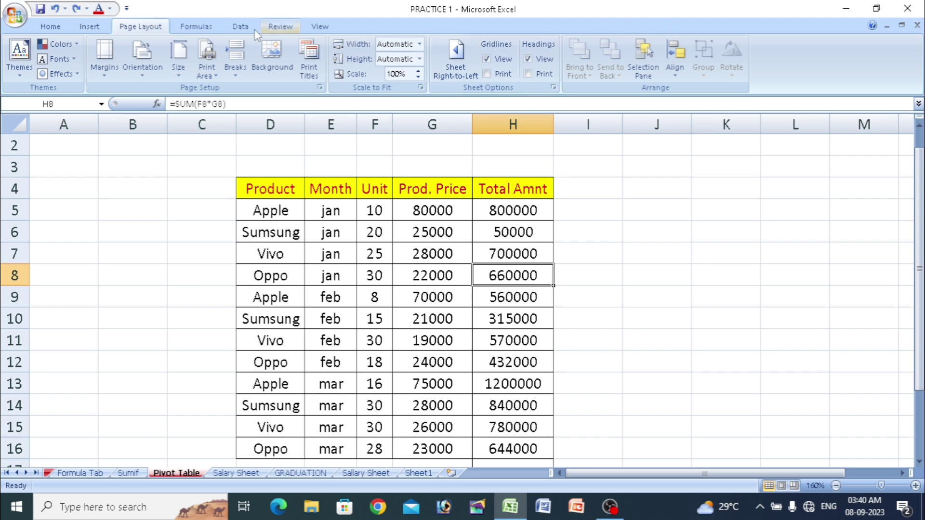
click(59, 27)
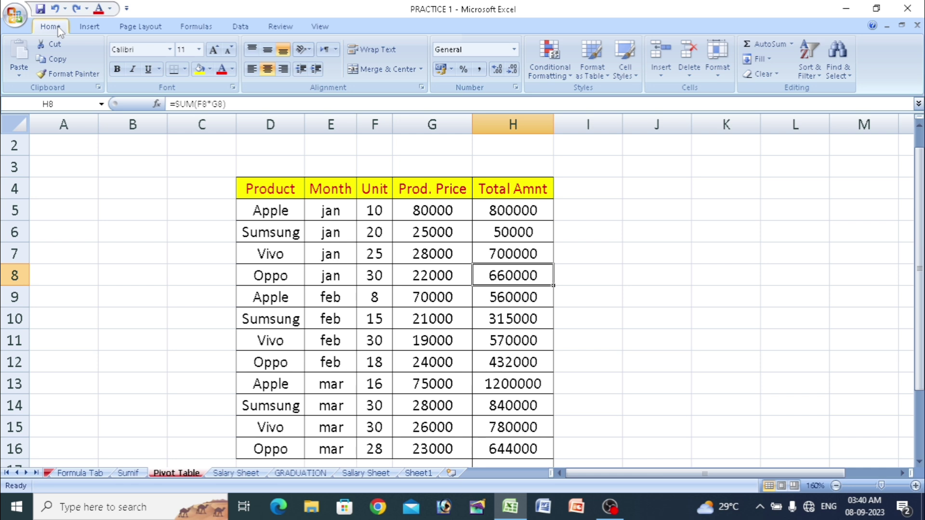
click(89, 27)
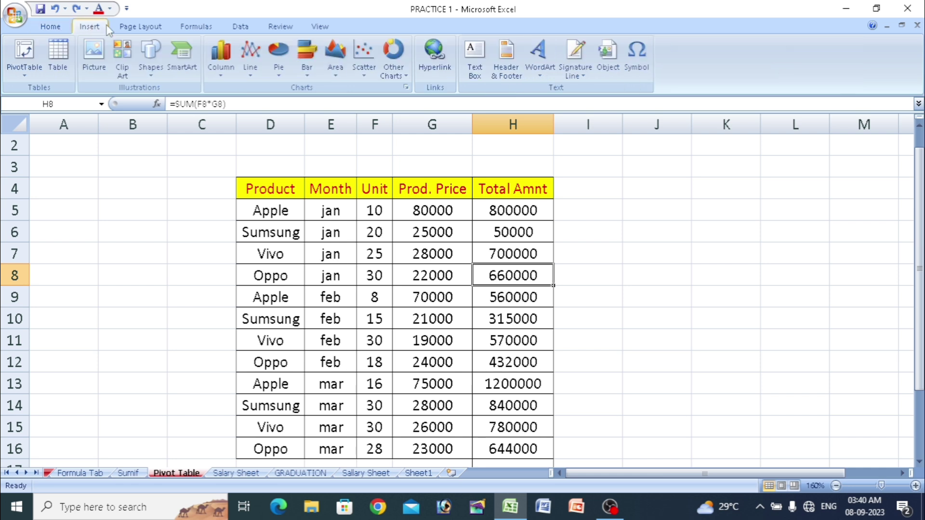
click(140, 27)
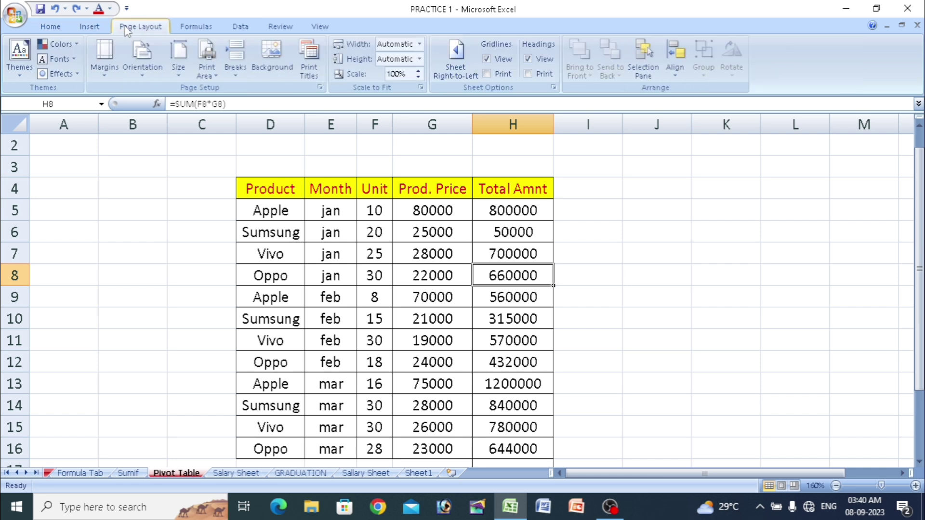
click(67, 30)
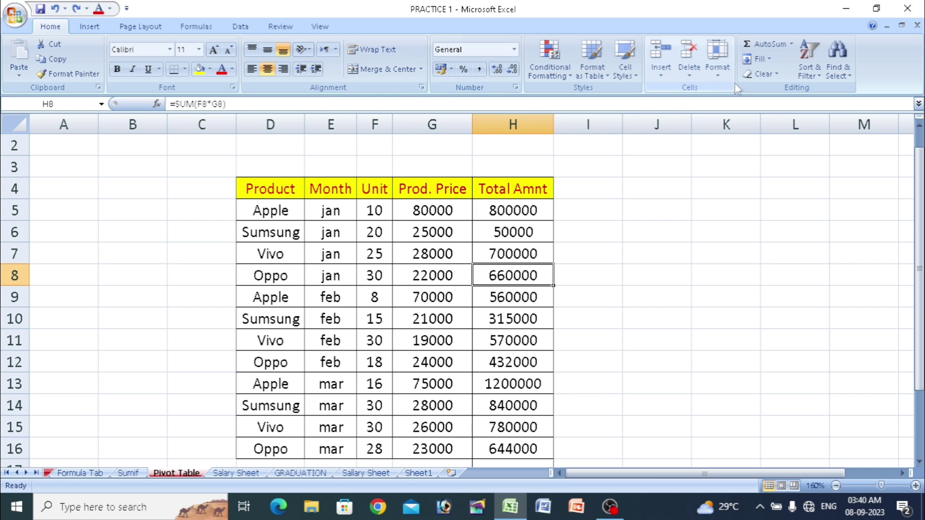
click(89, 26)
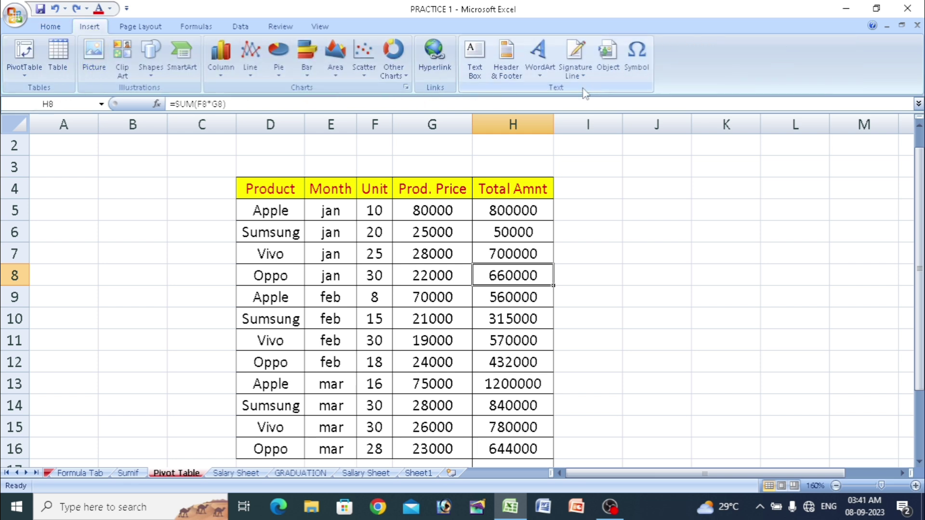
click(146, 29)
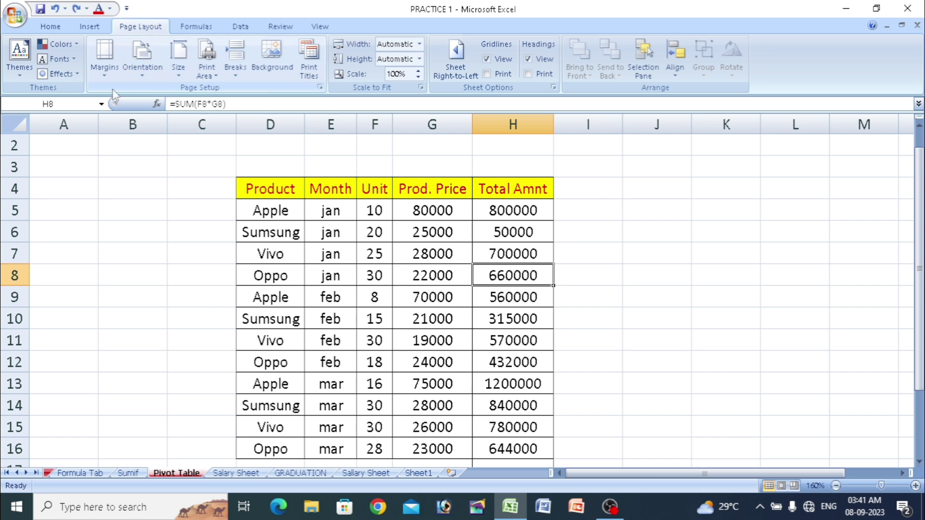
- Select the table range D4:G13 and cell E6 while reviewing the Home and Insert command groups, returning to Home
click(52, 30)
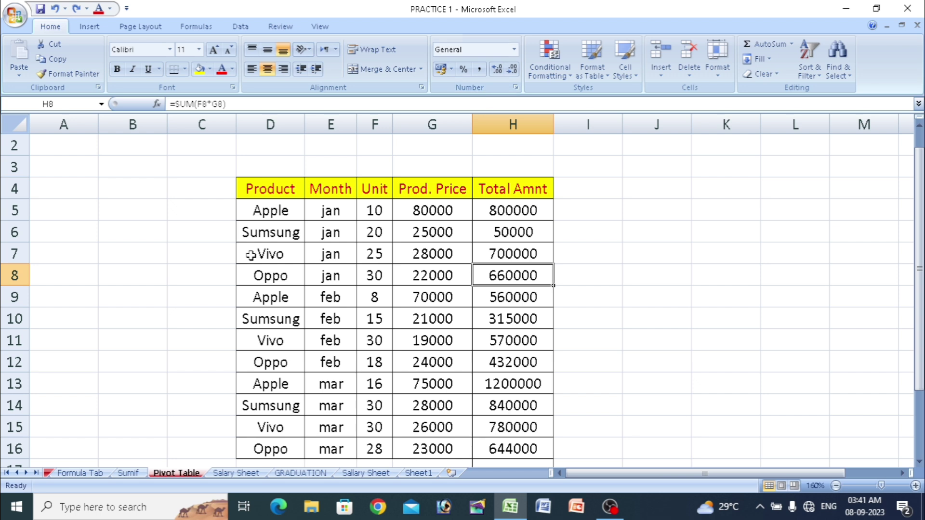
drag(259, 201, 469, 386)
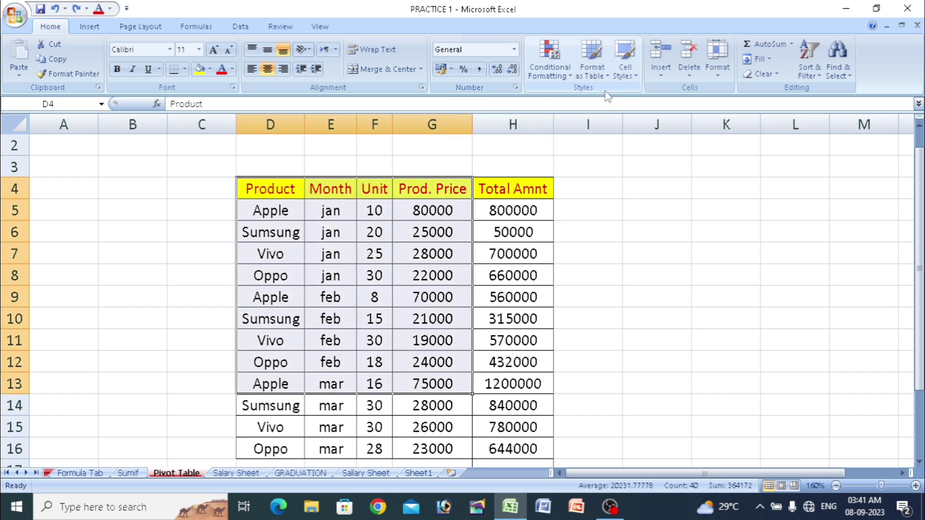
click(320, 236)
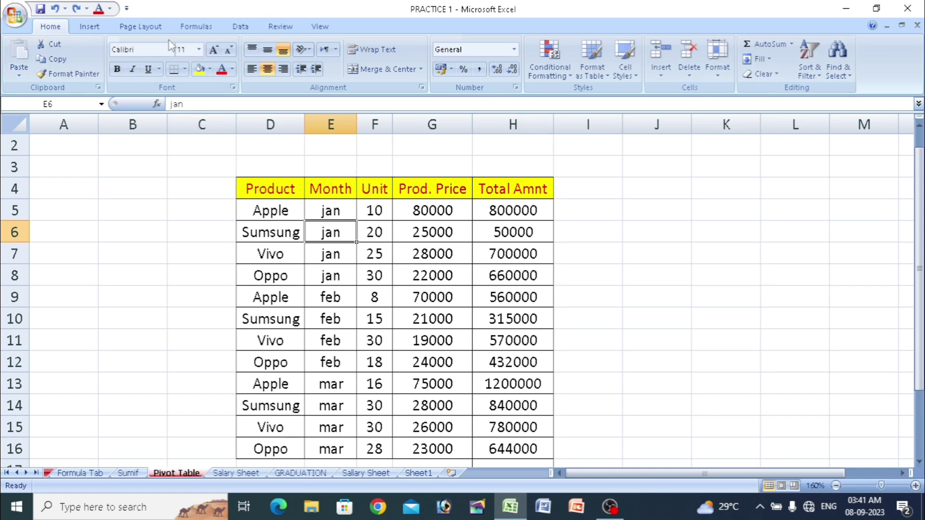
click(90, 26)
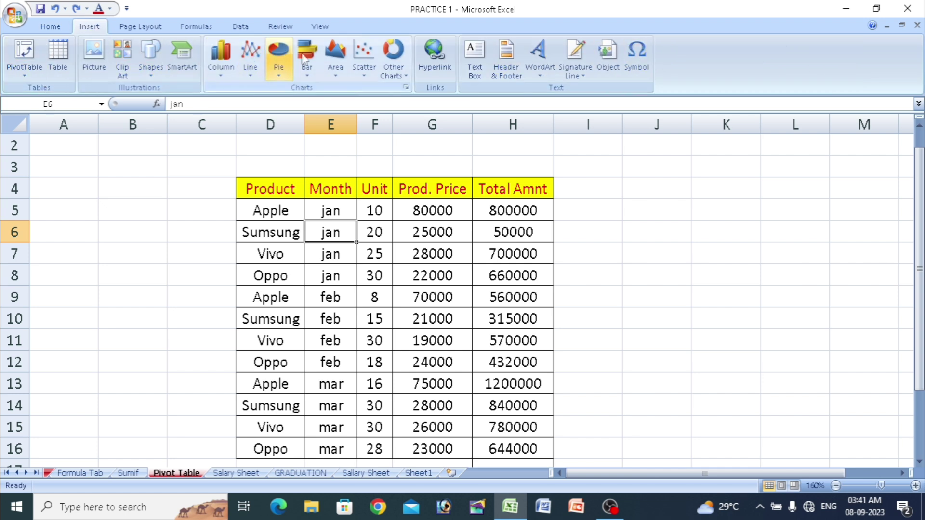
click(51, 27)
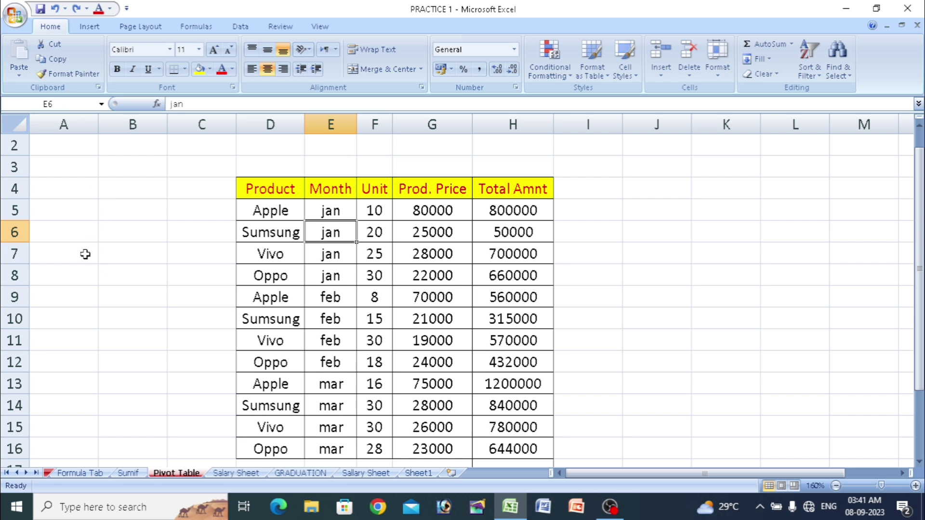
- Create a new blank workbook and zoom its first sheet to 235%
scroll(106, 266, up, 1)
key(ctrl+n)
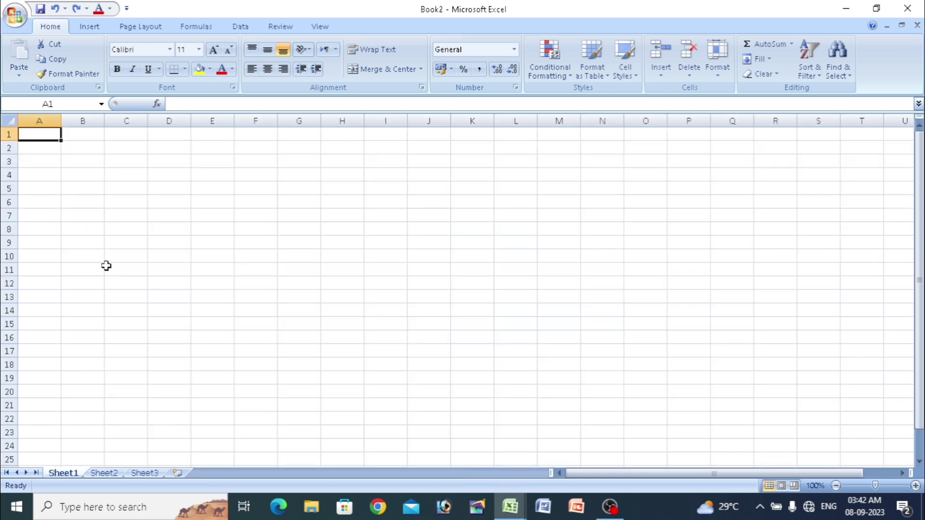
ctrl+scroll(105, 259, up, 8)
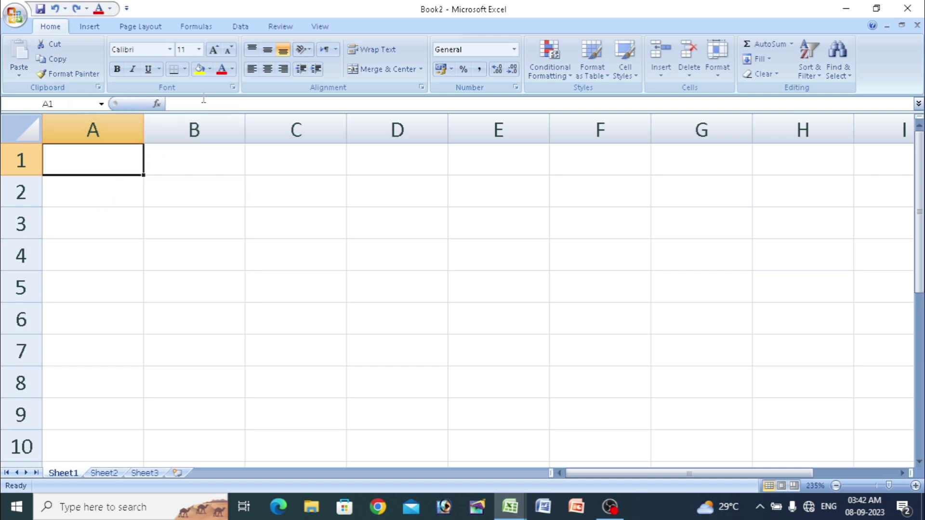
- Show individual cells by selecting A1 to A5, B1, B2 and D3 one at a time, finishing on A1
click(112, 187)
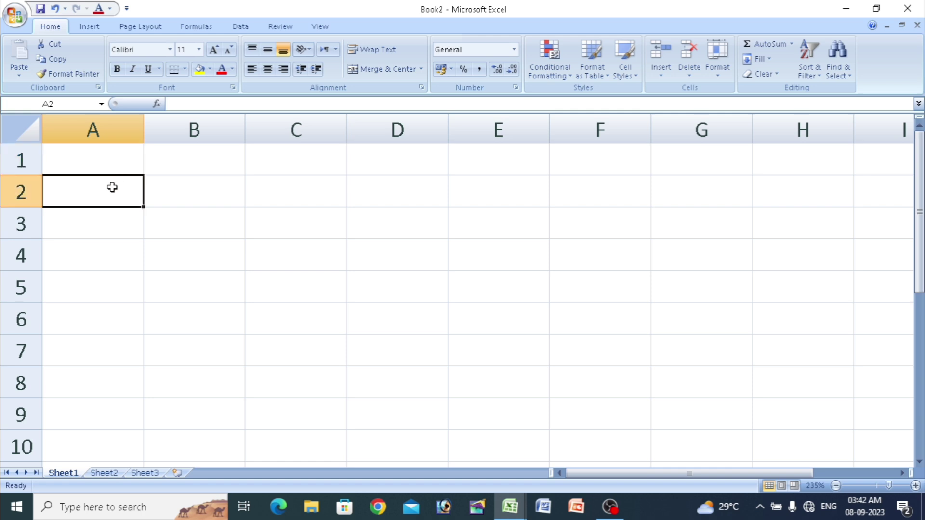
click(107, 227)
click(99, 249)
click(82, 292)
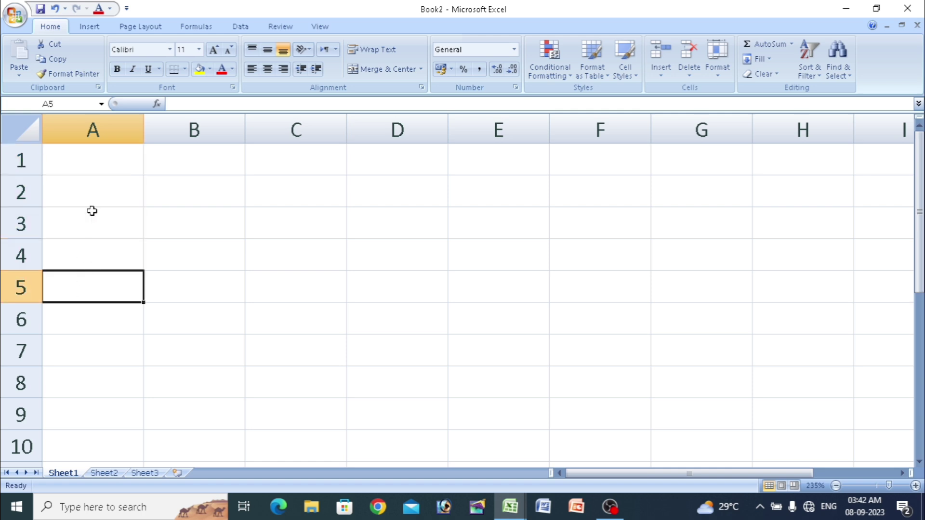
click(99, 156)
click(186, 170)
click(199, 193)
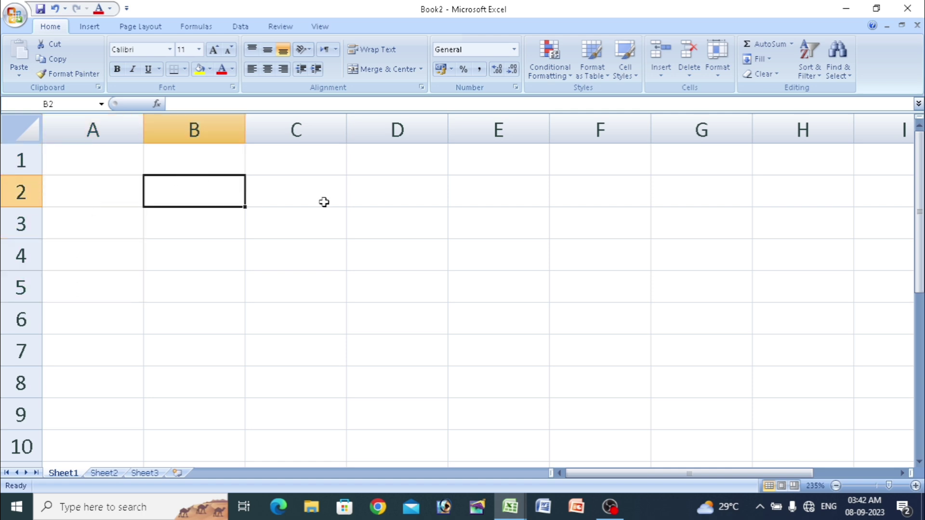
click(413, 223)
click(82, 171)
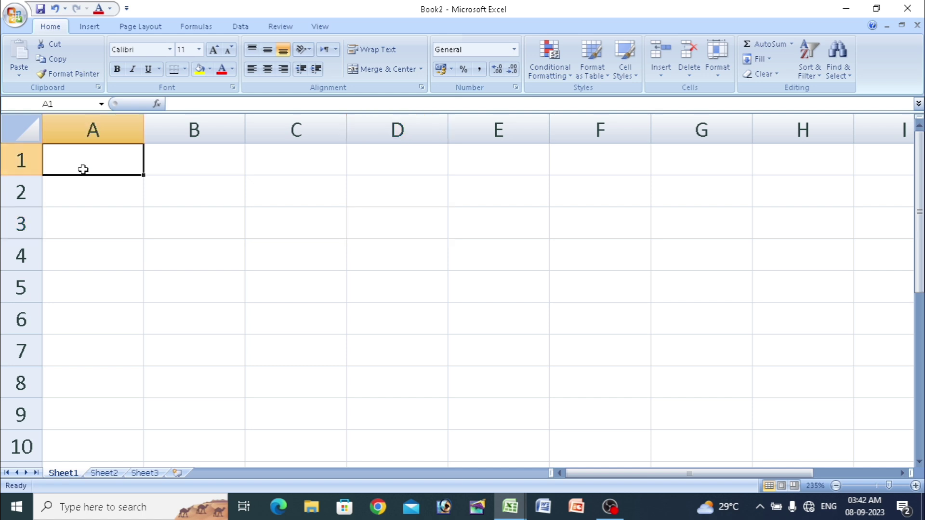
click(91, 186)
click(110, 160)
click(203, 161)
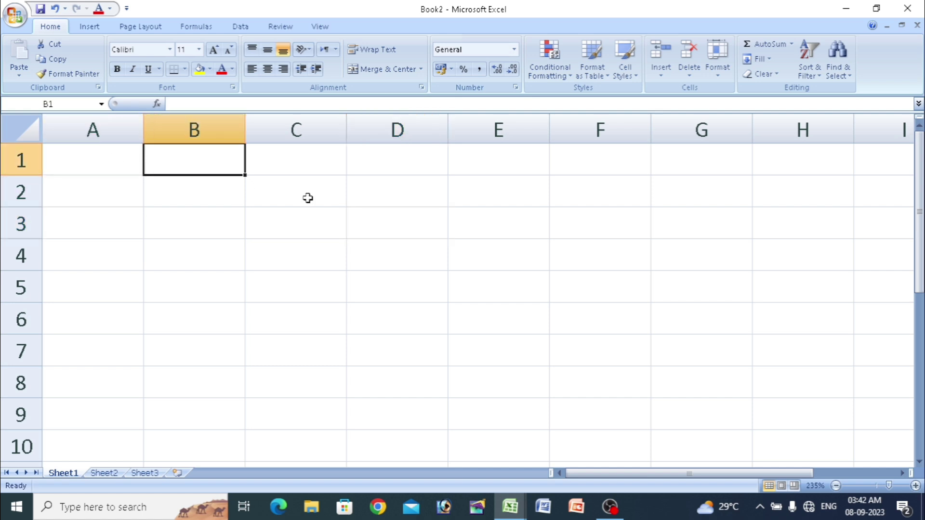
click(102, 165)
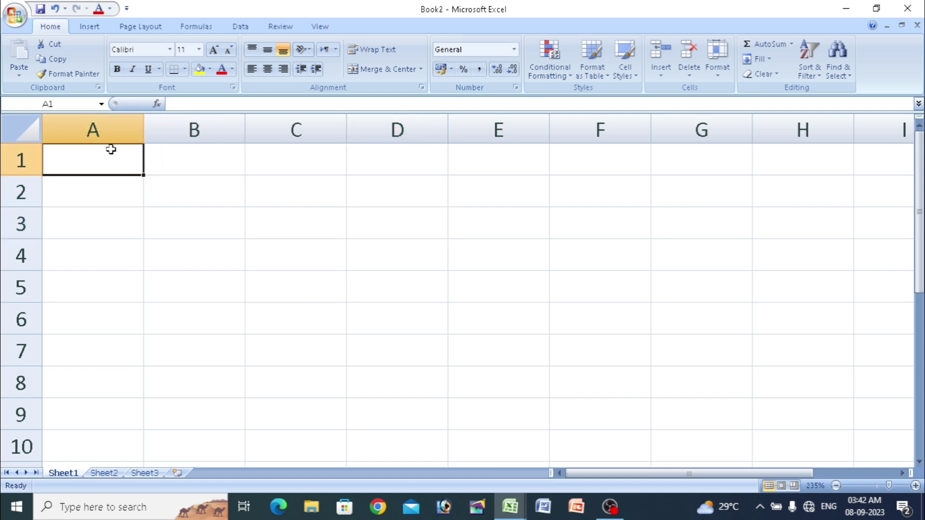
- Select the entire columns A, B, C, D and E one after another
click(92, 129)
click(226, 129)
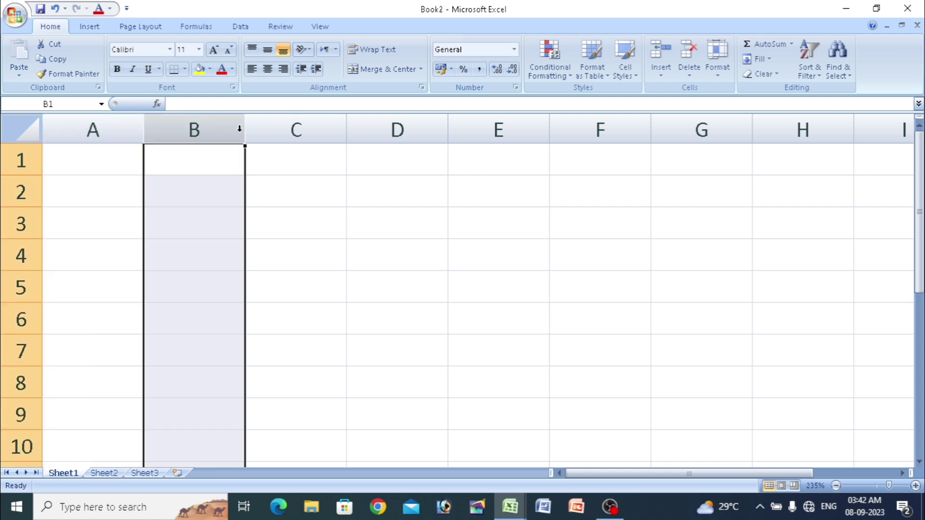
click(296, 129)
click(393, 129)
click(486, 124)
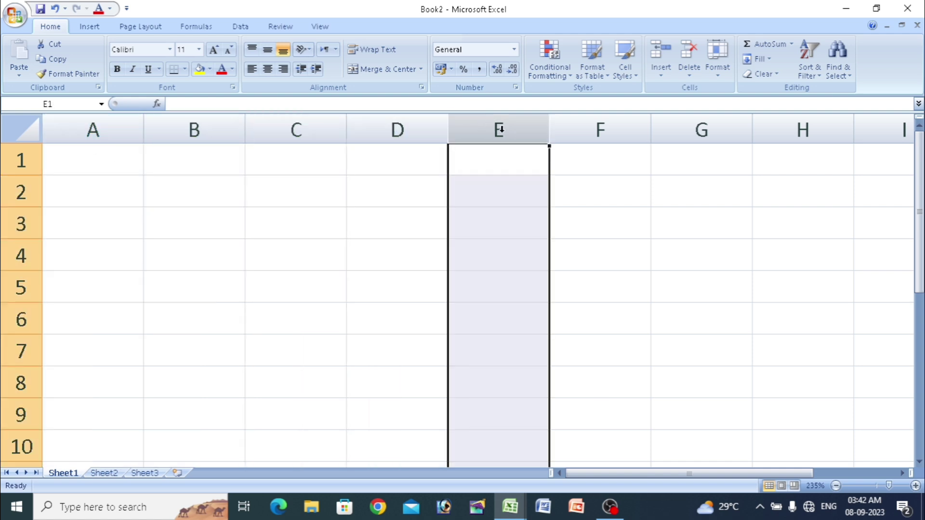
- Move the active cell along row 1 past column Z to AC1 to examine the column lettering
key(Right)
key(Right)
key(Right)
key(Right)
key(Right)
key(Right)
key(Right)
key(Right)
key(Right)
key(Right)
key(Right)
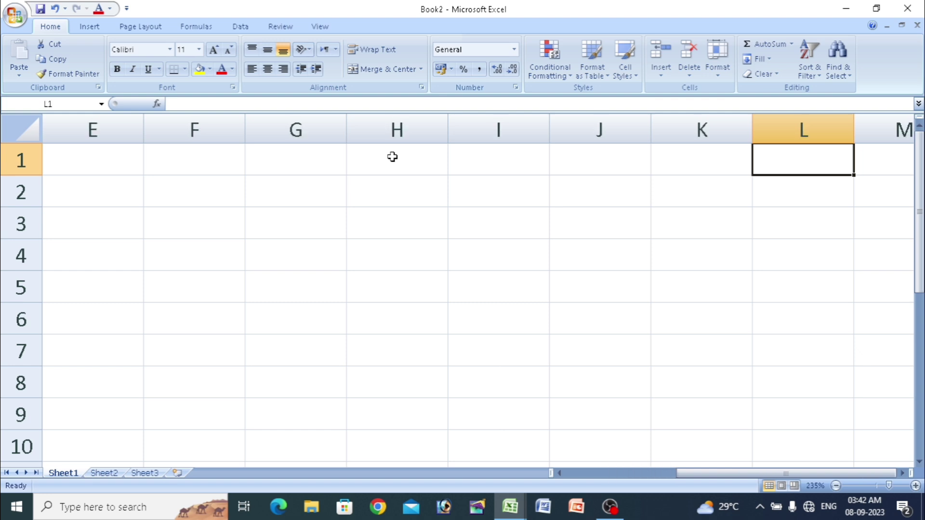
key(Right)
key(Right)
key(Right)
key(Right)
key(Right)
key(Right)
key(Right)
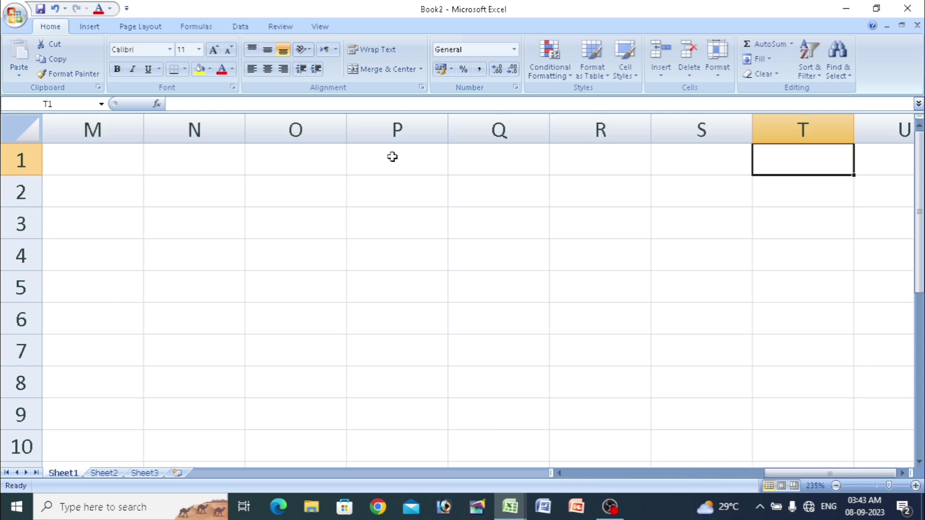
key(Right)
key(Right)
key(Right)
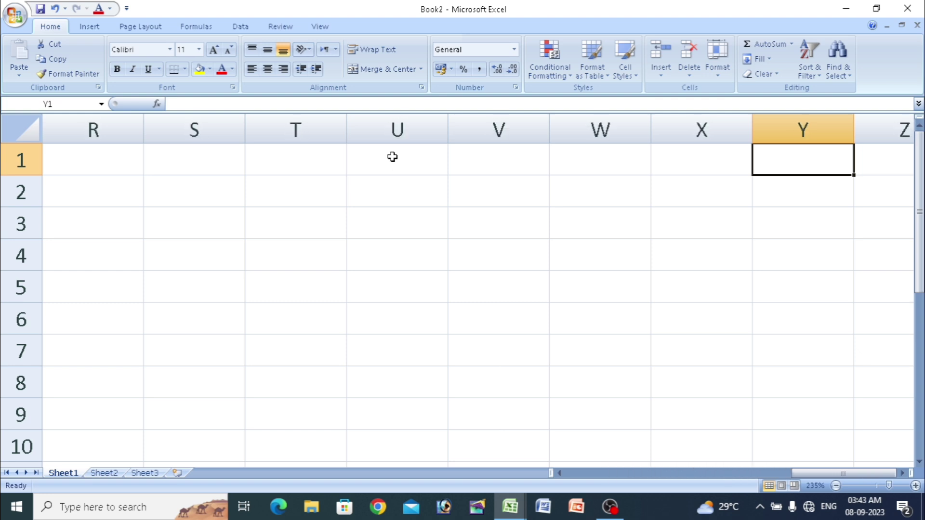
key(Right)
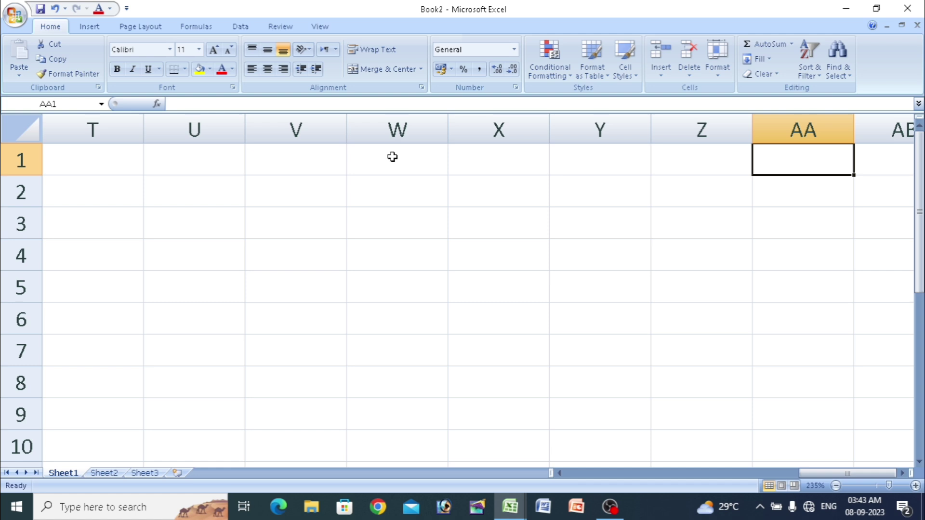
key(Right)
key(Right)
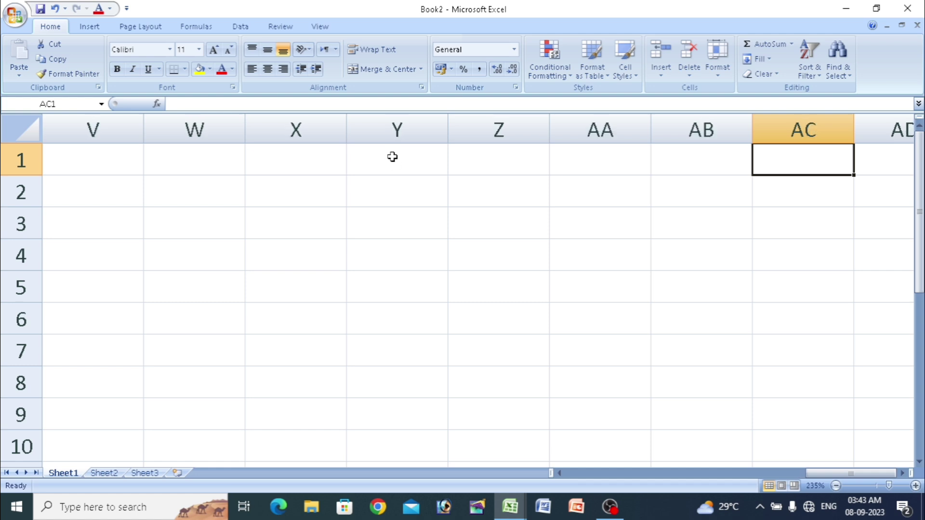
- Jump to the last column of row 1, cell XFD1, and return to cell A1
key(ctrl+Right)
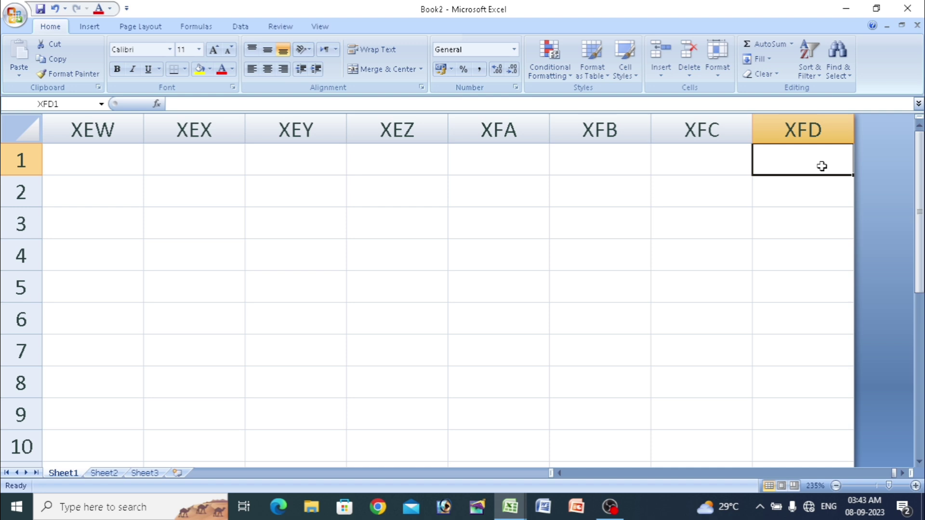
key(ctrl+Home)
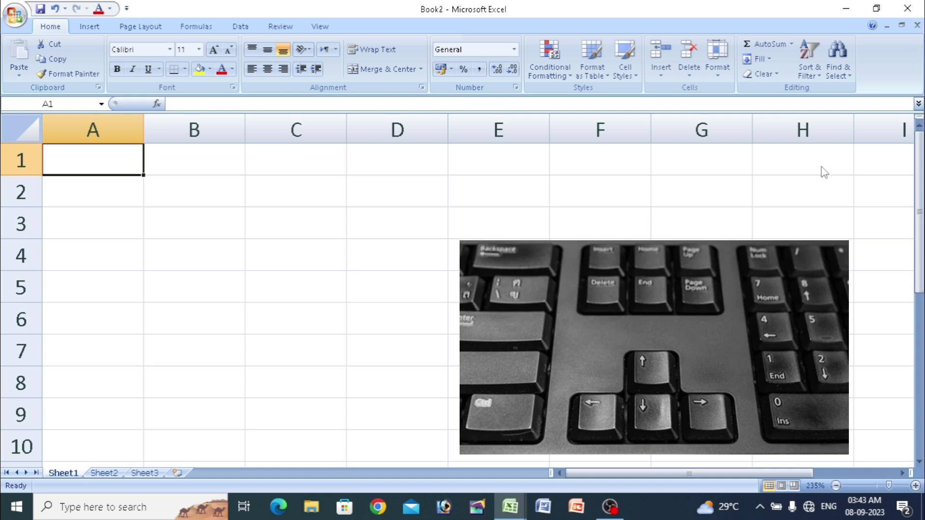
- Enter 16384 in the last cell of row 1, XFD1, clear it and return to cell A1
key(ctrl+Right)
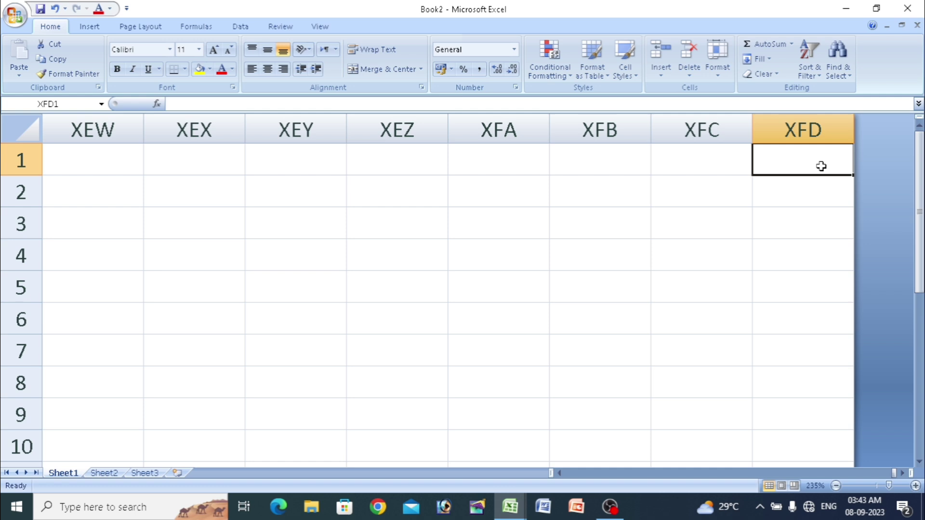
text(16384)
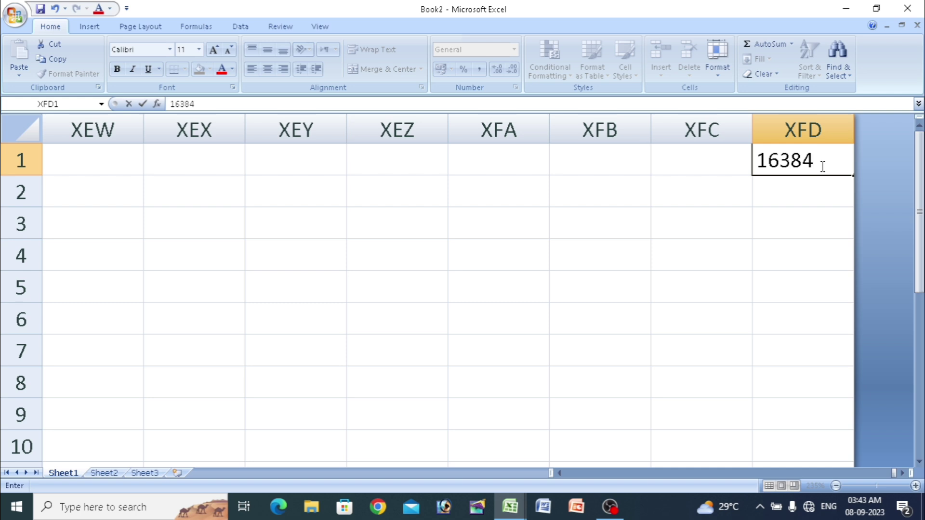
key(Return)
click(821, 166)
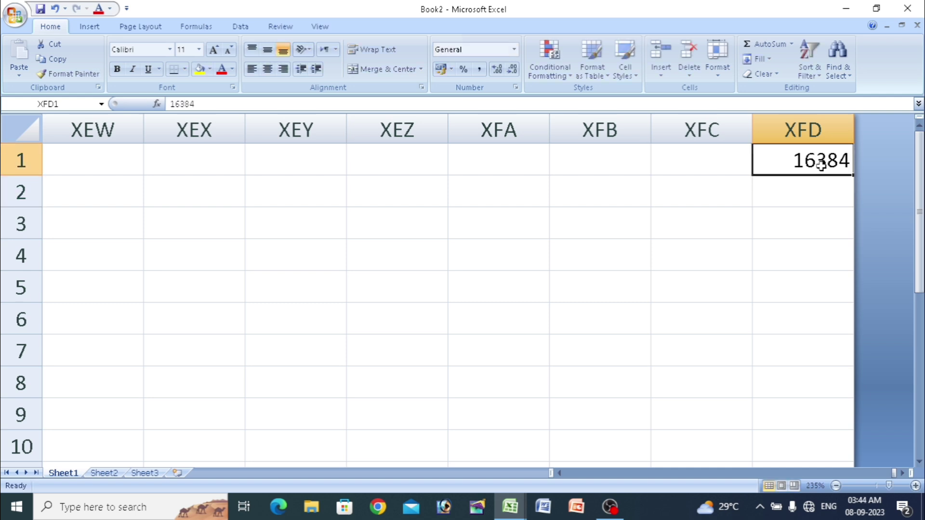
key(Delete)
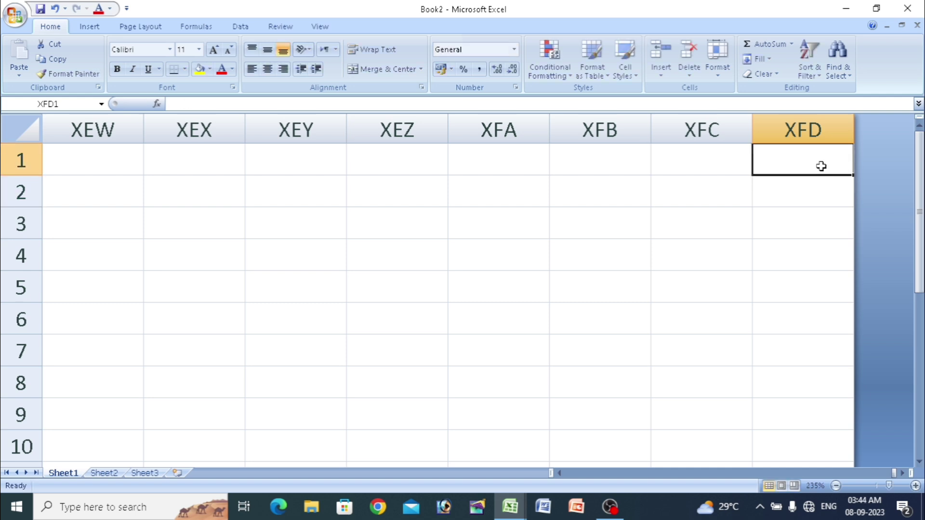
key(ctrl+Left)
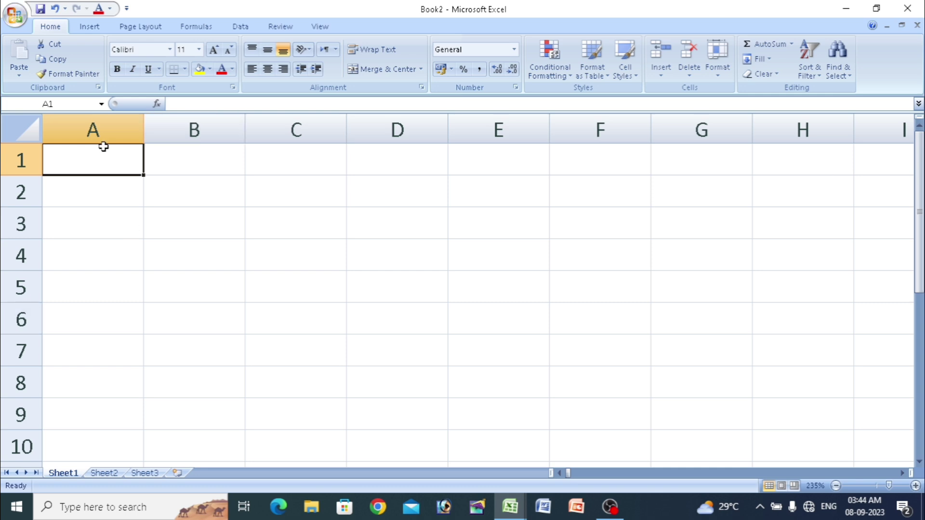
- Select the entire columns A, B, C and D one after another
click(116, 135)
click(206, 129)
click(301, 135)
click(407, 135)
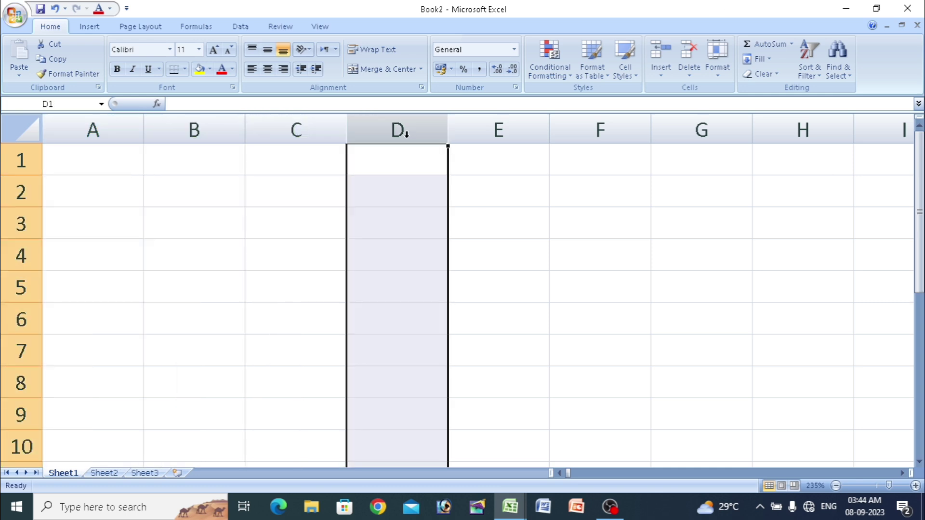
- Select vertical ranges C2:C7, C1:C10 and B1:B5, and horizontal ranges A1:G1 and A3:G3, to contrast columns with rows
drag(299, 177, 295, 356)
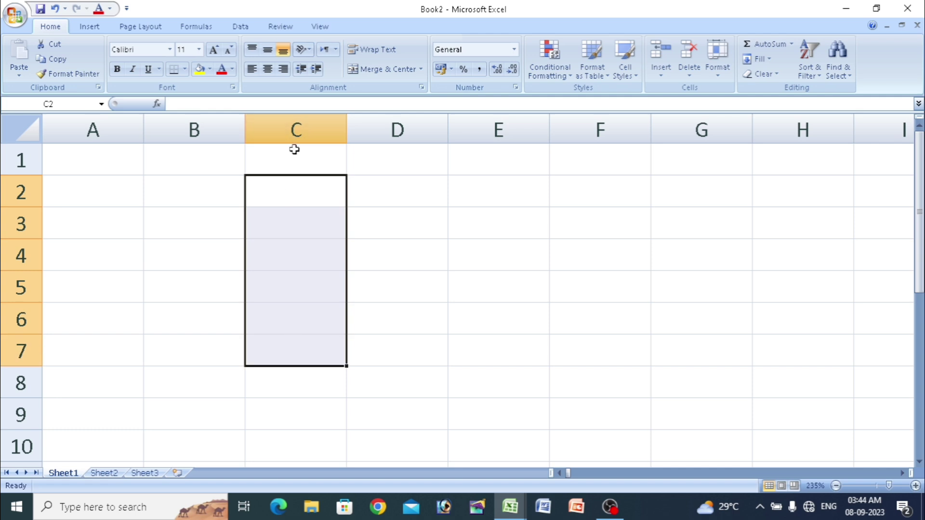
drag(294, 148, 296, 451)
drag(217, 159, 196, 287)
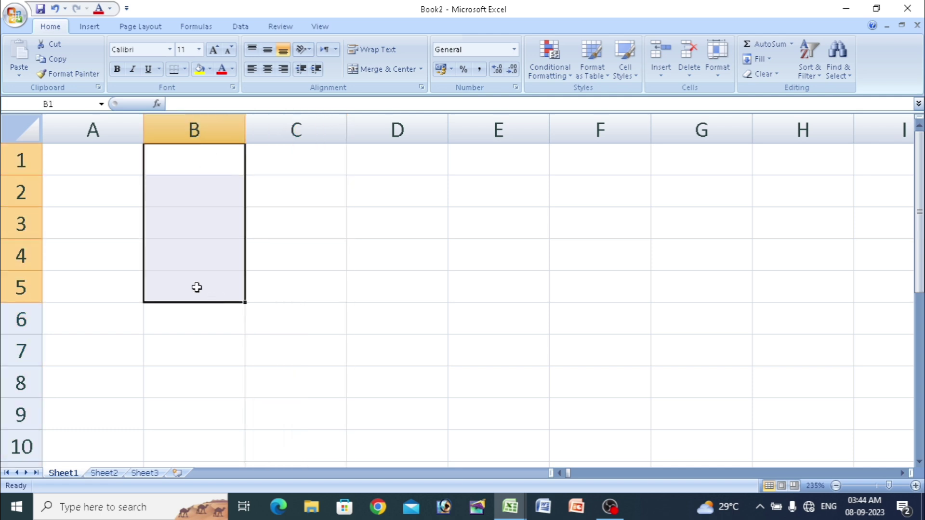
drag(79, 170, 733, 159)
drag(68, 232, 685, 231)
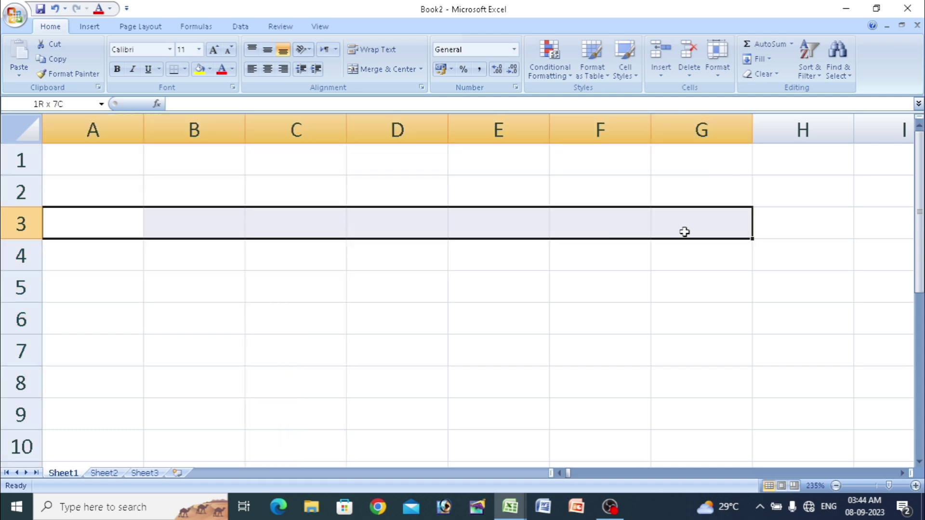
- Select the entire rows 1, 2, 3, 4 and 5 one after another
click(19, 165)
click(20, 197)
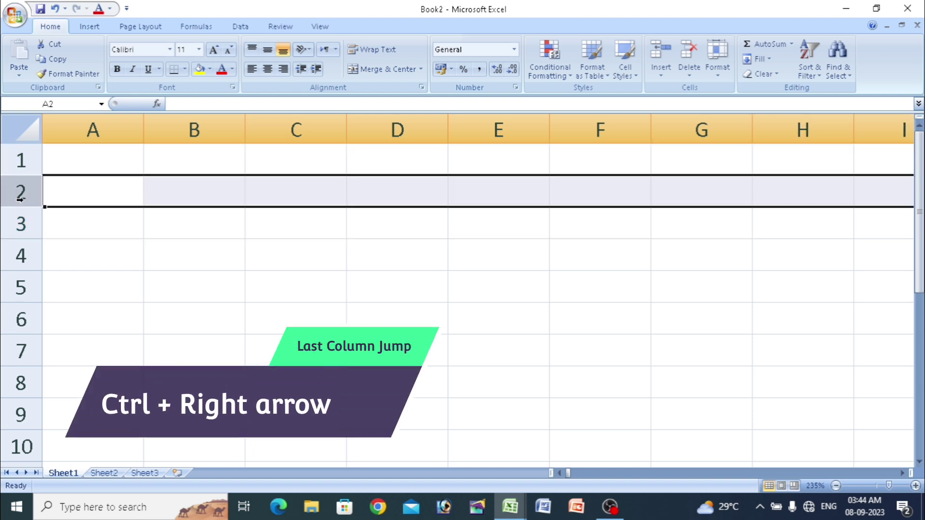
click(21, 223)
click(21, 256)
click(19, 287)
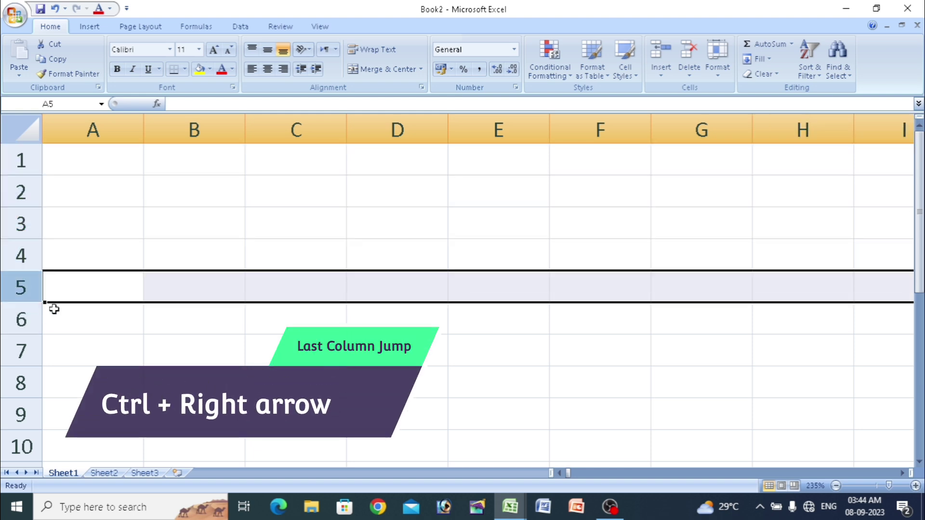
- Jump from cell A1 to the last row of column A, cell A1048576, and return to the first row
click(98, 160)
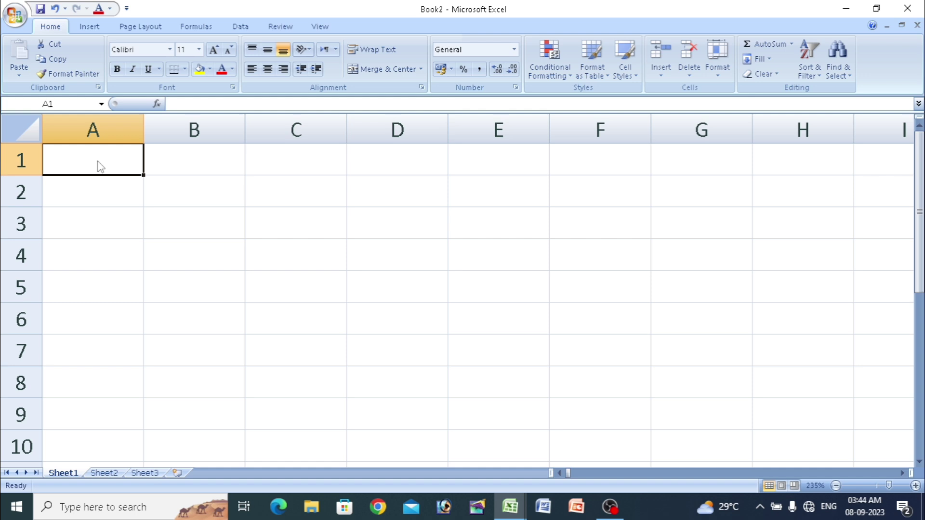
key(ctrl+Down)
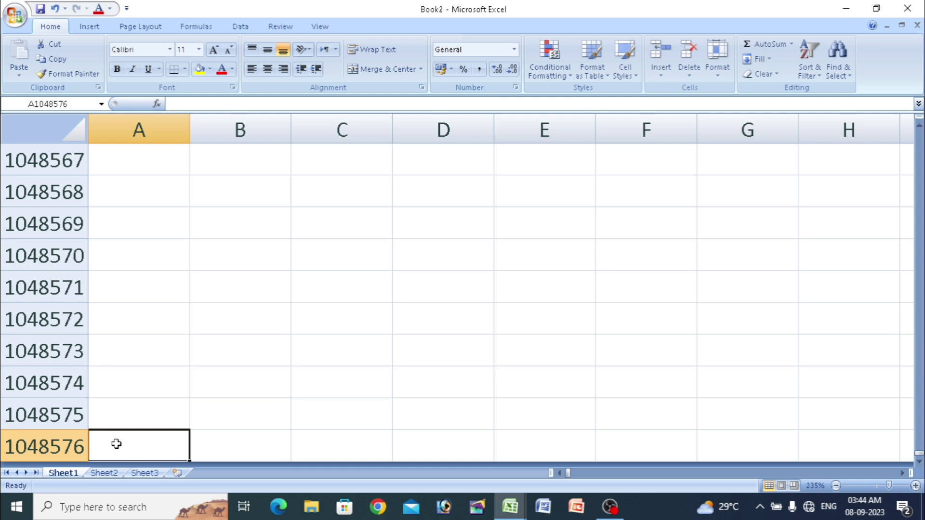
key(ctrl+Up)
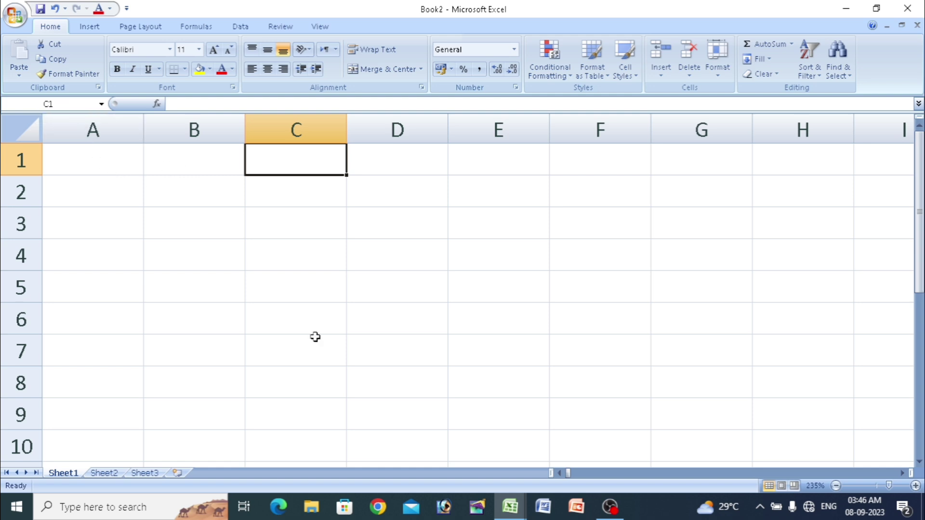
- Select cells E7, B5 and C3 in turn to examine their cell references in the Name Box
click(500, 351)
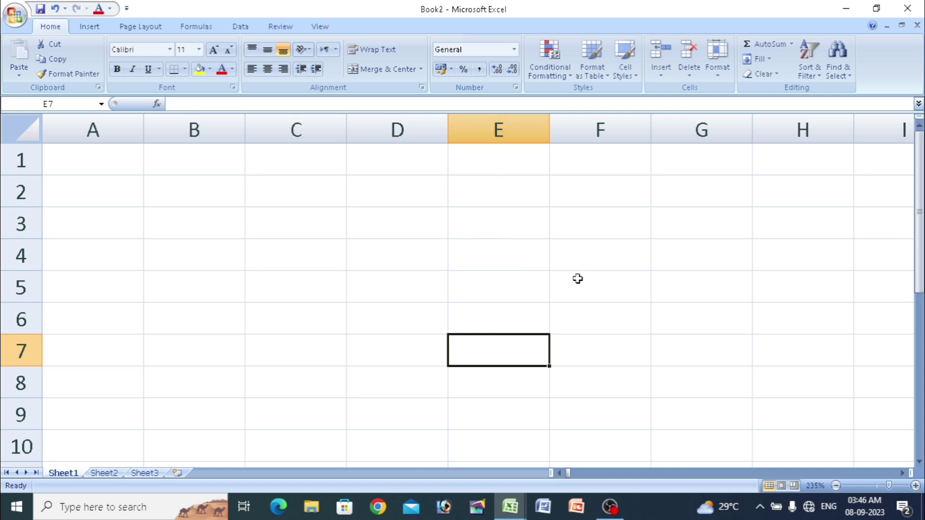
click(208, 287)
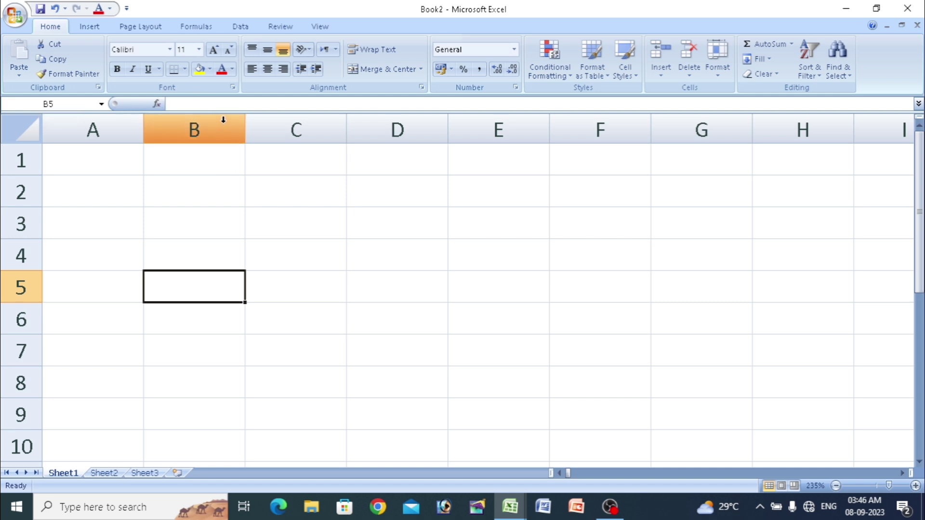
click(286, 211)
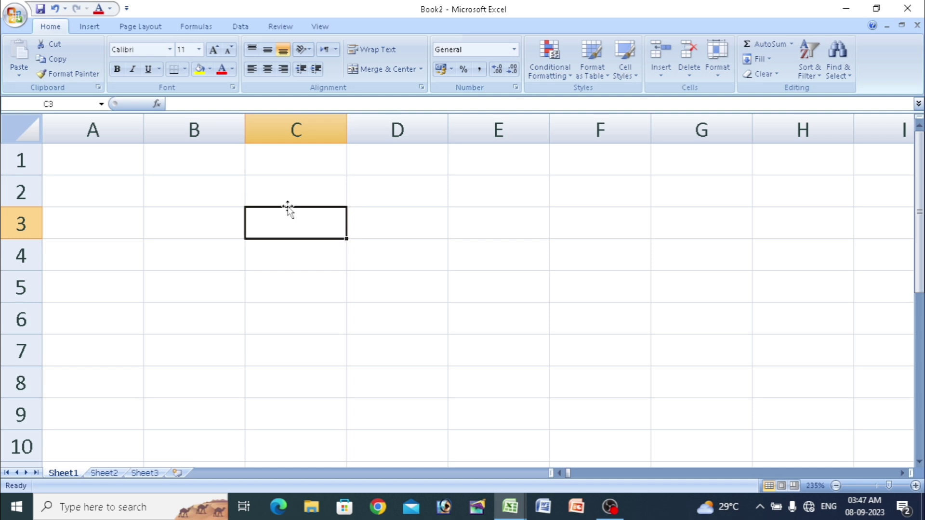
- Enter 50 in cell C3 and reselect the cell to examine its content in the formula bar
text(5)
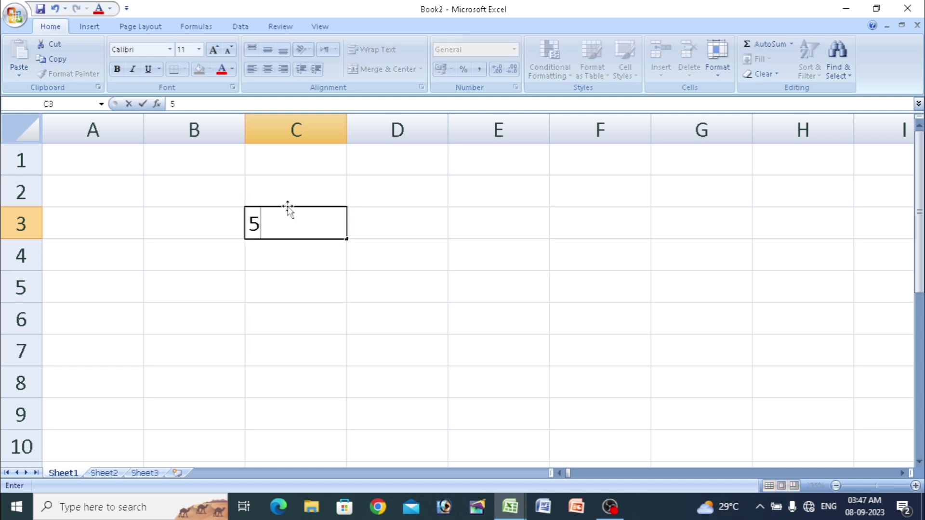
text(0)
key(Return)
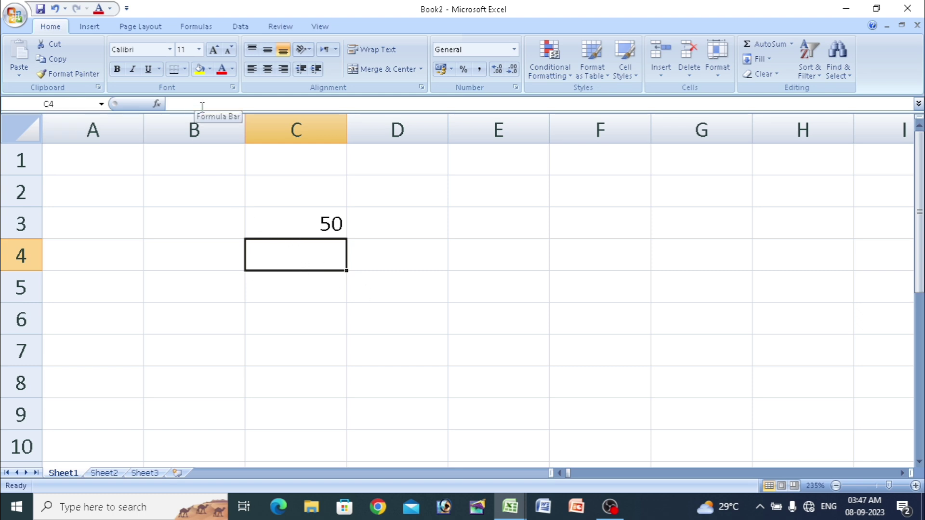
click(310, 222)
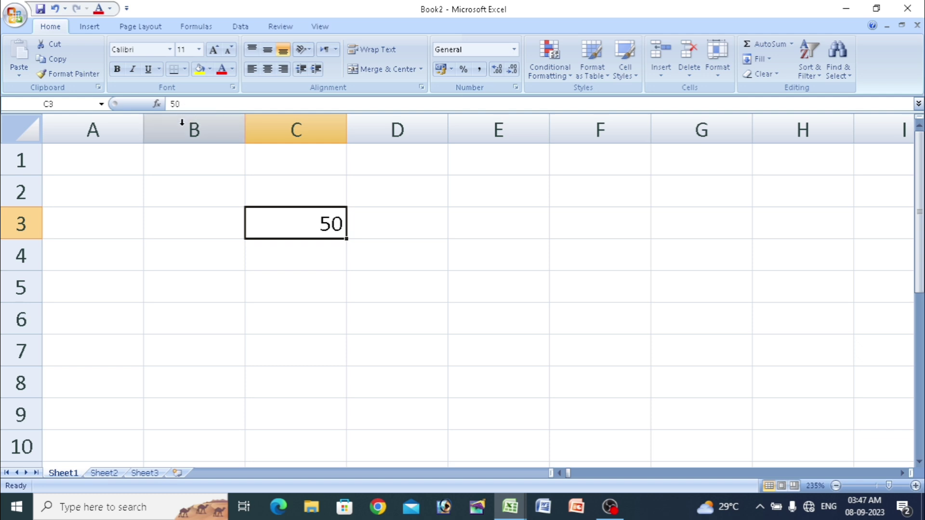
- Enter 50 in cell C5
click(321, 284)
text(50)
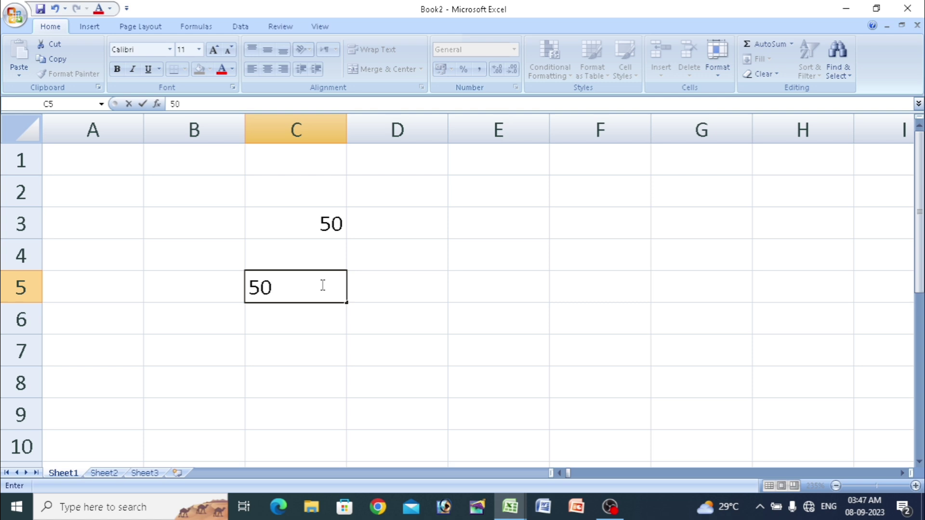
key(Return)
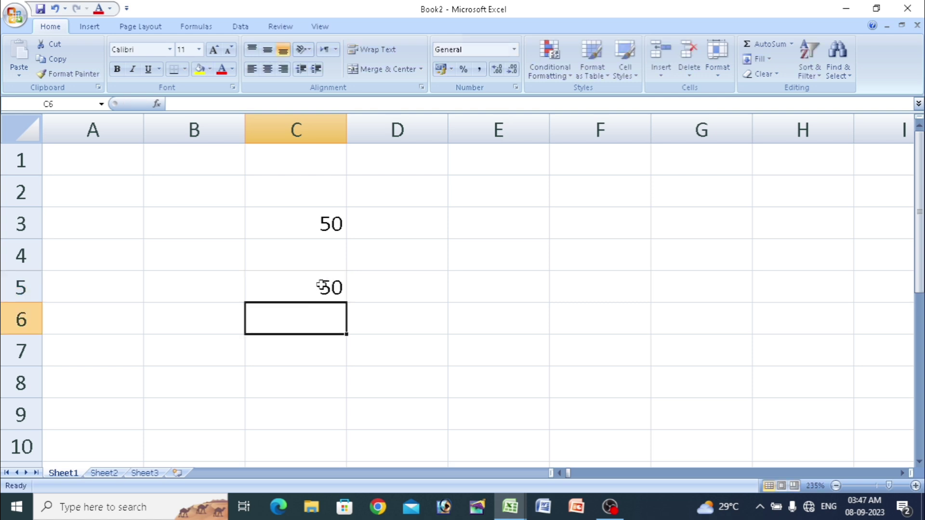
- Select cells C3, C4, C5 and C3 again to compare their contents in the formula bar
click(318, 228)
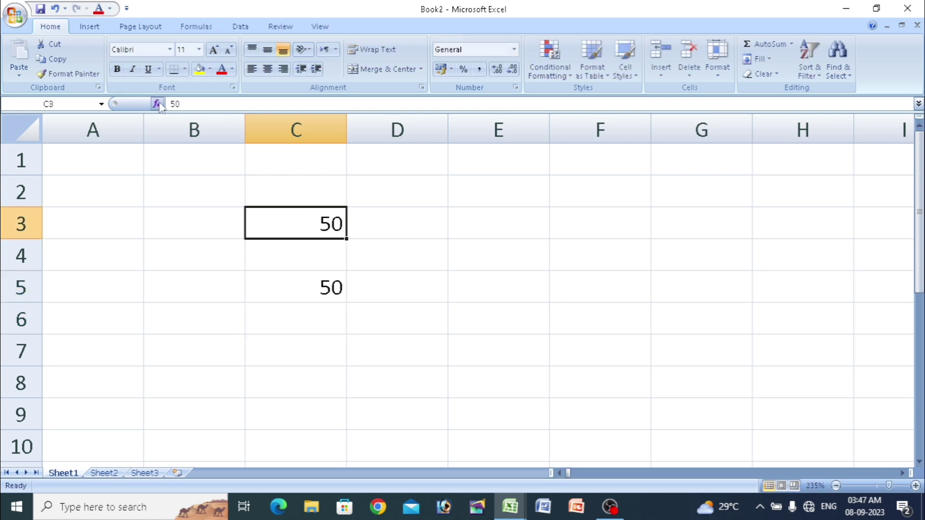
click(307, 260)
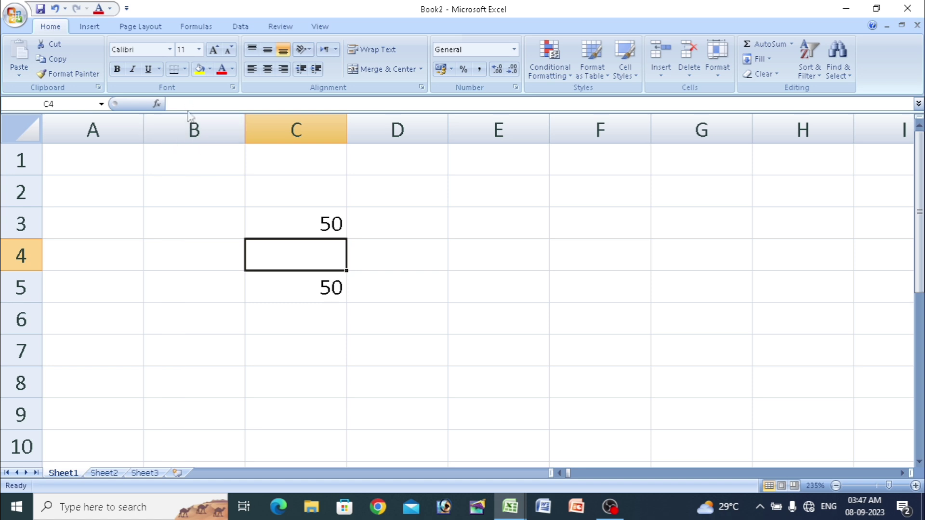
click(321, 290)
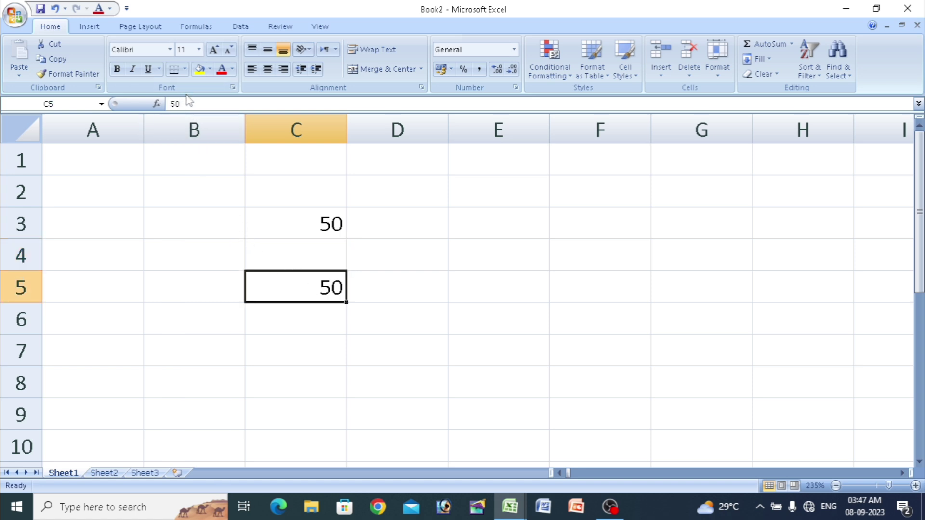
click(324, 229)
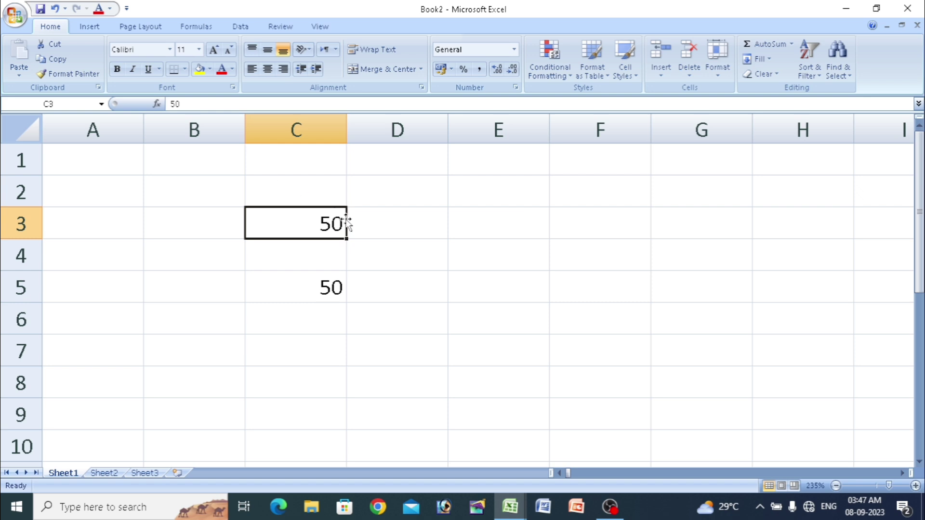
- Enter 100 in cell E4
click(498, 257)
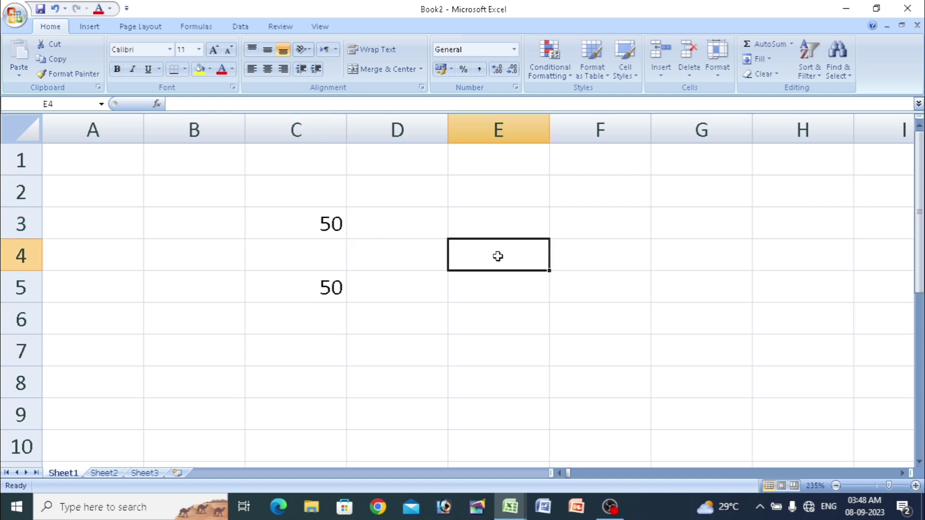
text(100)
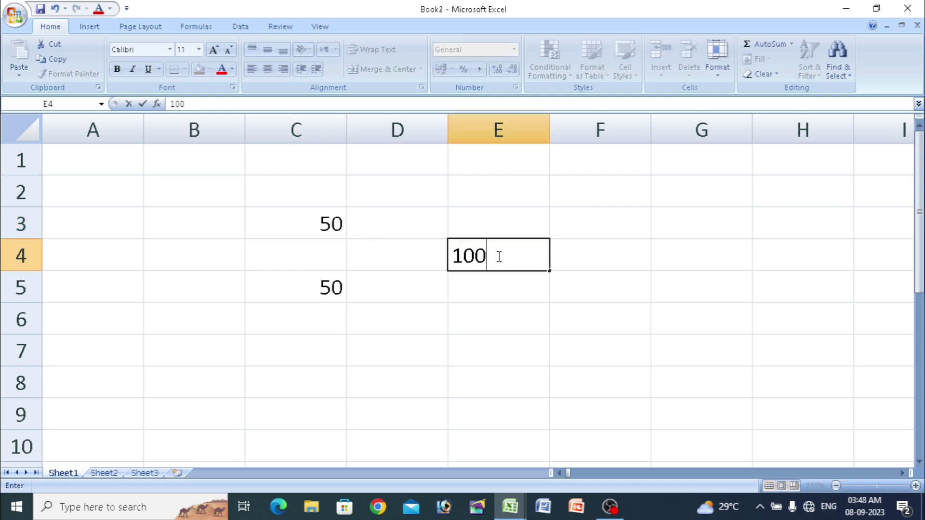
key(Return)
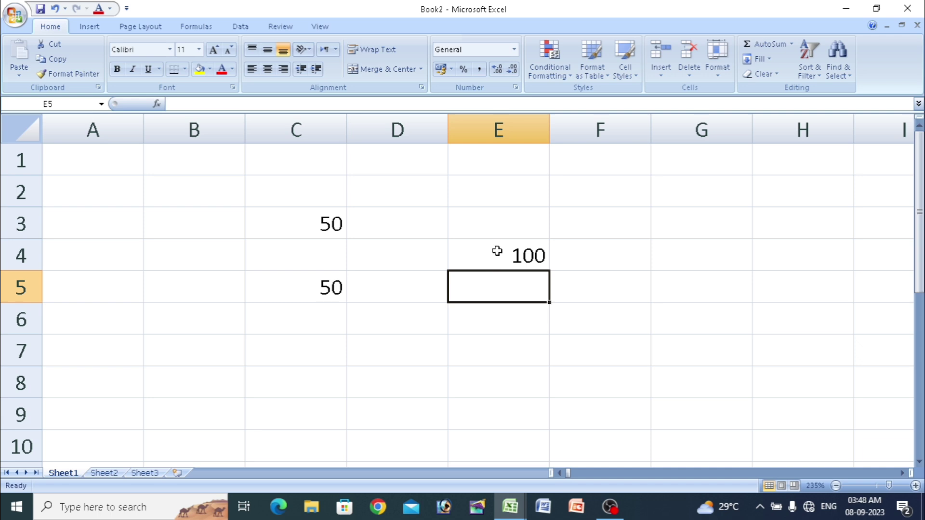
- Select cell E4, the empty cell F4 and E4 again to compare what the formula bar holds
click(497, 249)
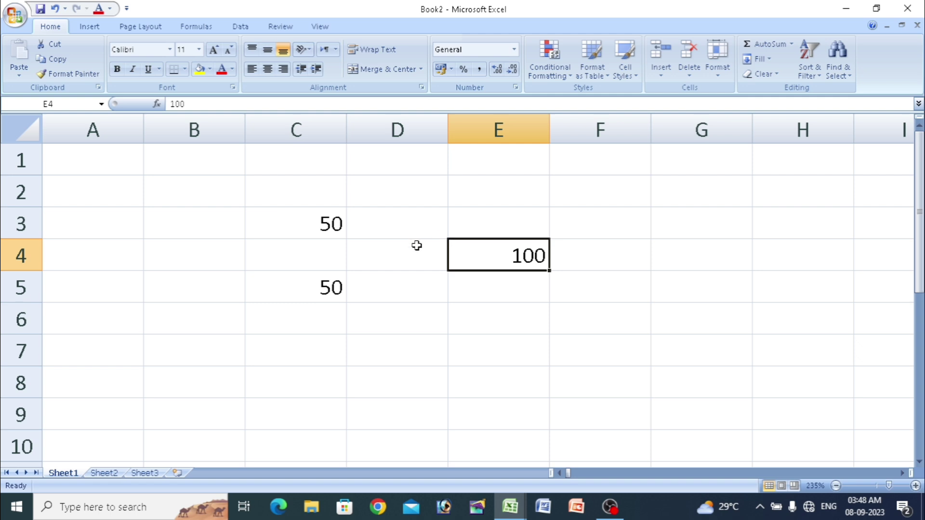
click(631, 252)
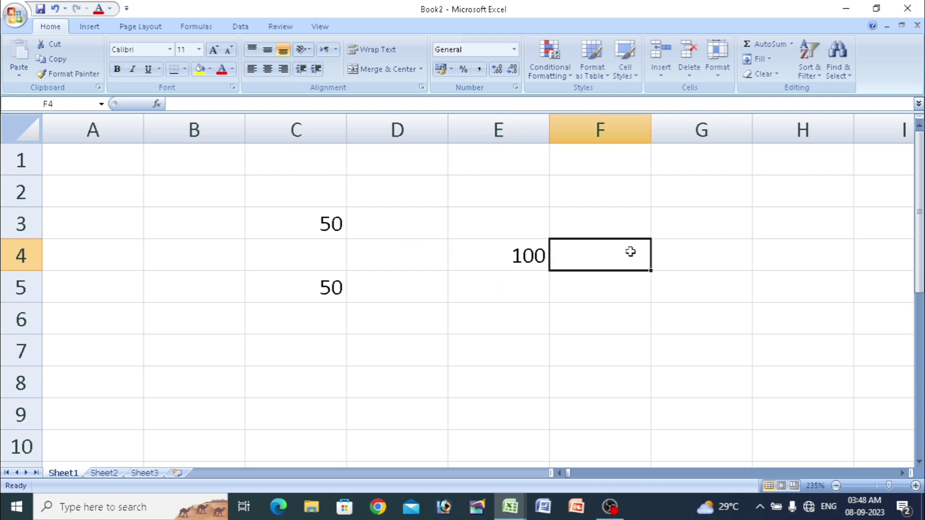
click(533, 255)
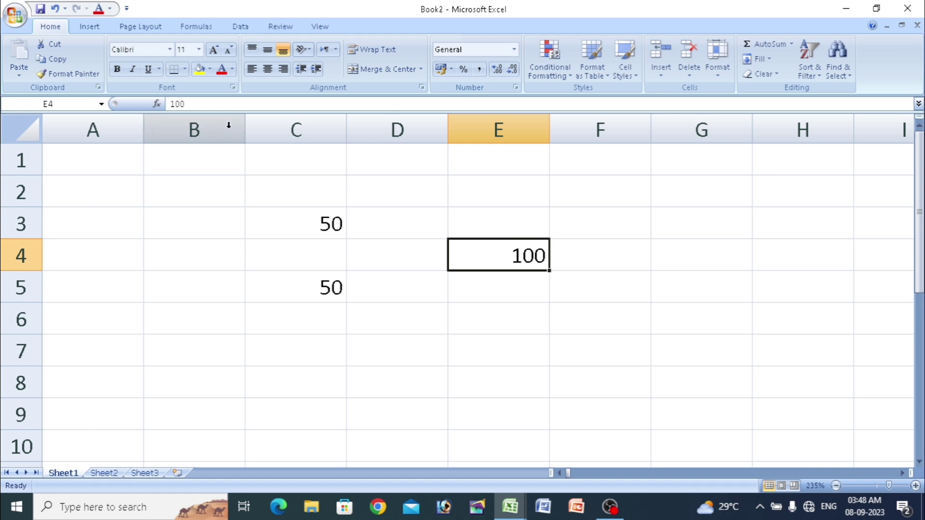
- Enter the formula =SUM(C3+C5) in cell E6
click(477, 323)
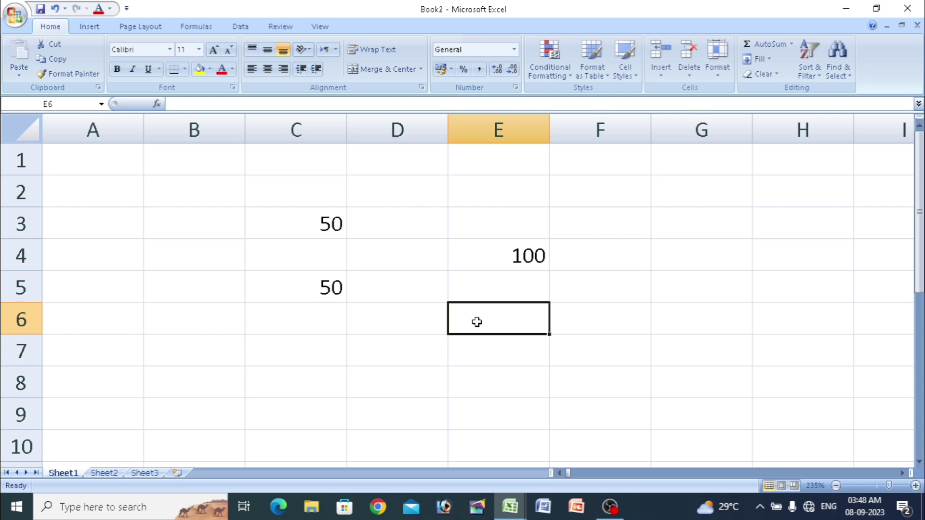
text(=sum)
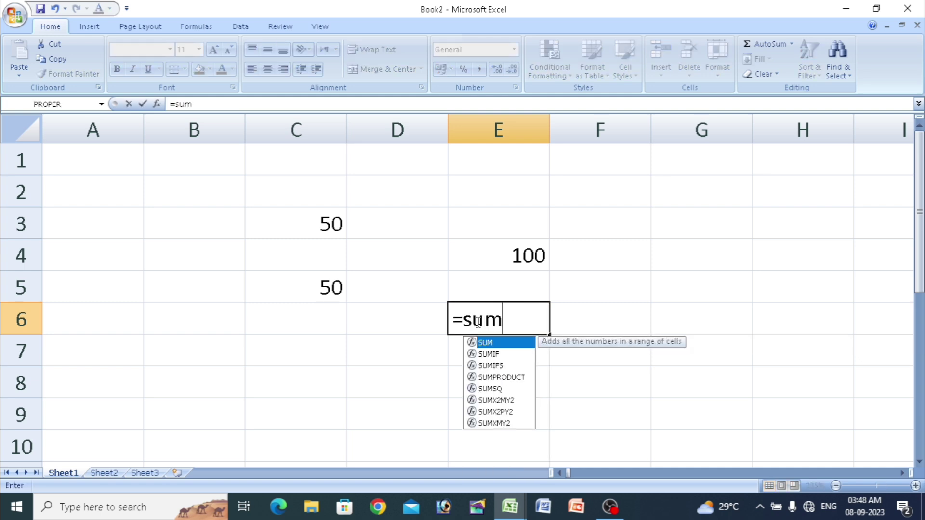
key(Tab)
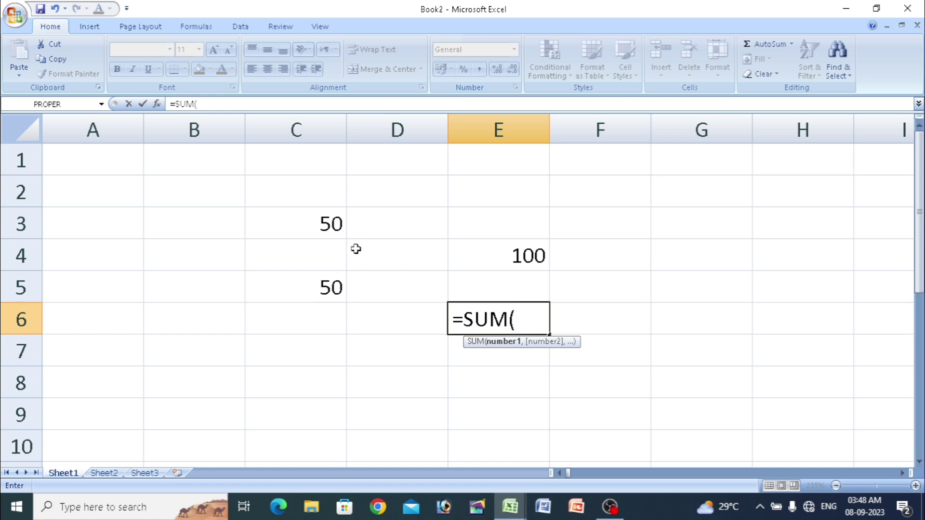
click(326, 224)
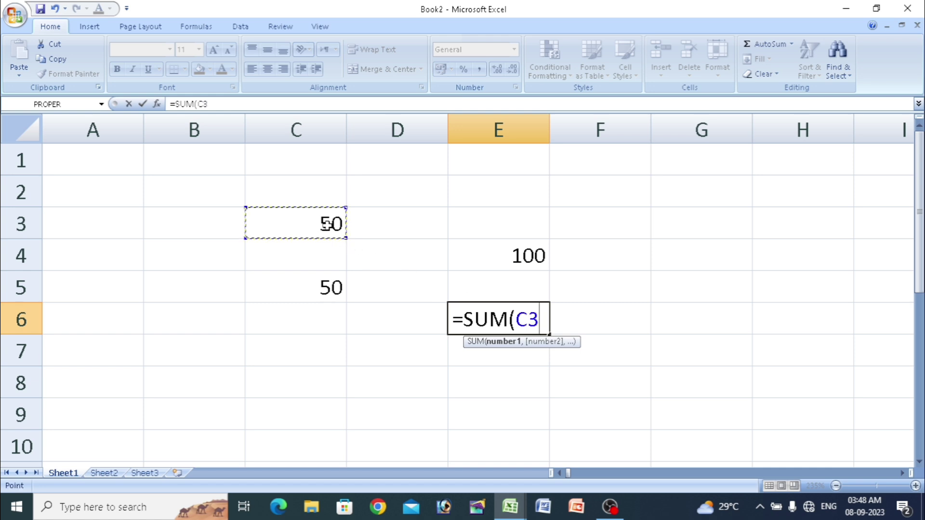
text(+)
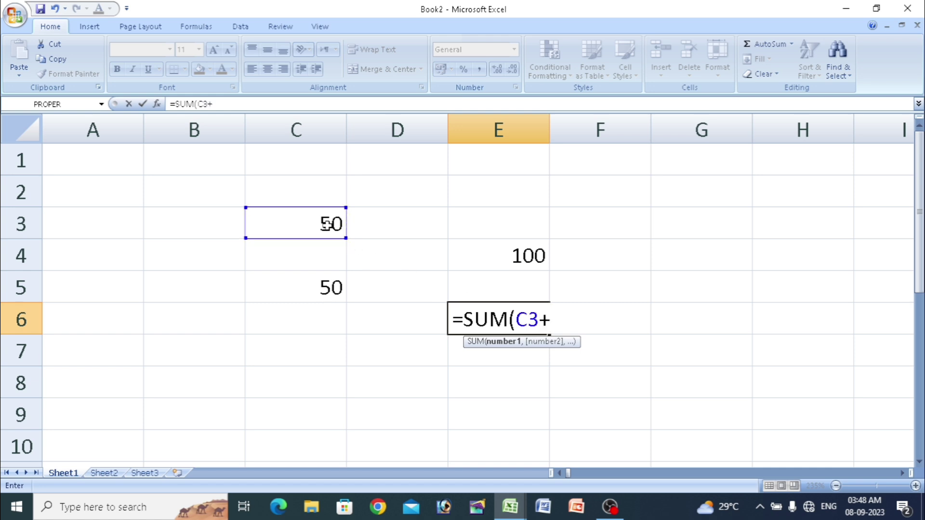
click(325, 284)
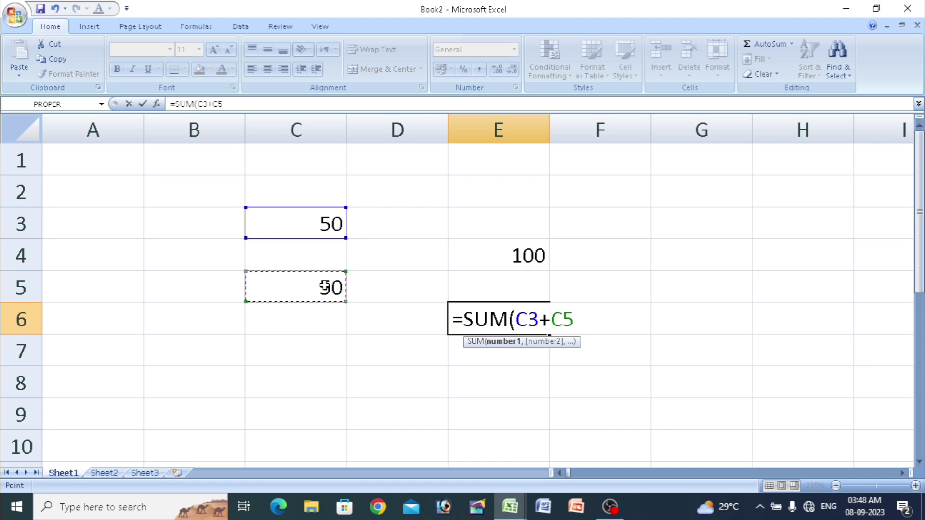
key(Return)
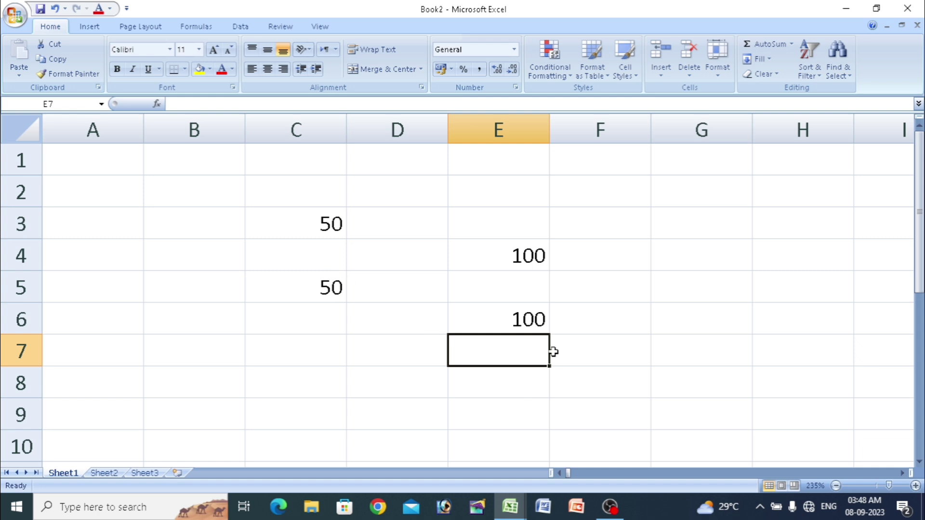
- Select cells E4, E6 and E4 again to compare the typed value with the formula in the formula bar
click(516, 256)
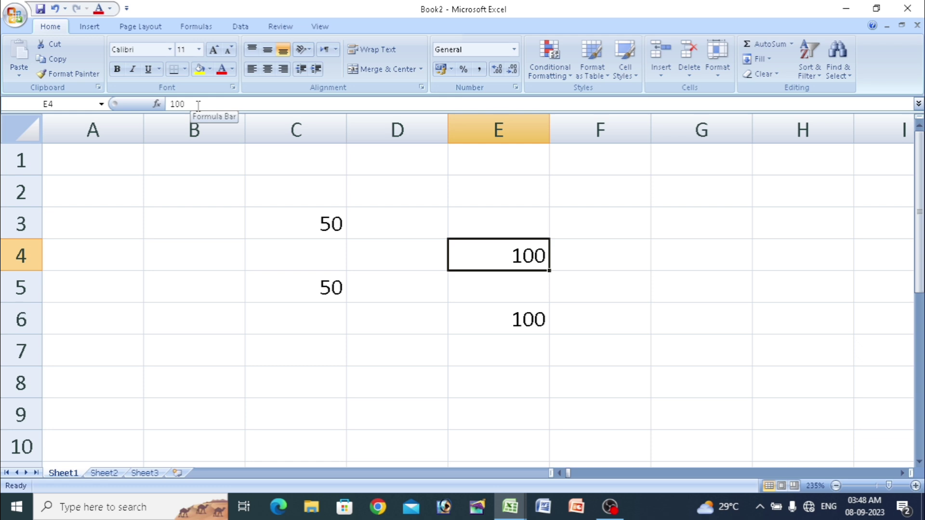
click(533, 319)
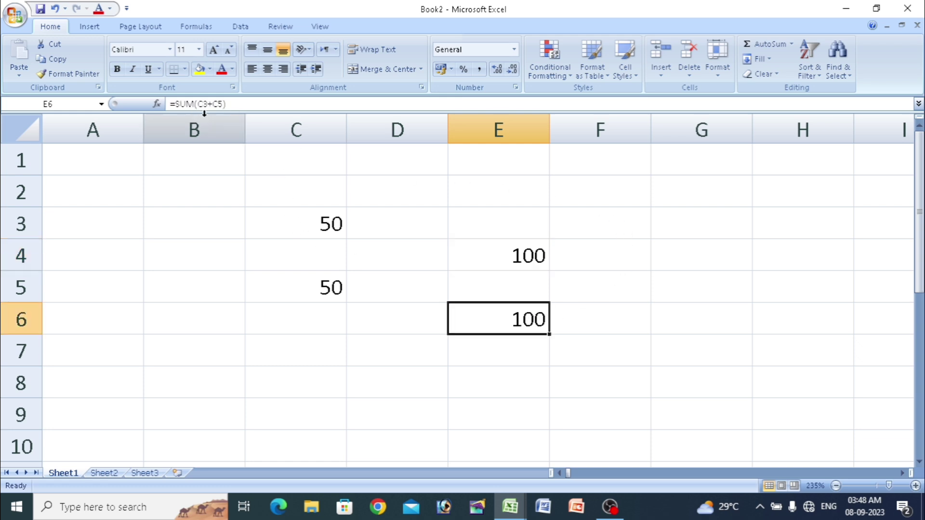
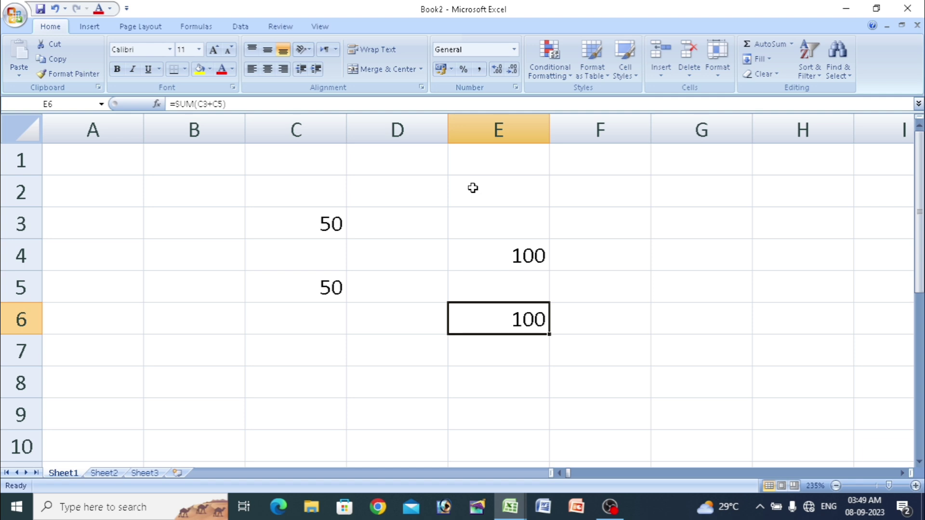
click(535, 256)
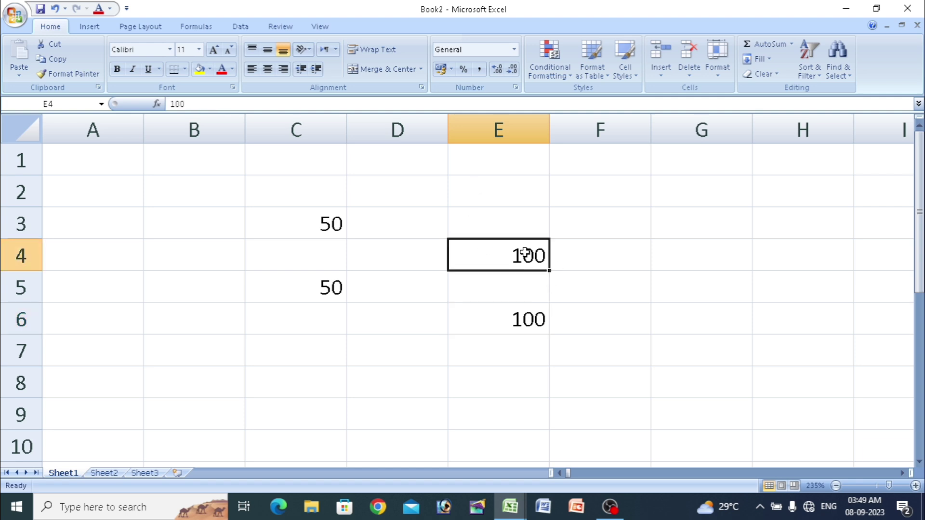
- Enter the text asdf in cell F4 and reselect the cell to view its content in the formula bar
click(626, 262)
text(asdf)
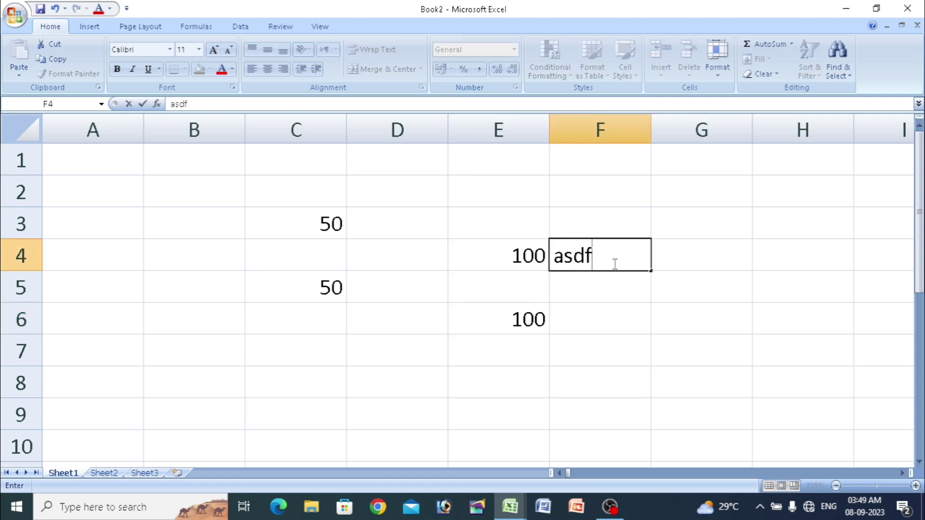
key(Return)
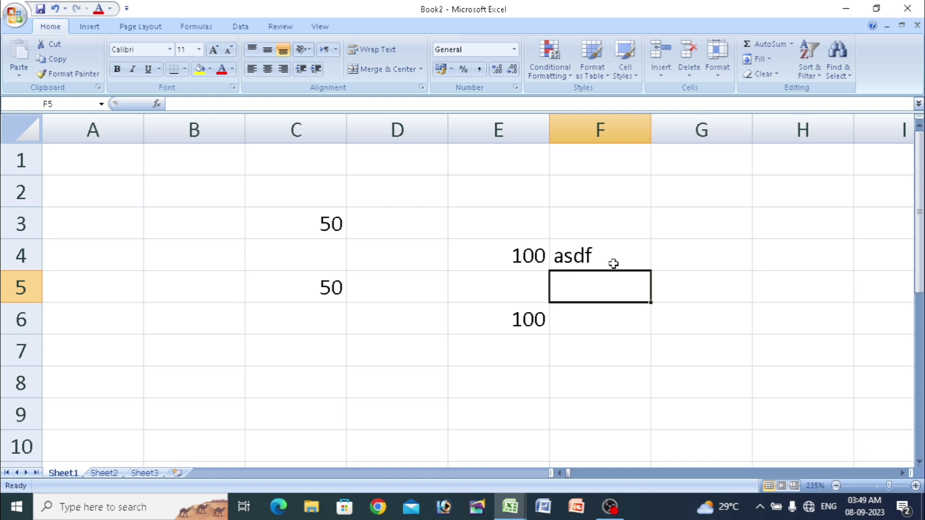
click(613, 264)
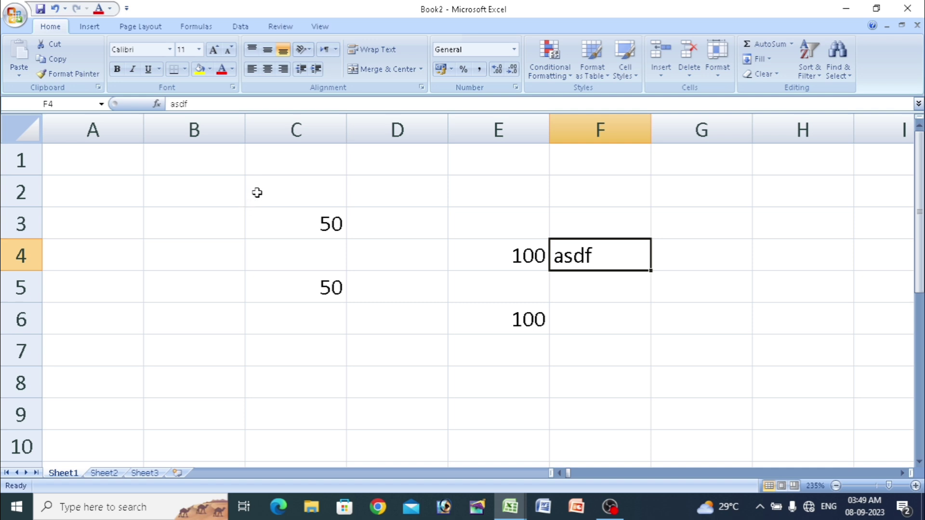
- Clear the contents of the range C2:G8 and deselect it
drag(256, 193, 651, 373)
key(Delete)
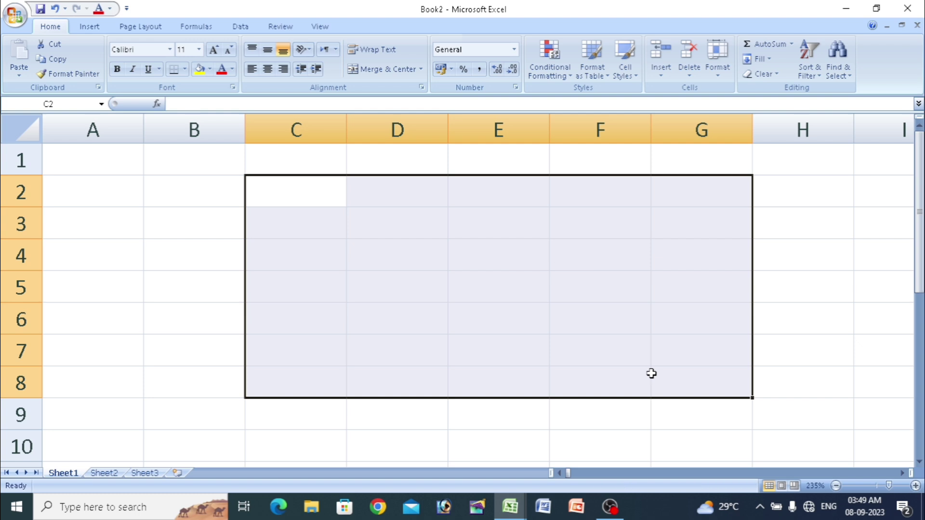
click(809, 305)
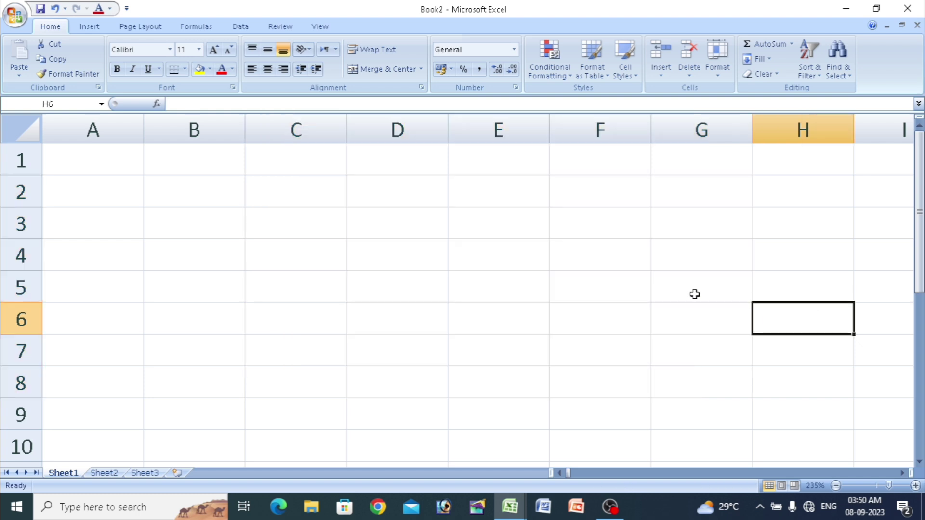
- Select cell A1, the whole of column A and the whole of row 1 to review cell, column and row
click(87, 160)
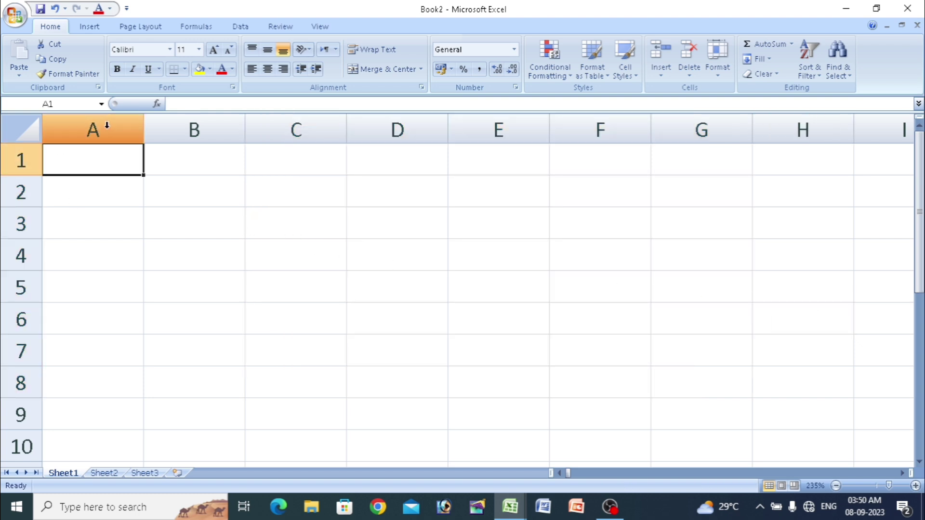
click(106, 126)
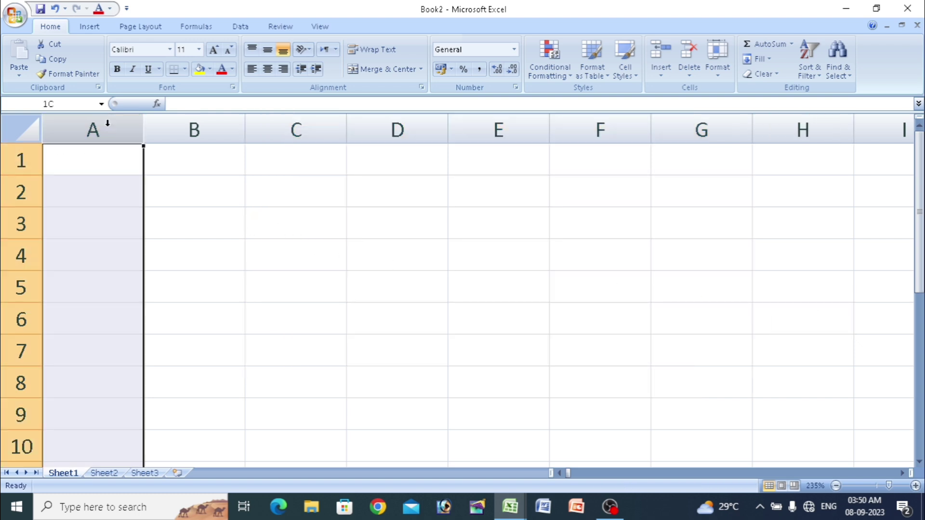
click(23, 160)
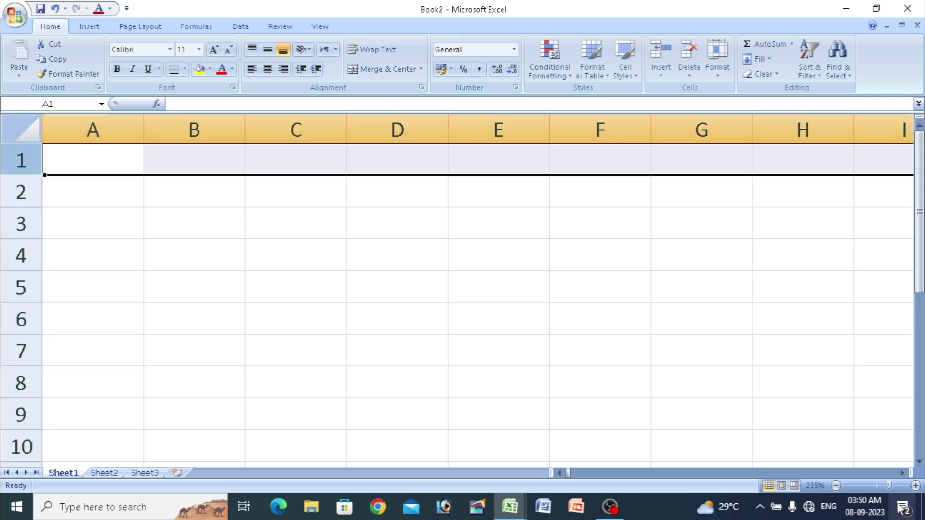
click(568, 380)
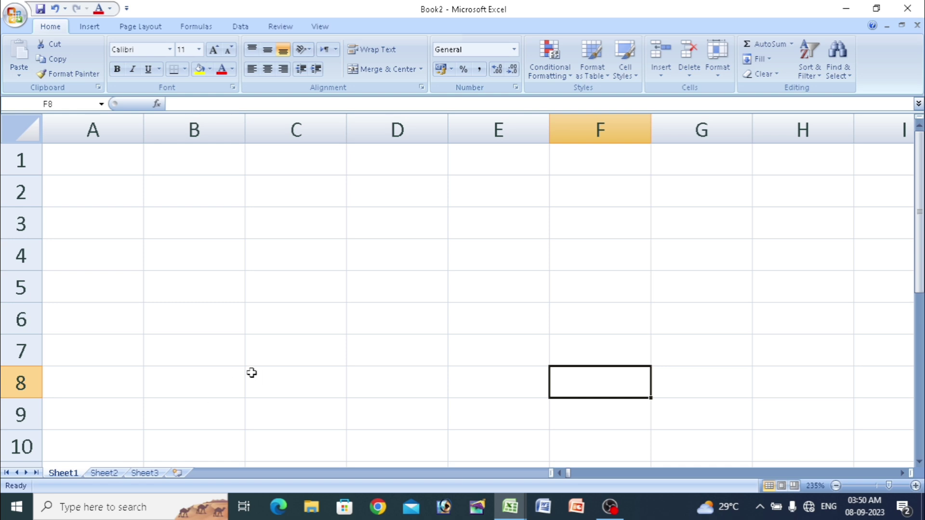
- Highlight a block of cells from A1, jump to the sheet's last row and last column, and return to A1
drag(95, 151, 713, 349)
key(ctrl+Down)
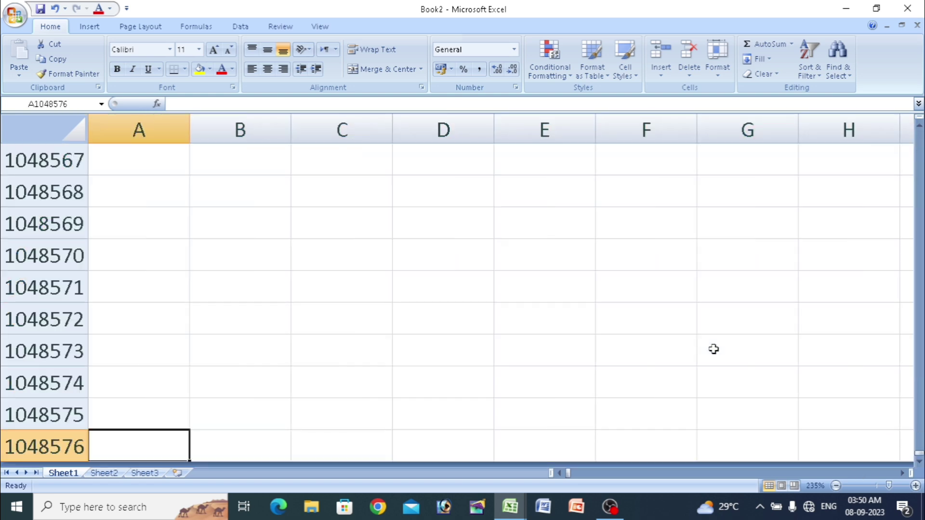
key(ctrl+Right)
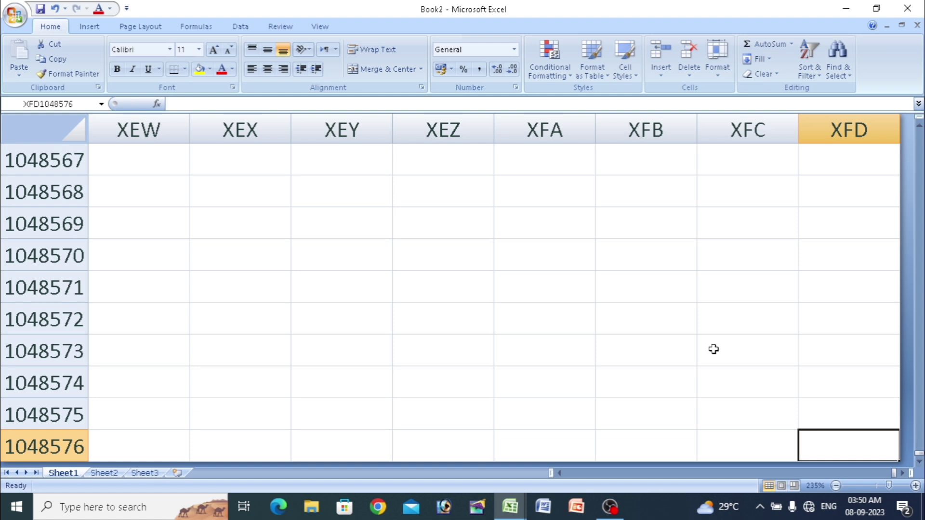
key(ctrl+Up)
key(ctrl+Left)
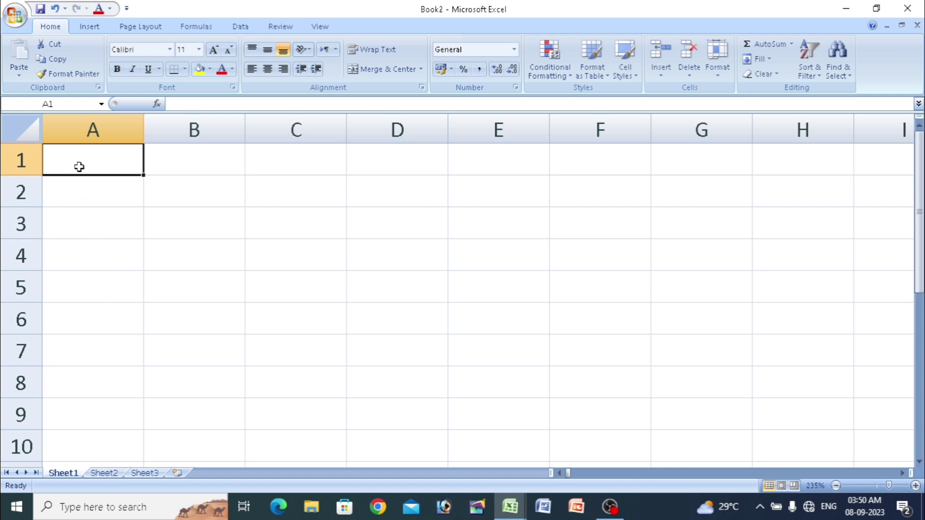
- Highlight blocks of cells starting at A1, ending with the range A1:C6 selected, to show the worksheet area
drag(79, 166, 319, 355)
click(471, 351)
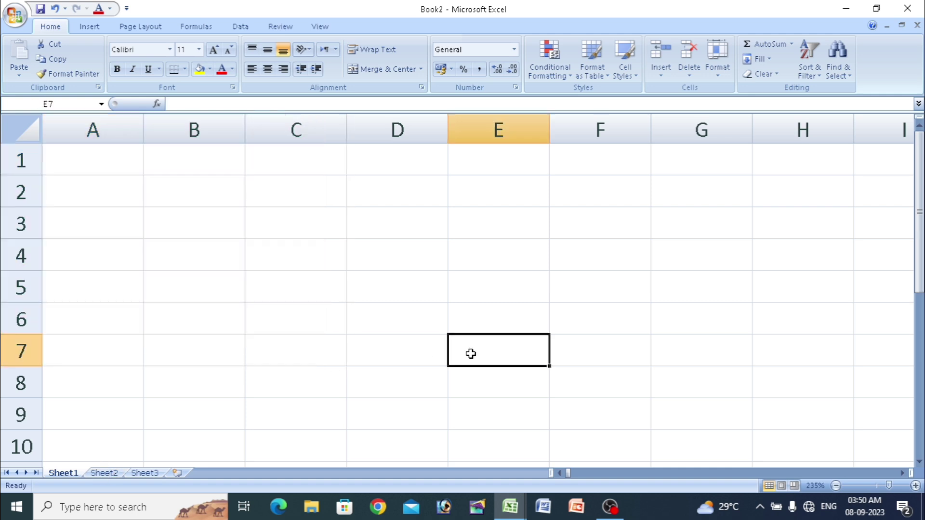
drag(87, 161, 260, 314)
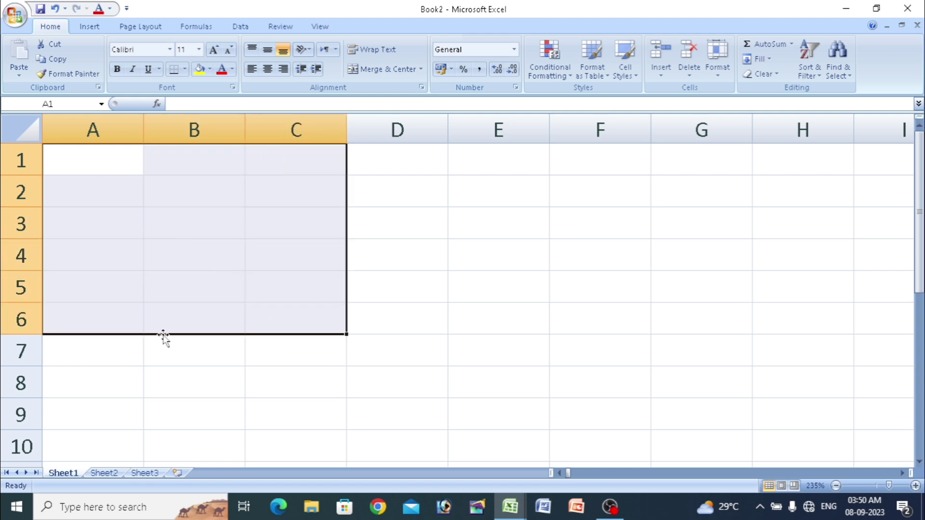
- View Sheet2 and Sheet3, and return to Sheet1
click(105, 474)
click(143, 473)
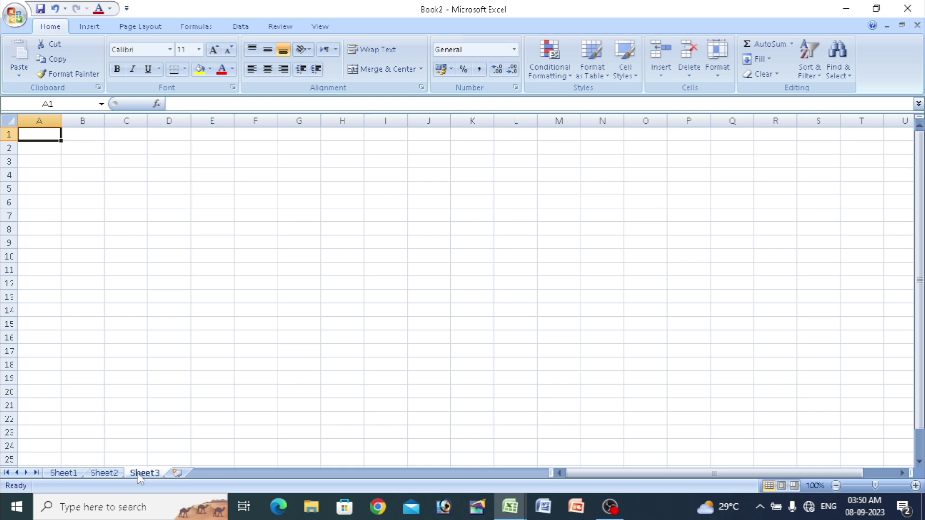
click(63, 474)
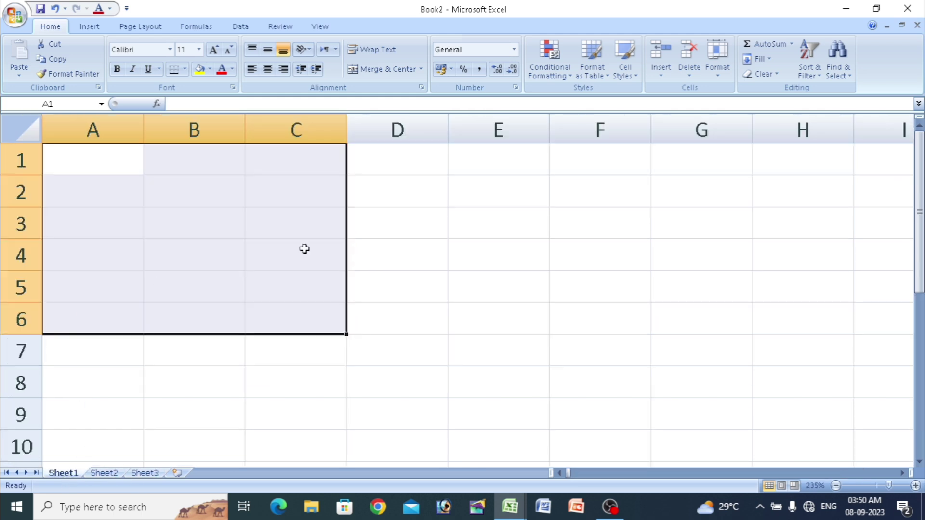
- Highlight the range A1:E8 on Sheet1 to show the cell grid, and deselect it at cell G4
click(378, 234)
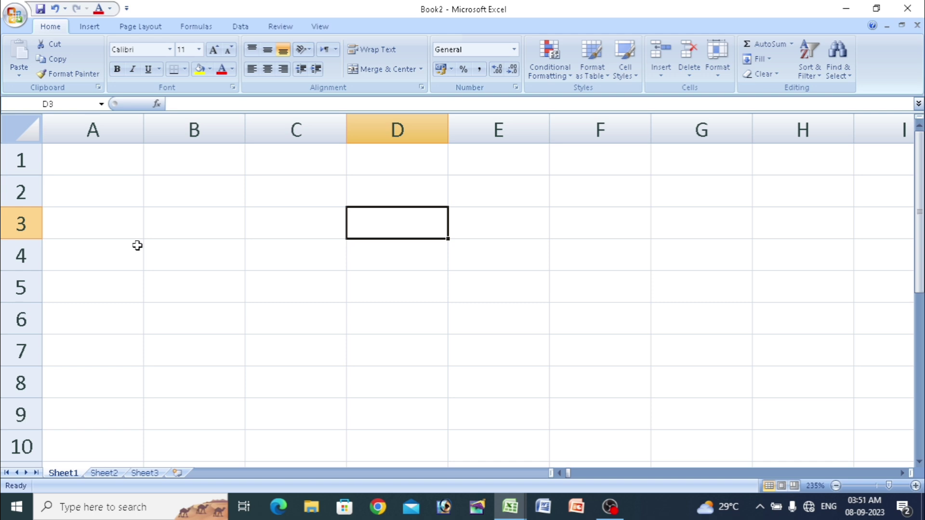
drag(92, 157, 503, 395)
click(689, 262)
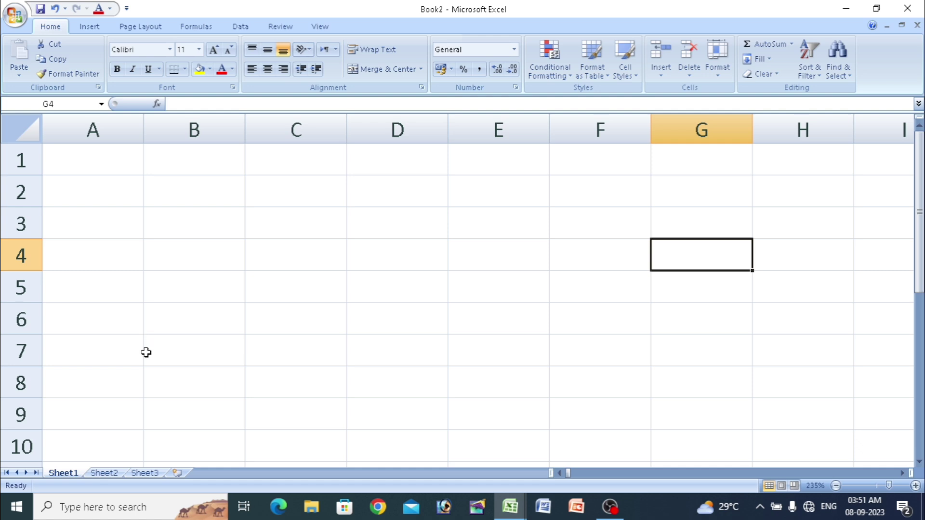
- Insert three new worksheets, Sheet4, Sheet5 and Sheet6, after Sheet3
click(178, 473)
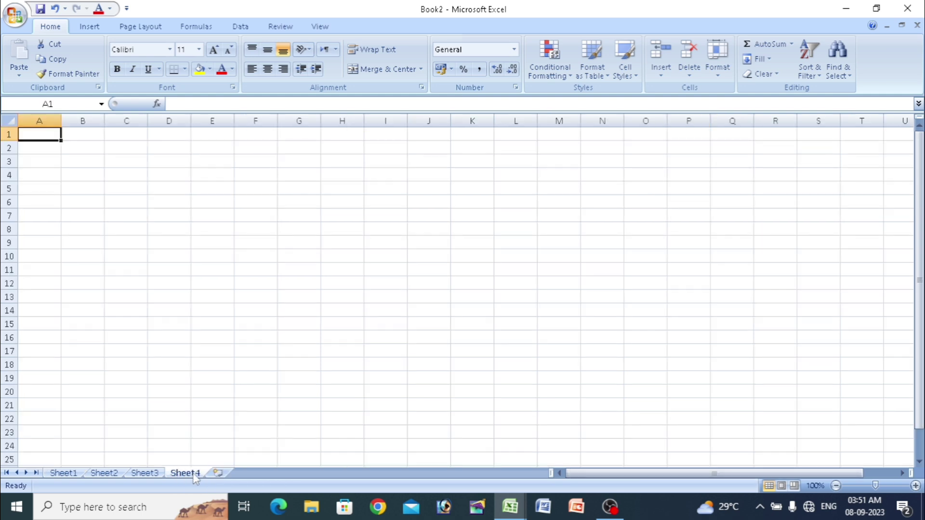
click(217, 474)
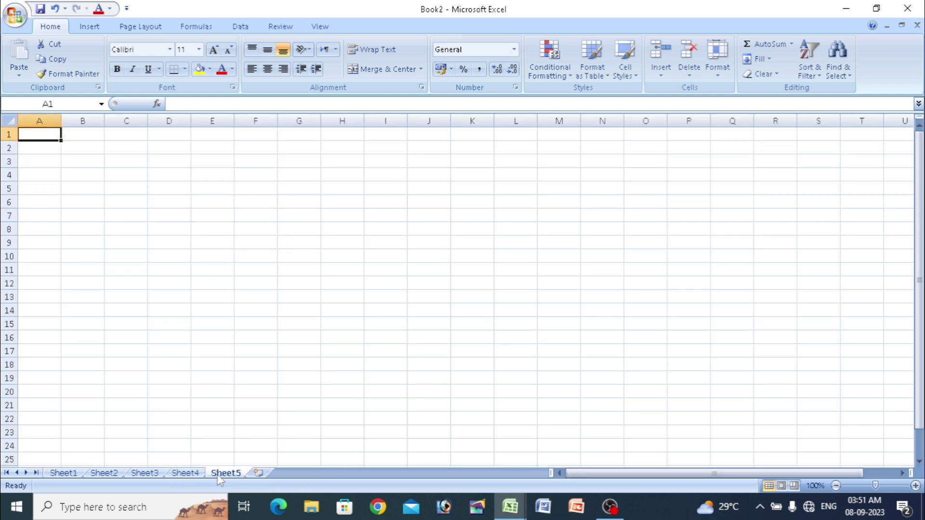
click(260, 474)
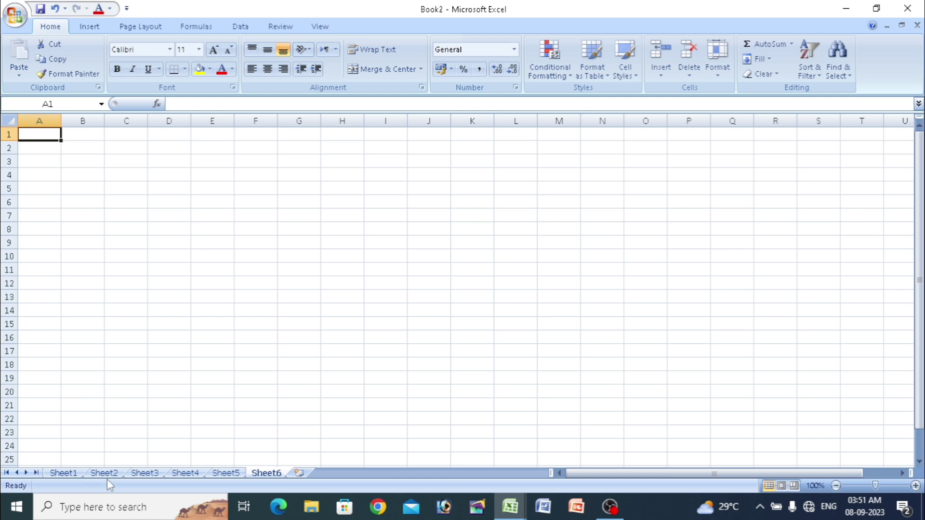
- Open the recent workbook PRACTICE 1 and display its Formula Tab sheet
click(14, 17)
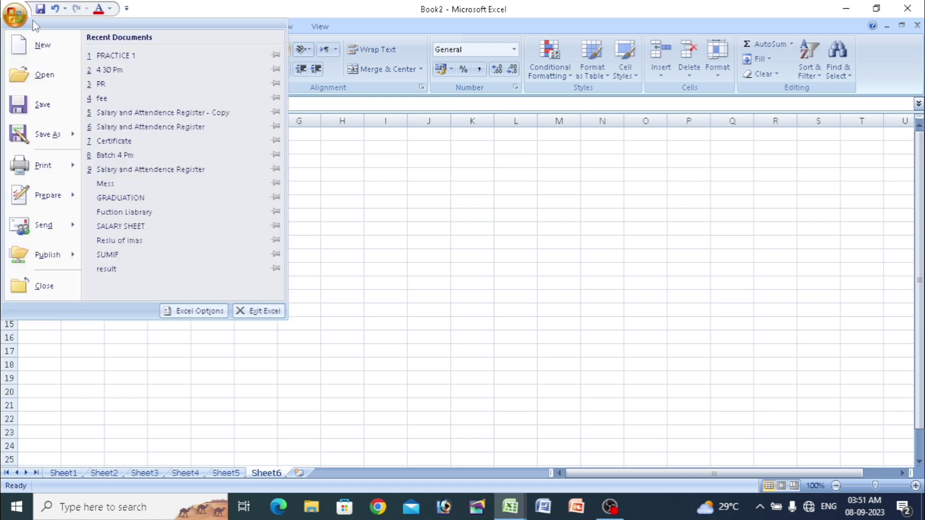
click(126, 56)
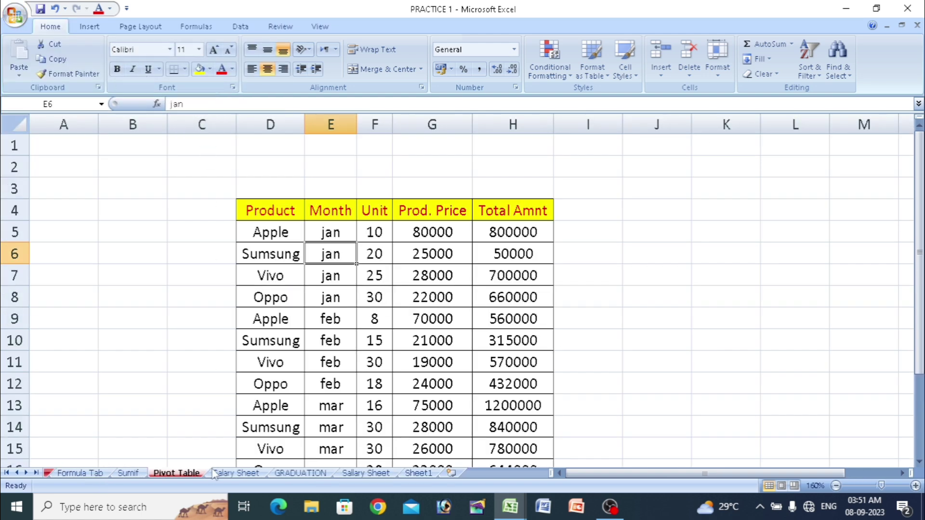
click(89, 475)
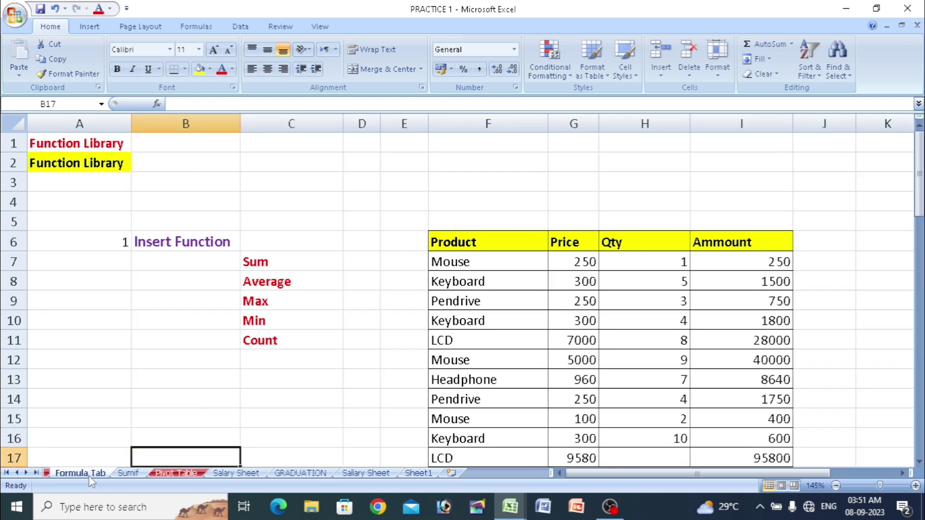
- View the Sumif, Pivot Table, Salary Sheet and GRADUATION sheets, and close the PRACTICE 1 workbook without saving changes
click(128, 473)
click(169, 473)
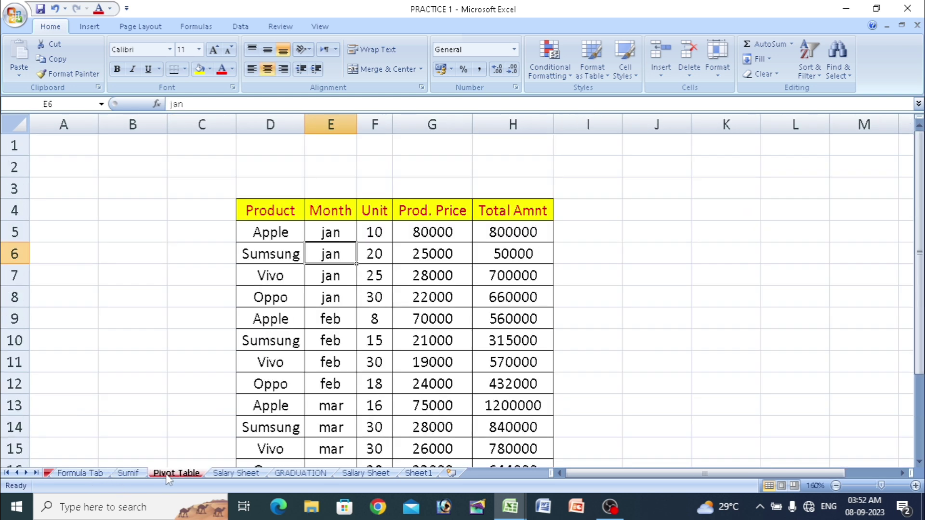
click(236, 473)
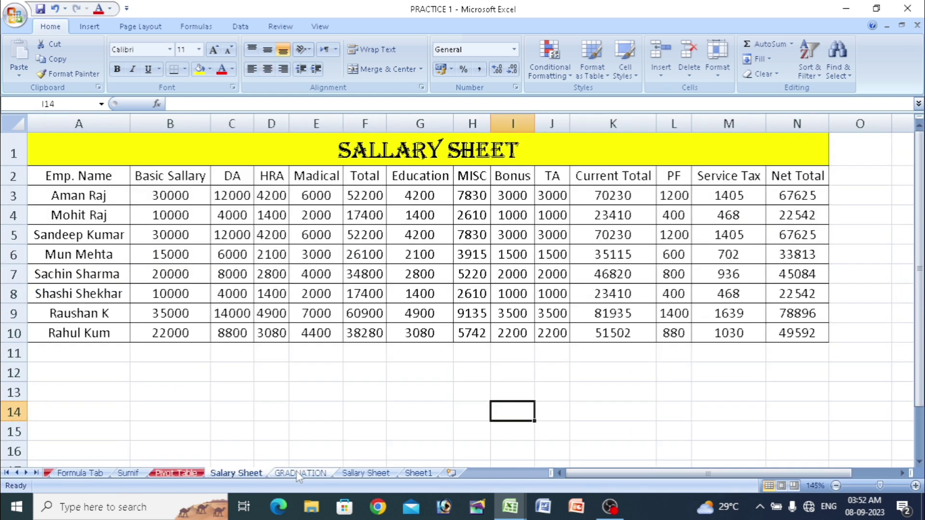
click(299, 473)
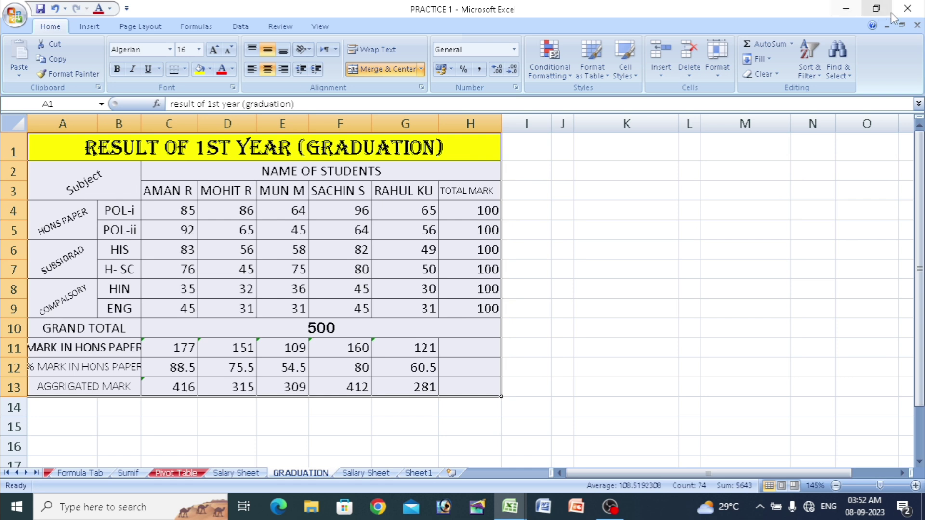
click(907, 17)
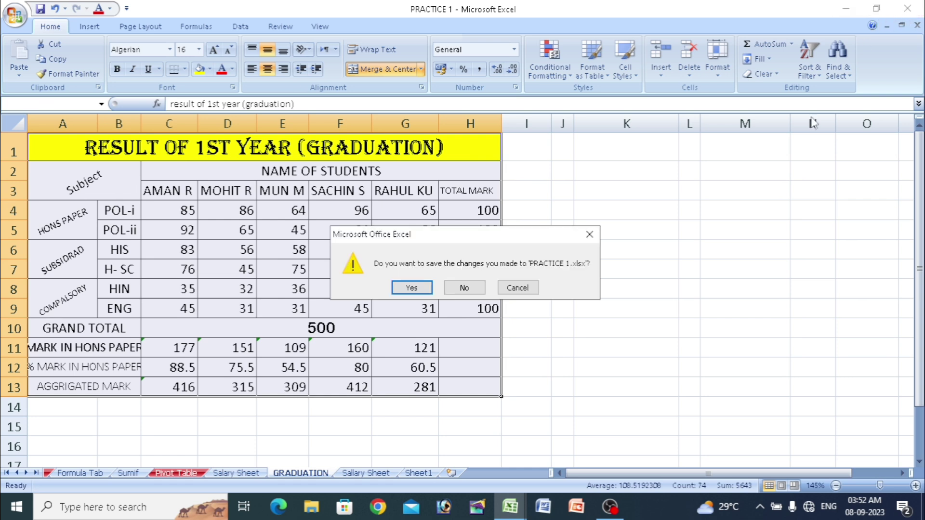
click(458, 289)
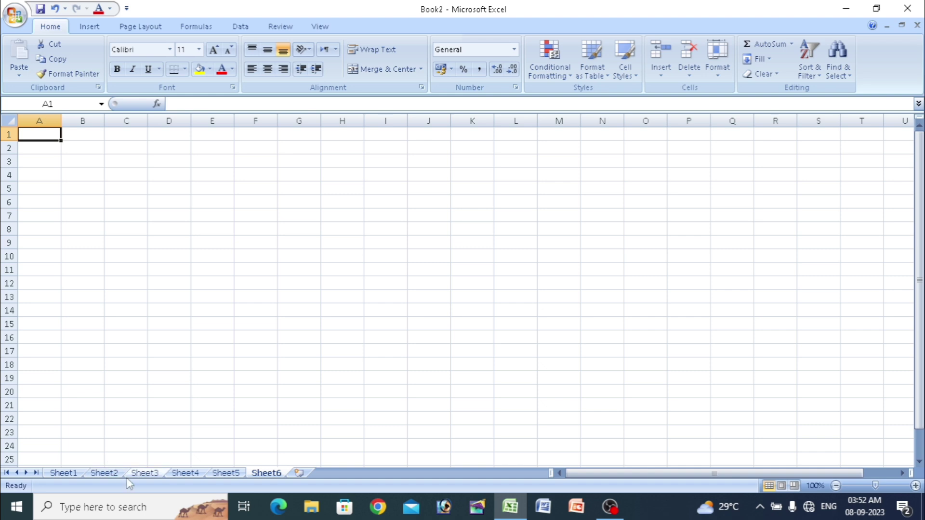
- Rename Sheet1 in Book2 as January
scroll(137, 392, up, 5)
scroll(138, 393, up, 2)
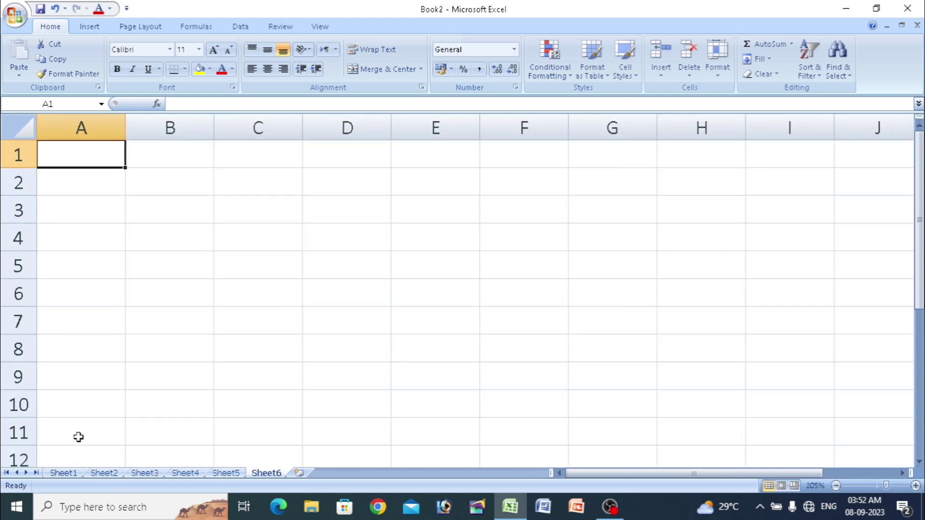
right_click(73, 474)
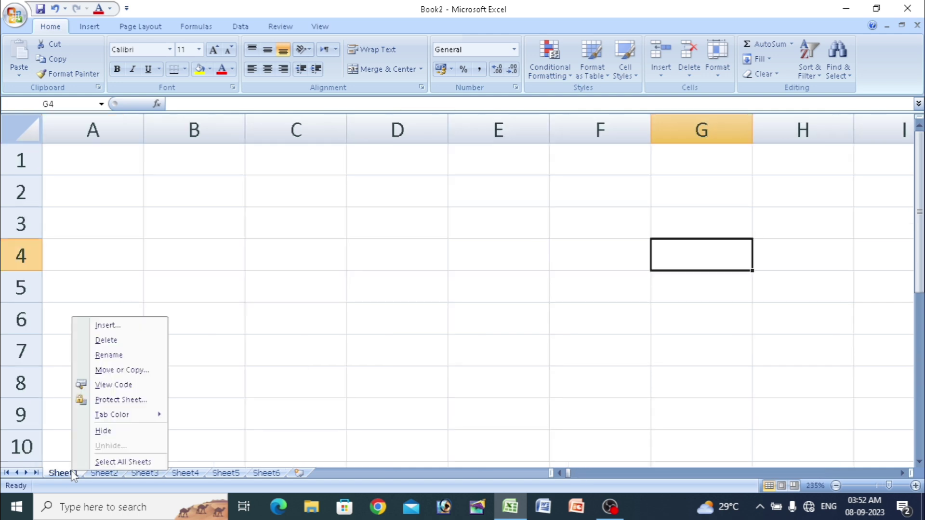
click(118, 361)
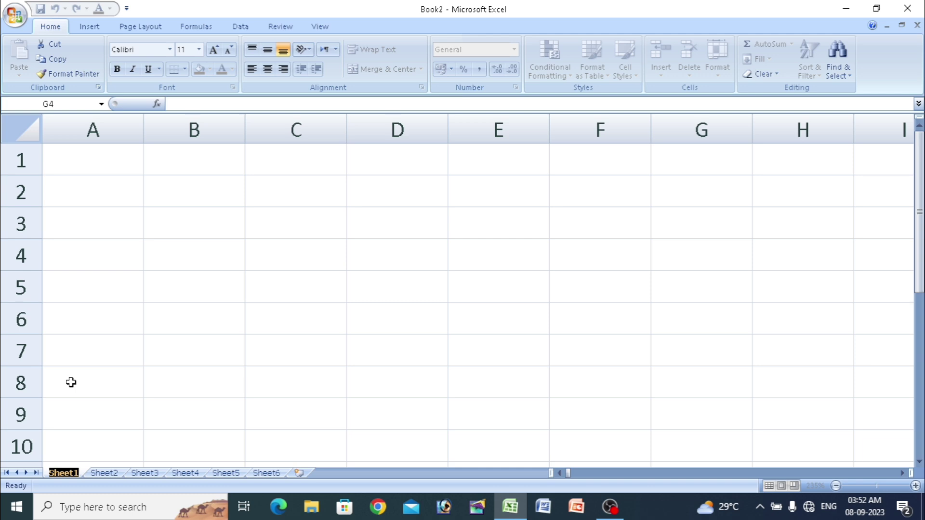
text(January)
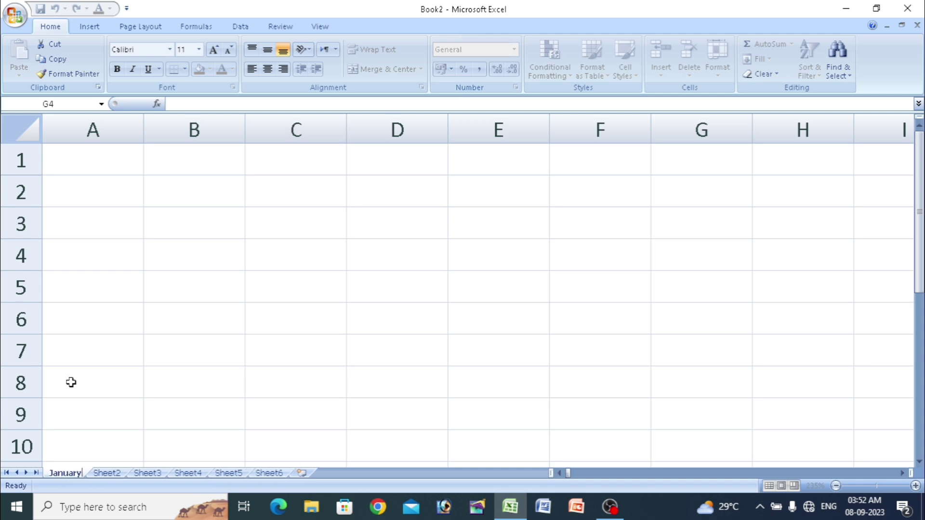
key(Return)
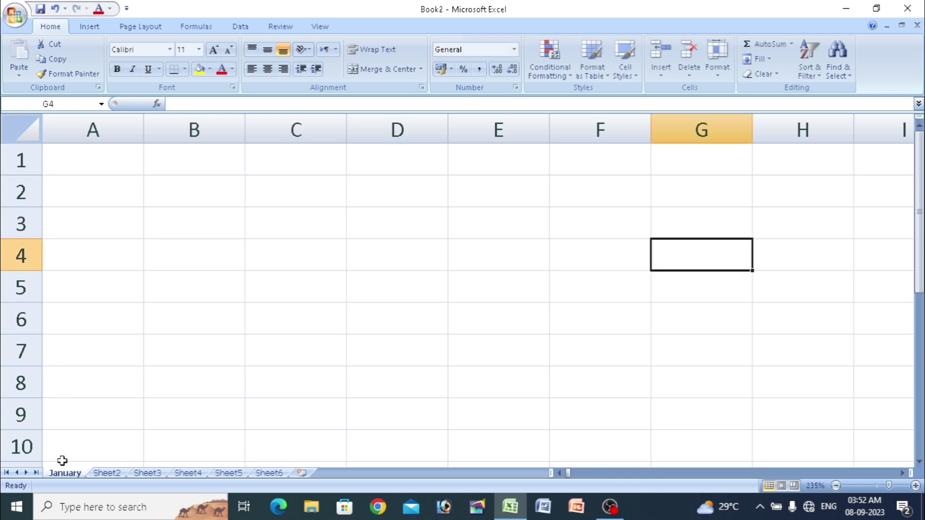
- Rename Sheet2 as Feb
click(108, 473)
right_click(108, 473)
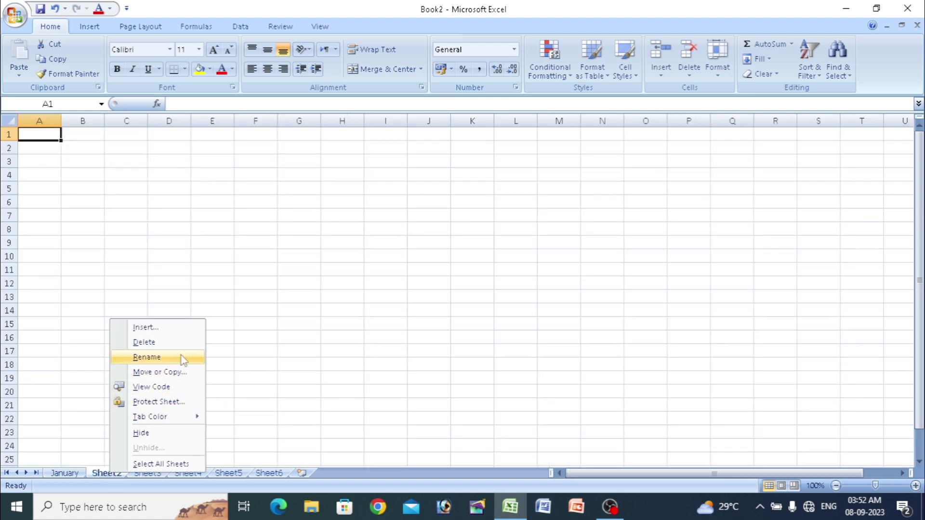
key(Escape)
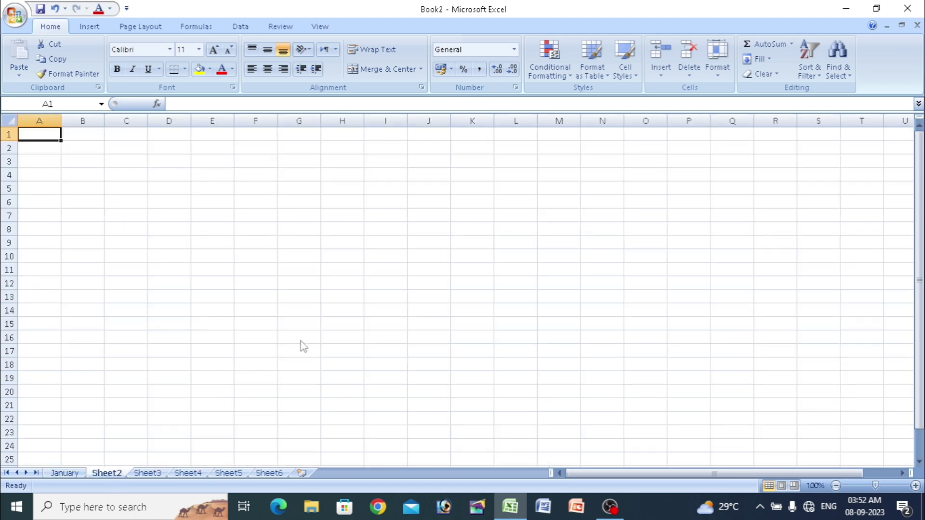
double_click(108, 474)
text(Feb)
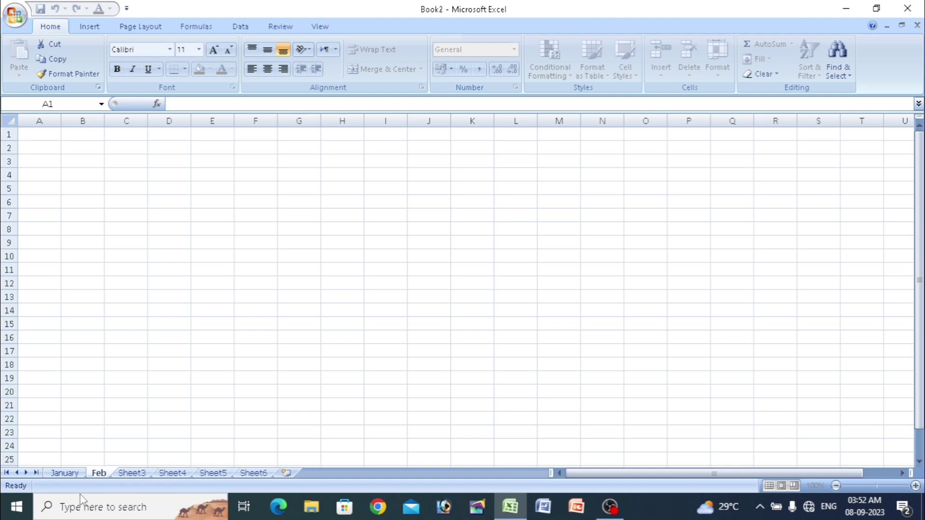
key(Return)
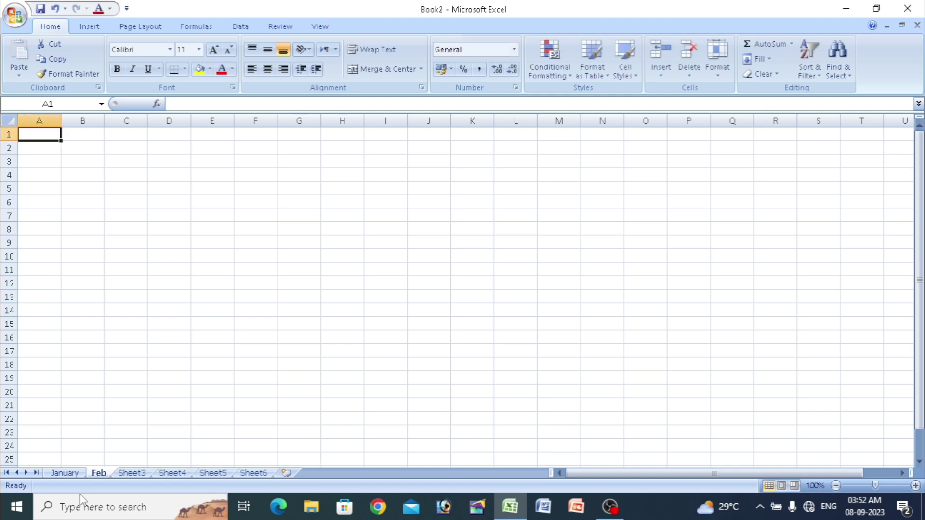
- Rename Sheet3 as Mar
double_click(132, 473)
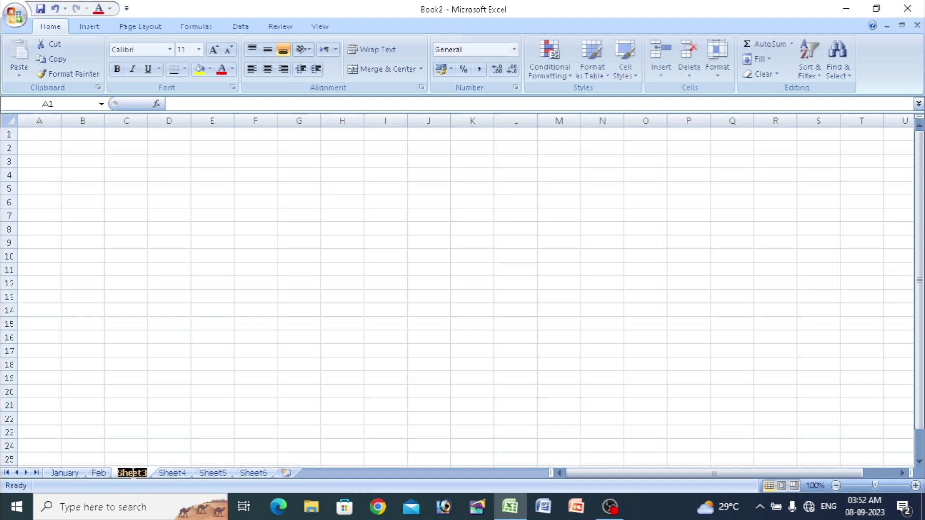
text(Mar)
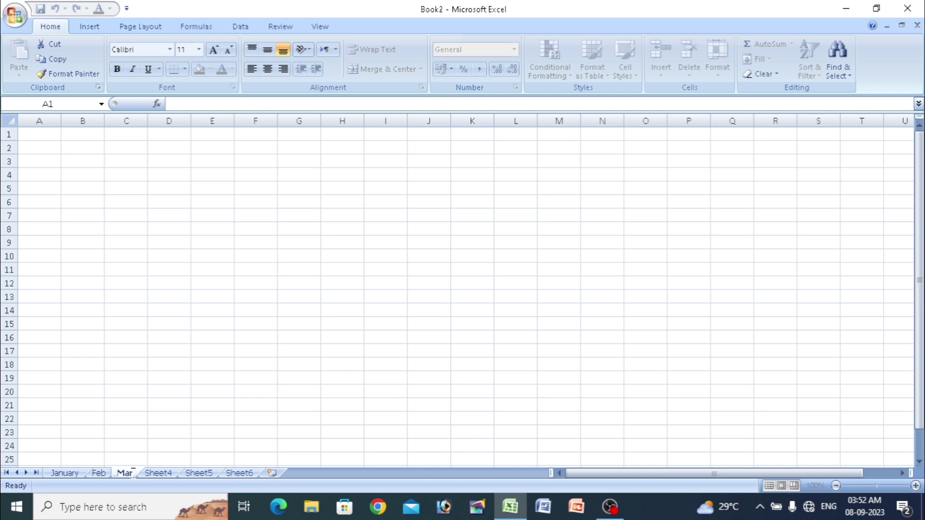
key(Return)
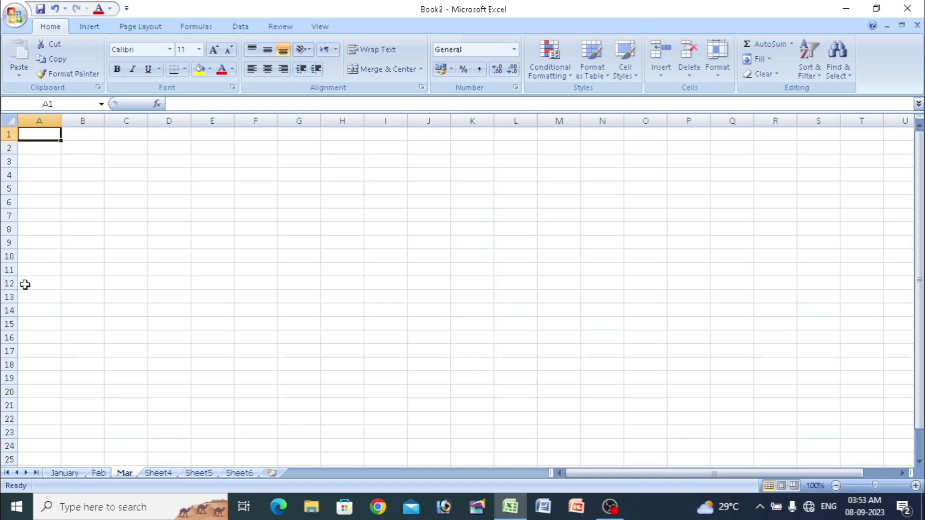
- Reopen the recent workbook PRACTICE 1, view its Formula Tab and Sumif sheets, and close the workbook
click(14, 15)
click(149, 61)
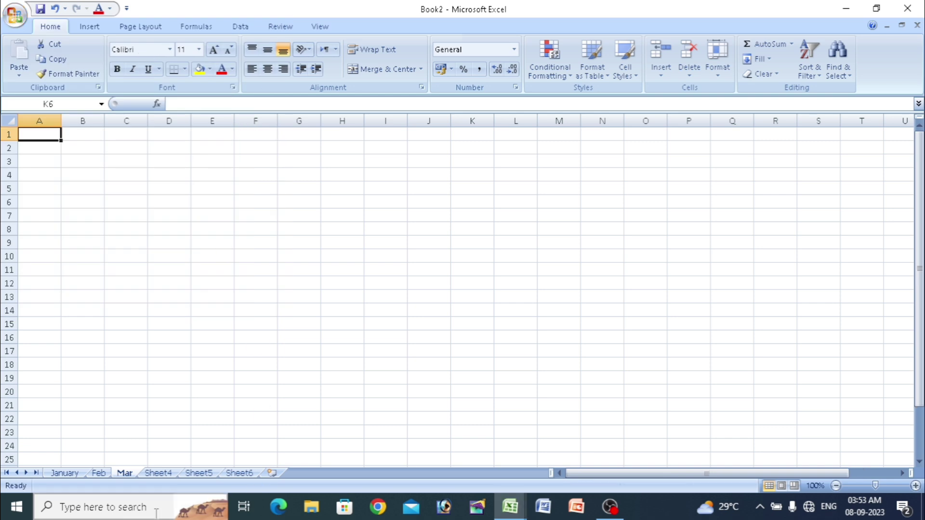
click(70, 474)
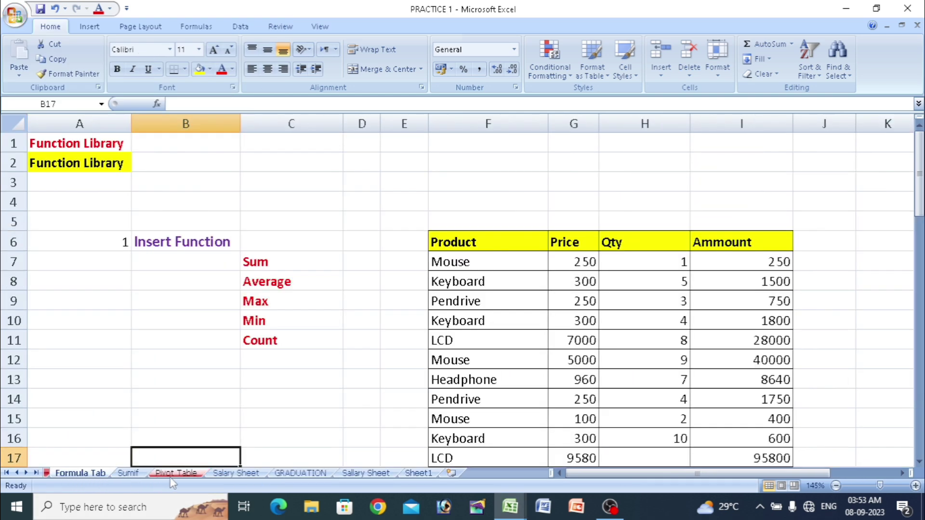
click(127, 473)
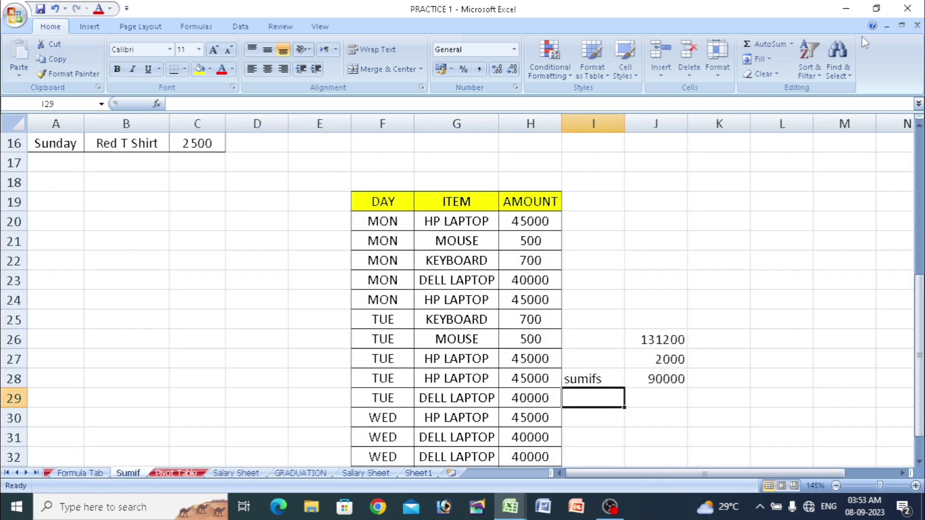
click(907, 9)
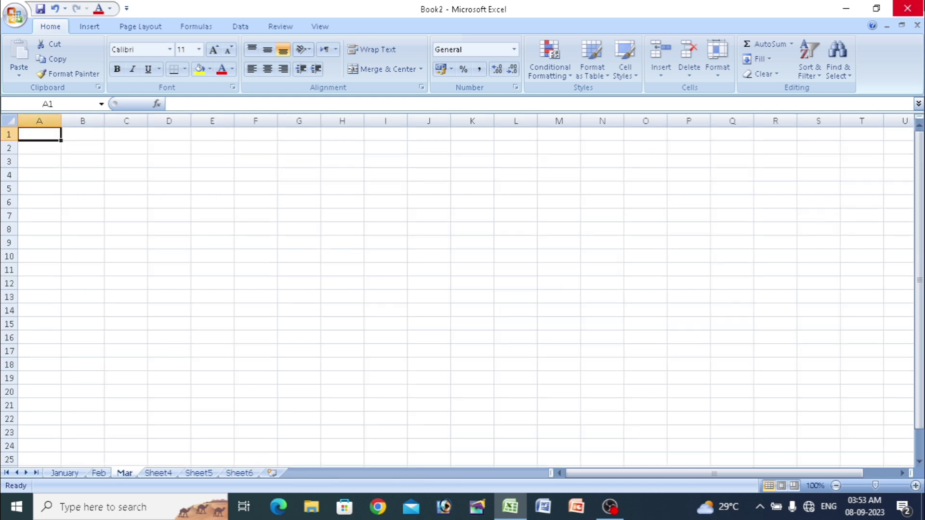
- Set the January sheet's tab color to standard red
right_click(64, 473)
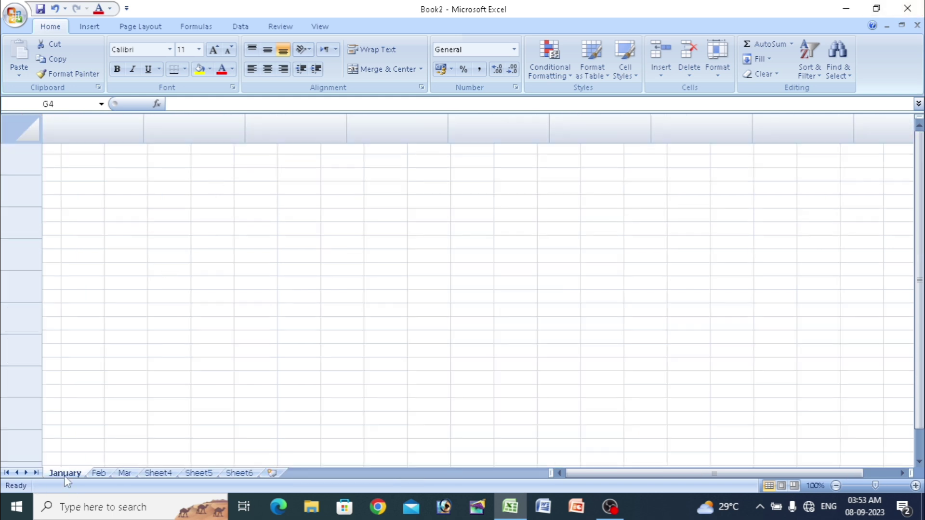
mouse_move(99, 424)
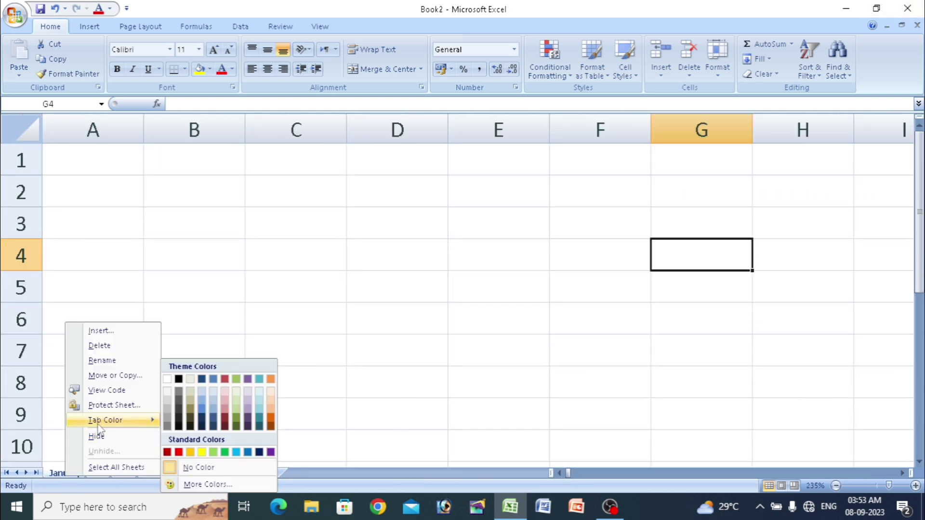
click(179, 453)
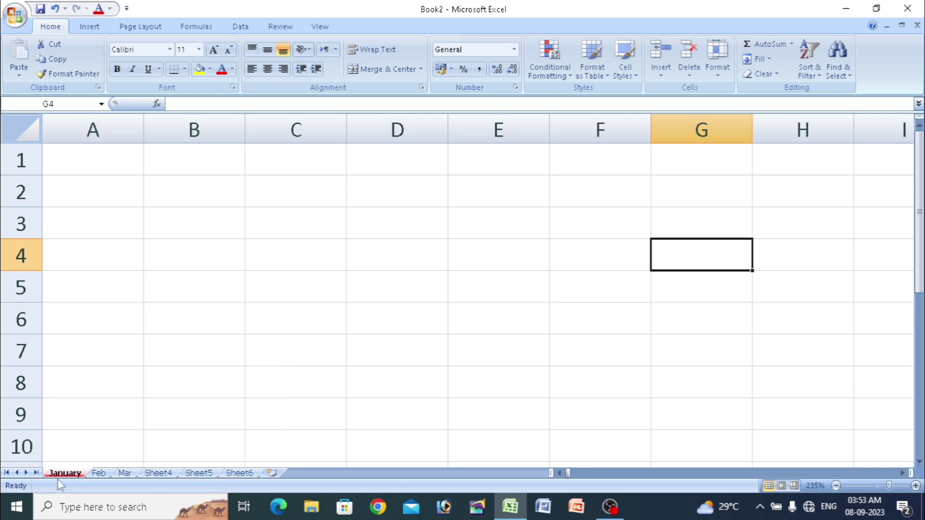
- Set the Feb sheet's tab color to standard green, and display the Mar sheet
click(98, 473)
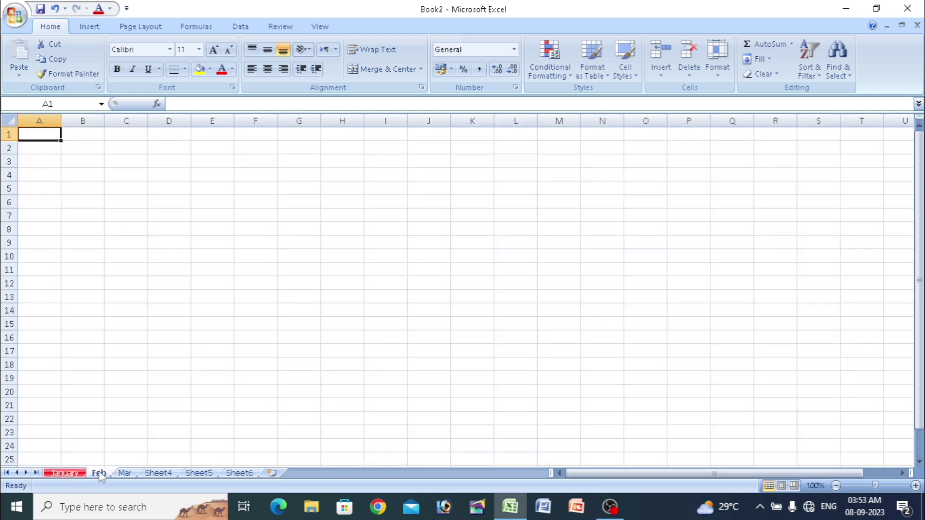
right_click(99, 473)
mouse_move(140, 420)
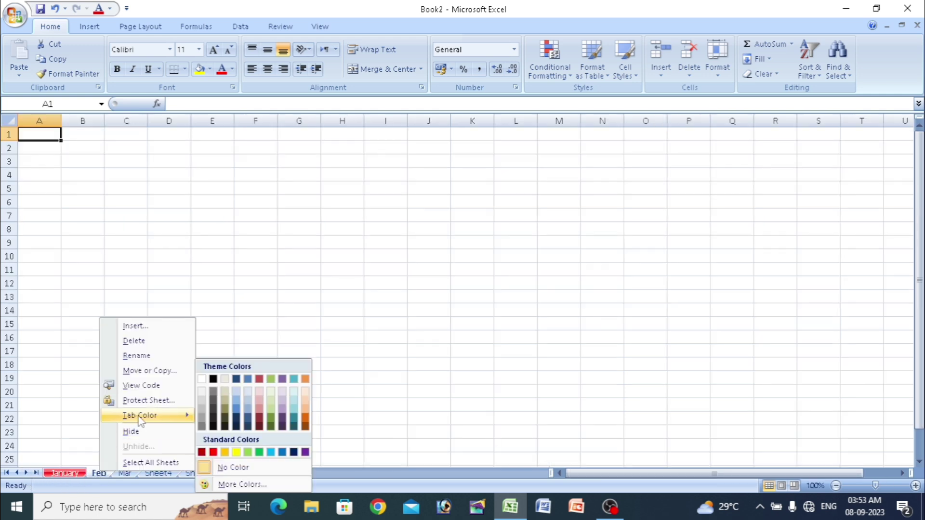
click(260, 452)
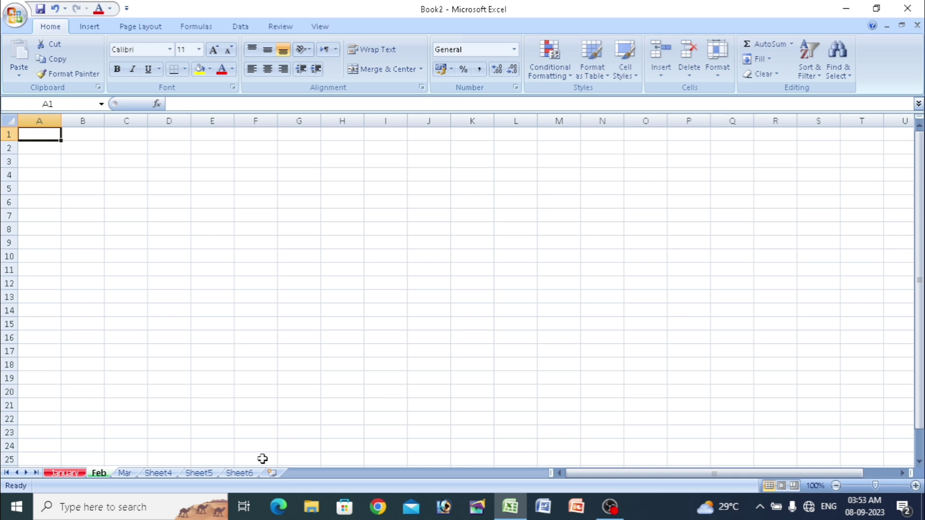
click(127, 473)
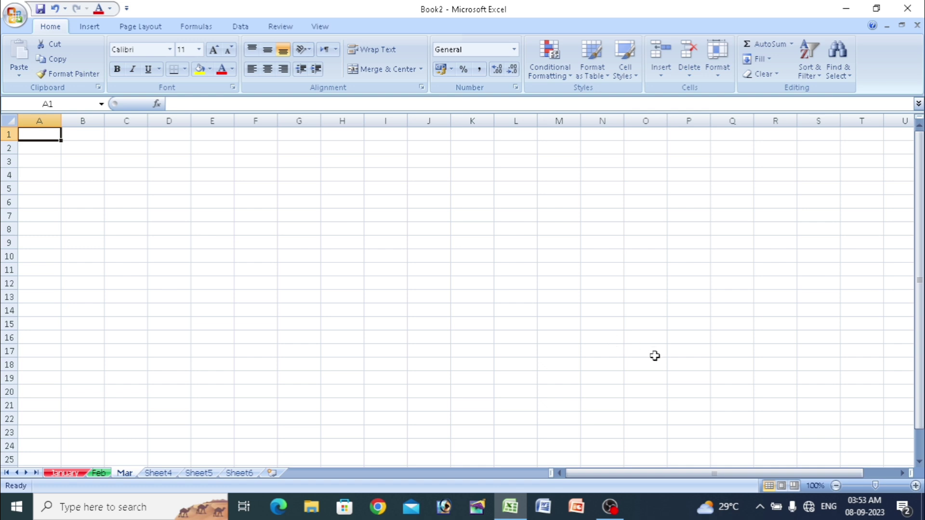
- Open the recent workbook PRACTICE 1 and demonstrate zooming its Pivot Table sheet in and out, ending at 70%
click(15, 18)
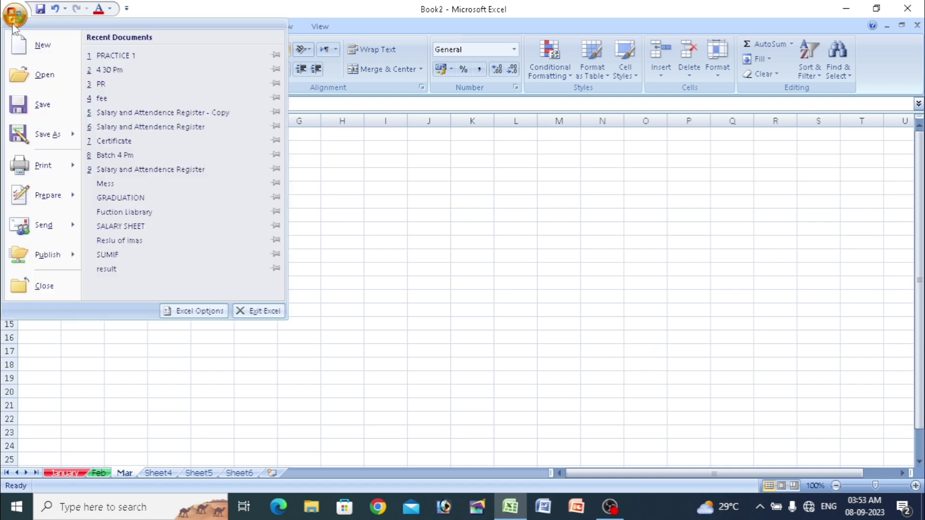
click(110, 56)
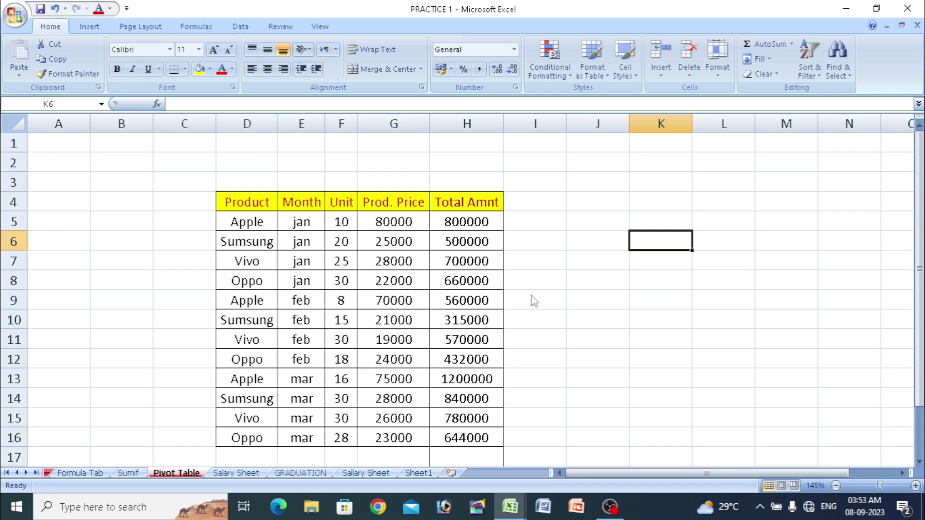
scroll(530, 294, down, 4)
scroll(531, 294, up, 4)
scroll(486, 274, down, 6)
scroll(486, 276, up, 6)
scroll(78, 162, down, 7)
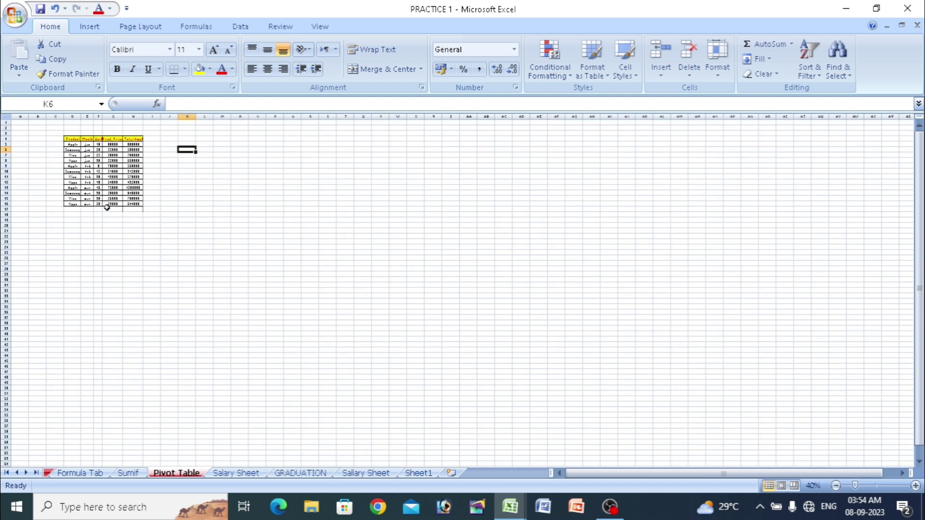
scroll(198, 259, up, 1)
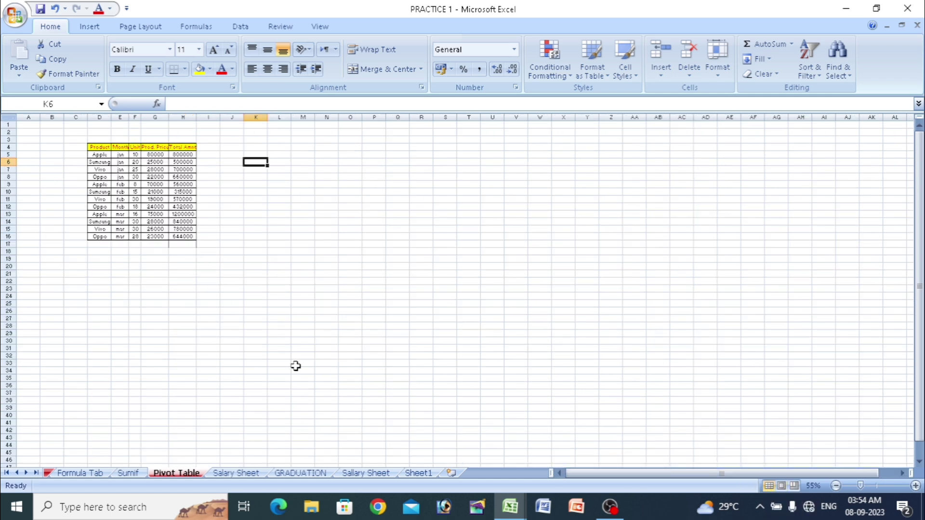
scroll(658, 409, up, 2)
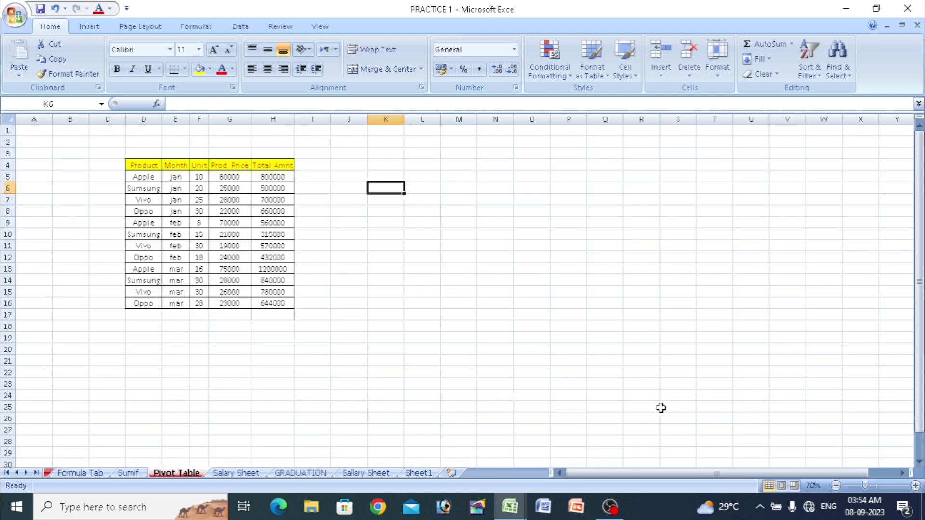
- Show the Pivot Table sheet in Page Layout view and zoom out to 55% to see several pages
click(781, 486)
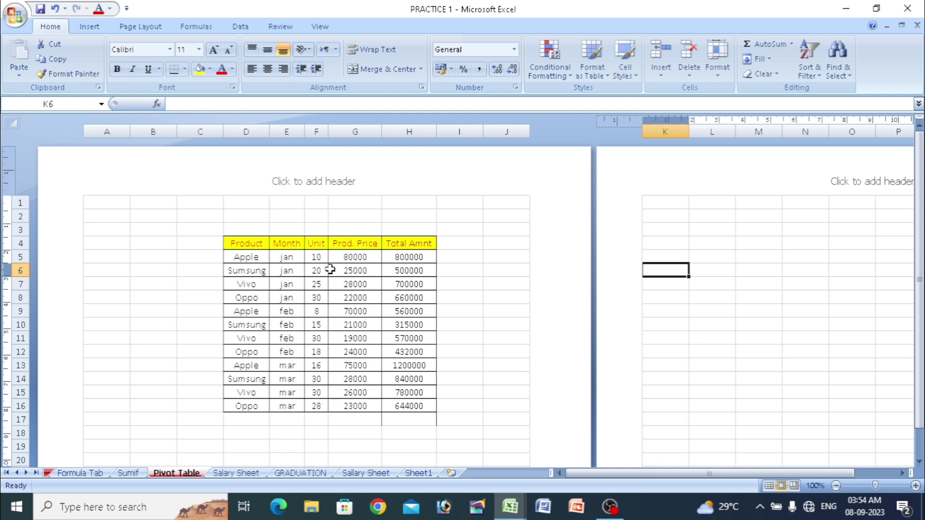
scroll(331, 268, down, 3)
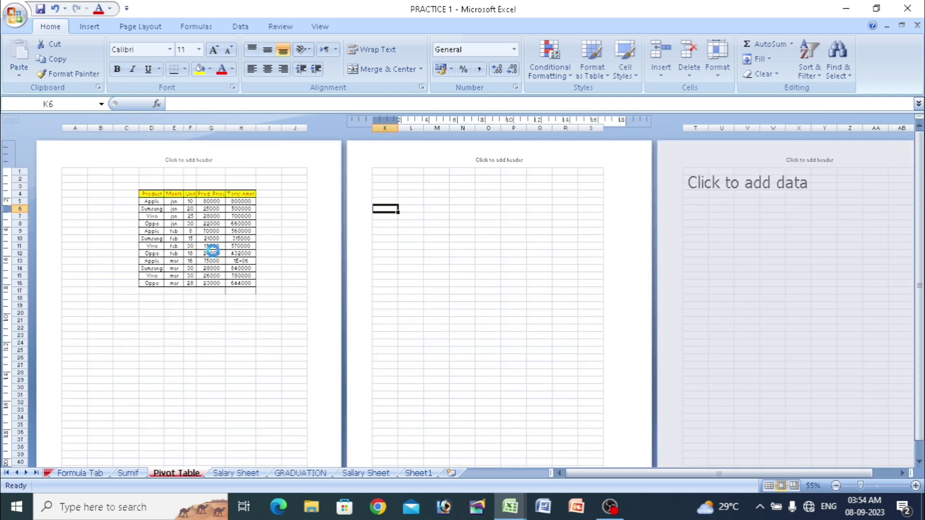
- Zoom the Pivot Table sheet out to 40% in Page Layout view and scroll down to its second row of pages
scroll(212, 250, down, 1)
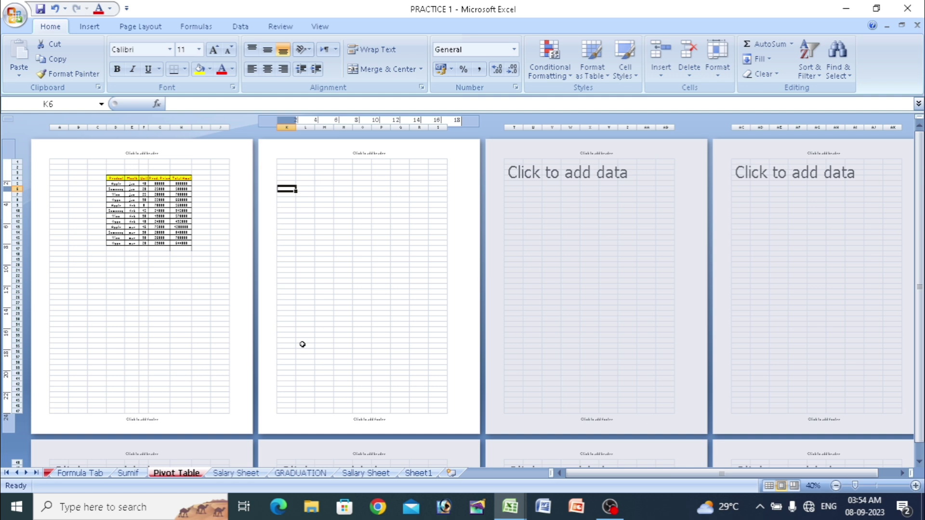
scroll(376, 349, down, 5)
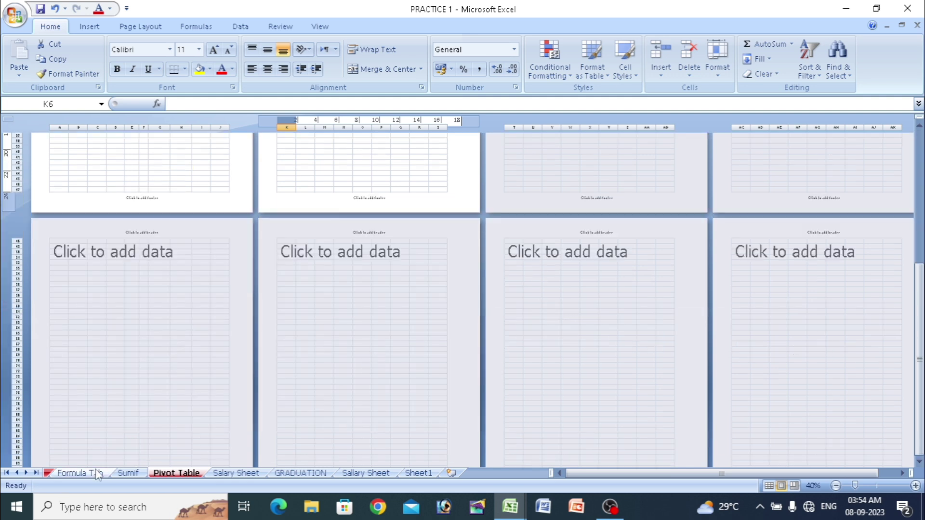
- Display the Formula Tab sheet in Page Layout view at 55%, look through its pages, and return to the first page
click(78, 474)
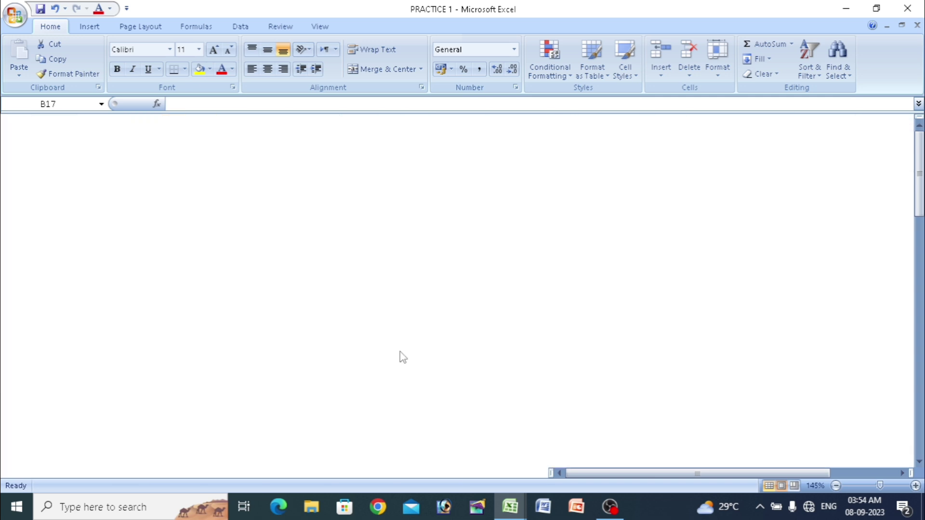
scroll(295, 317, down, 7)
scroll(294, 316, down, 3)
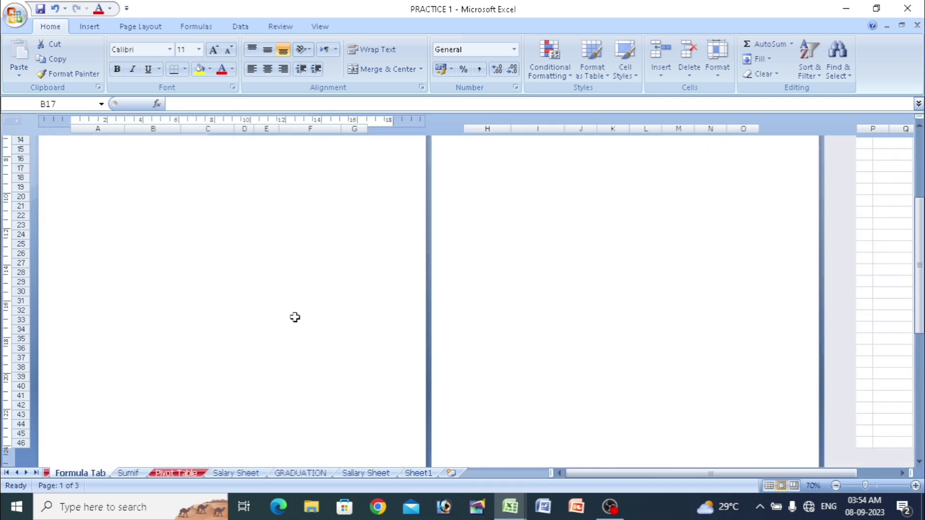
scroll(272, 336, up, 3)
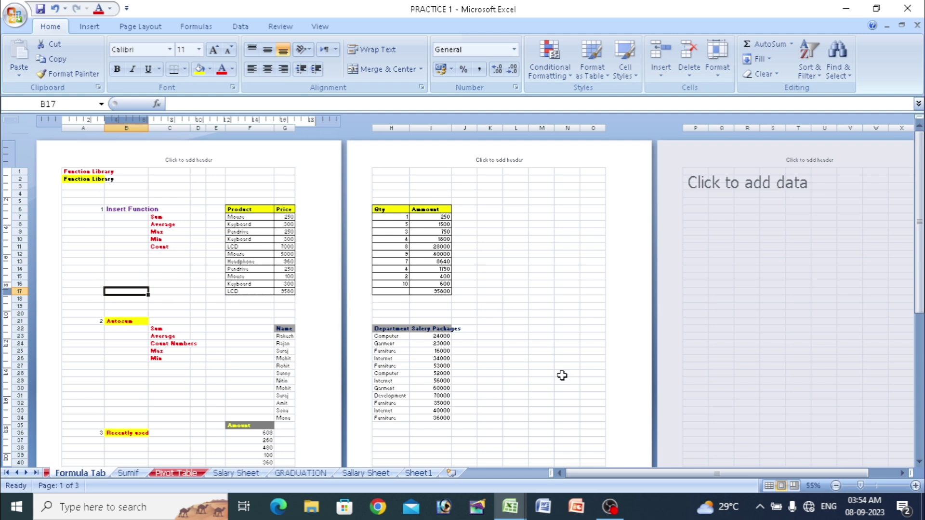
scroll(574, 364, down, 10)
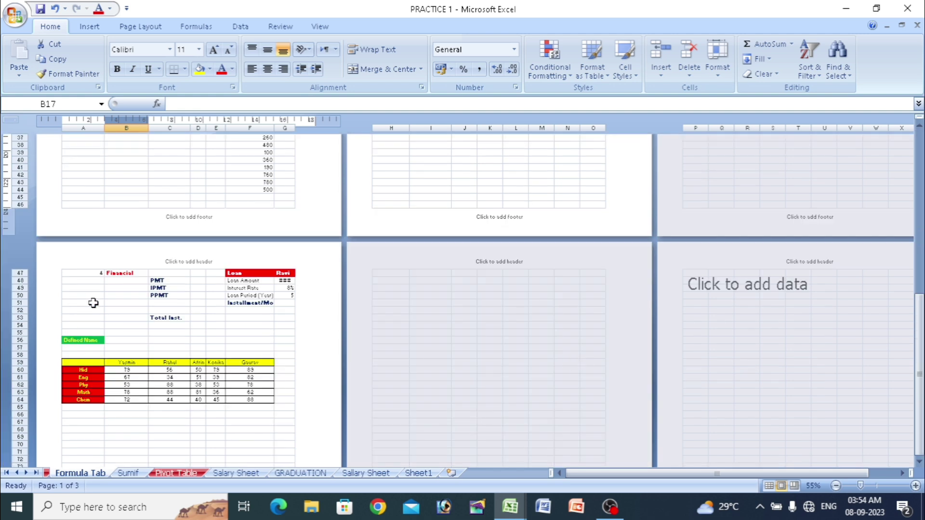
scroll(171, 384, up, 5)
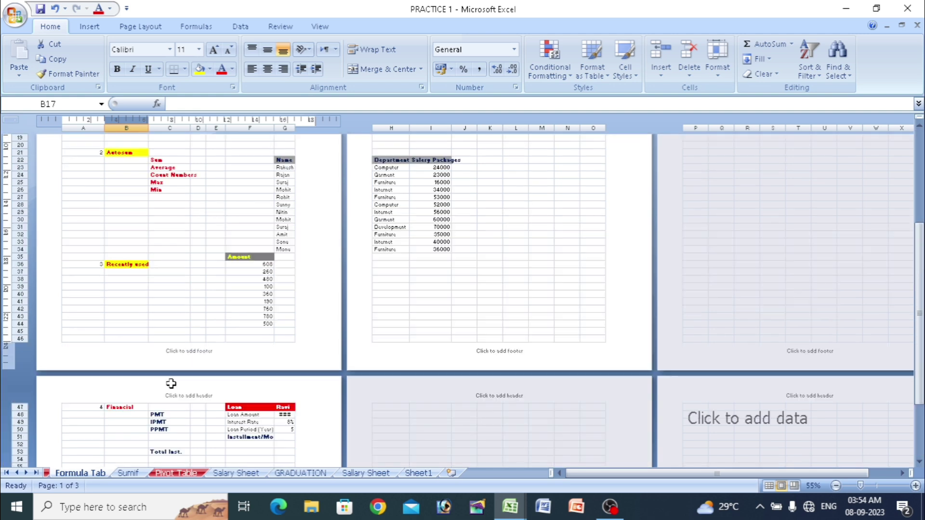
scroll(171, 383, up, 4)
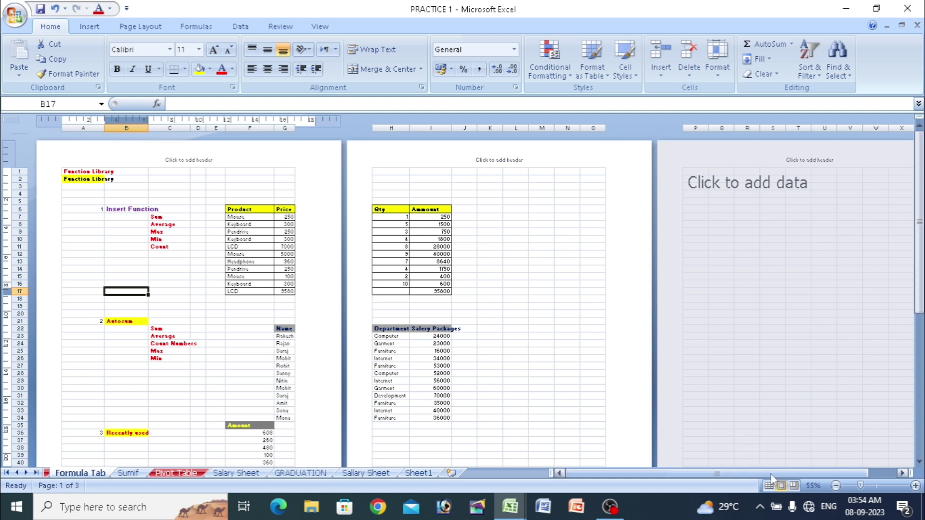
- Return the Formula Tab sheet to Normal view and zoom it out to 90%
click(769, 486)
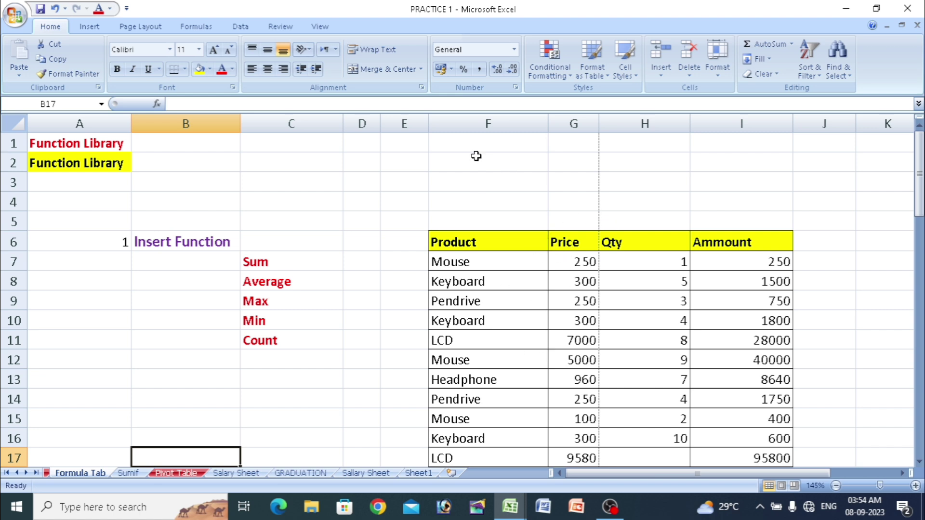
click(836, 486)
click(836, 486)
click(836, 486)
click(837, 486)
click(836, 486)
click(837, 486)
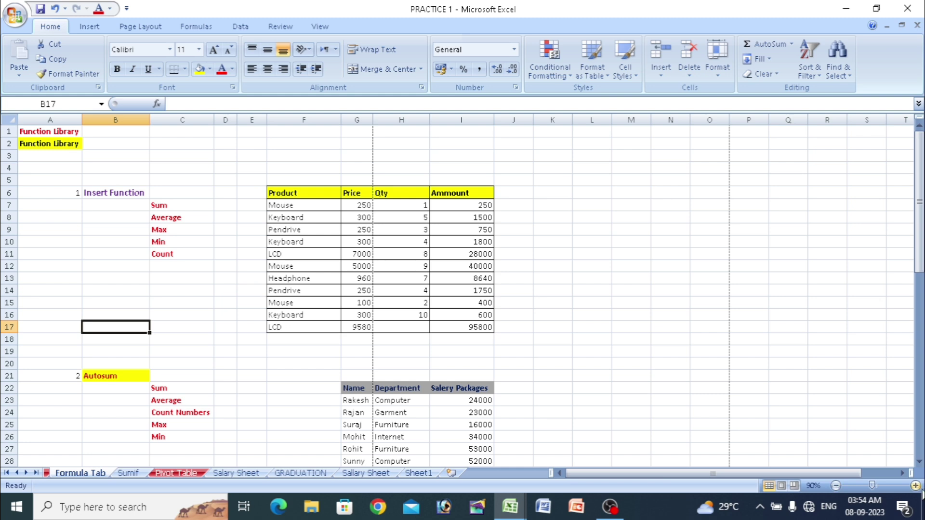
- Demonstrate zooming the Formula Tab sheet in to 150% and out to 86%, returning to row 1
drag(872, 485, 878, 487)
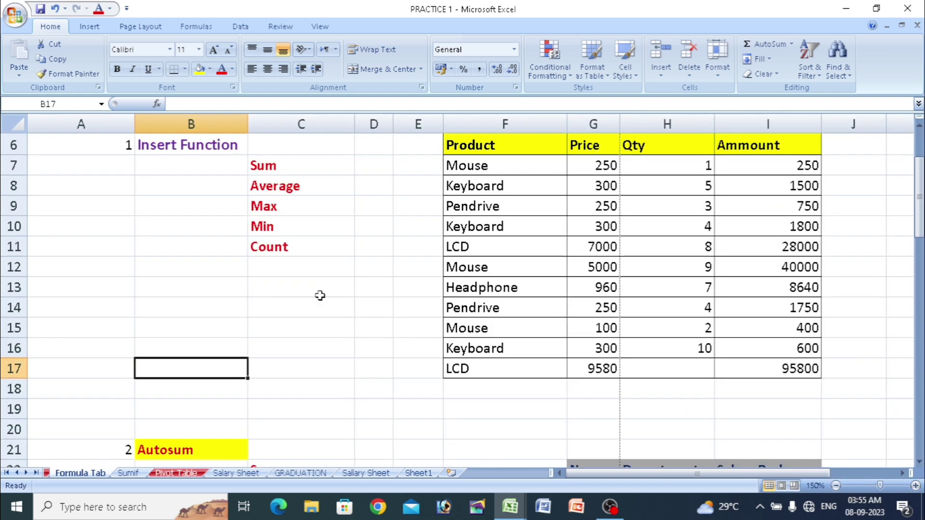
scroll(345, 306, up, 2)
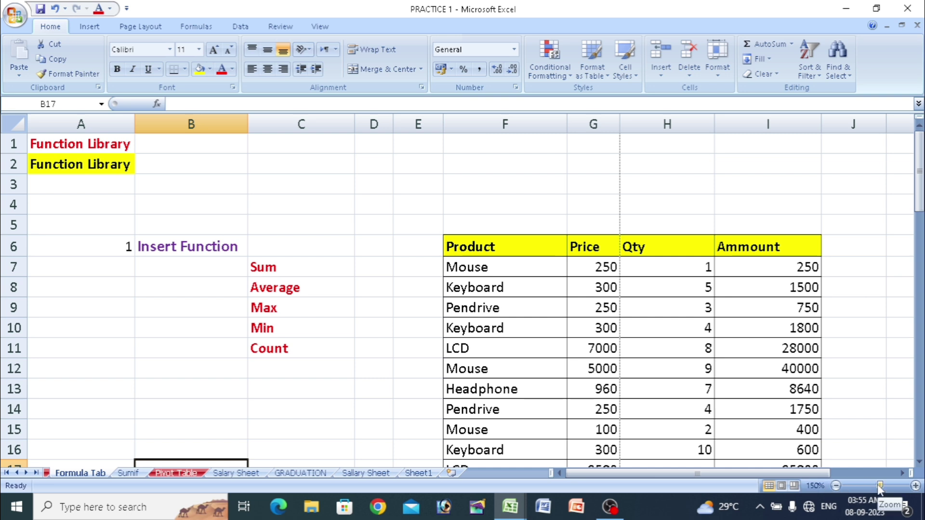
mouse_move(879, 485)
mouse_down()
mouse_move(915, 486)
mouse_move(837, 486)
mouse_move(871, 489)
mouse_up()
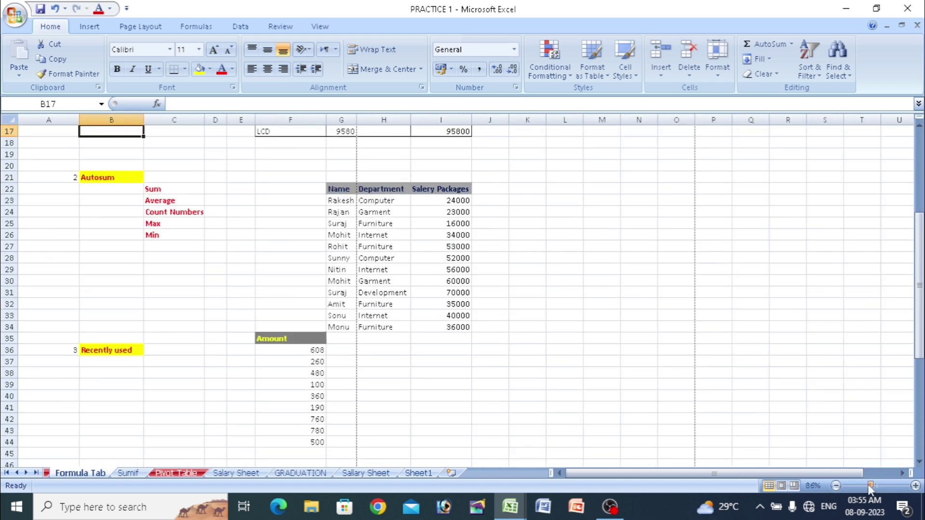
scroll(427, 446, up, 6)
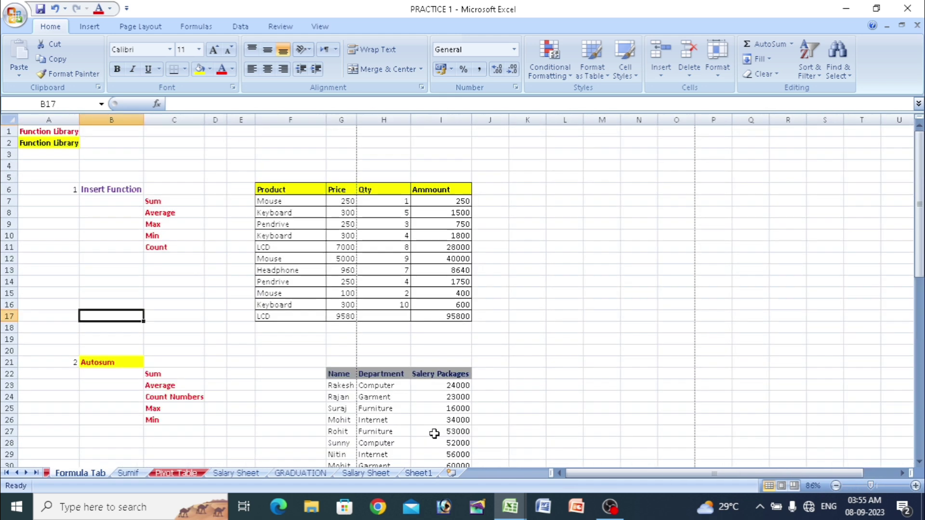
- Demonstrate the zoom limits on the Formula Tab sheet by zooming to 400%, down to 10%, and back to 400%
scroll(371, 440, up, 7)
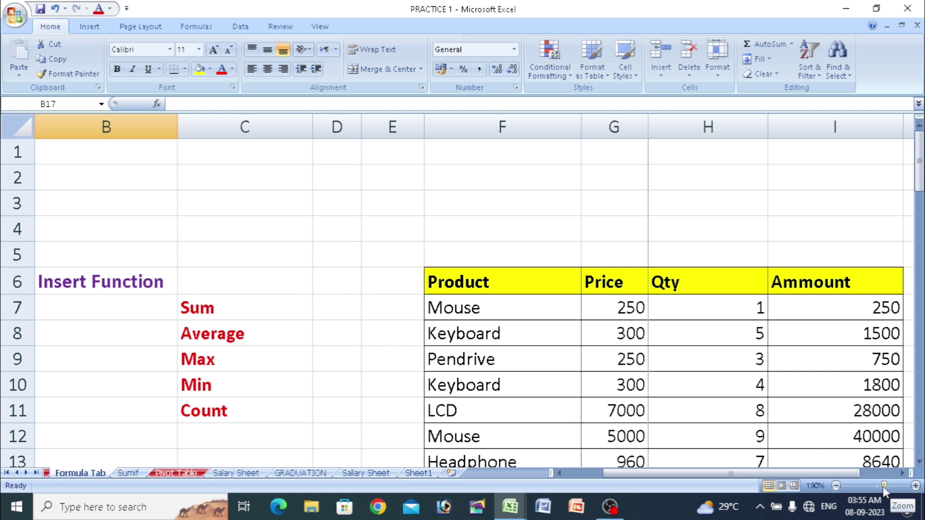
drag(883, 485, 912, 488)
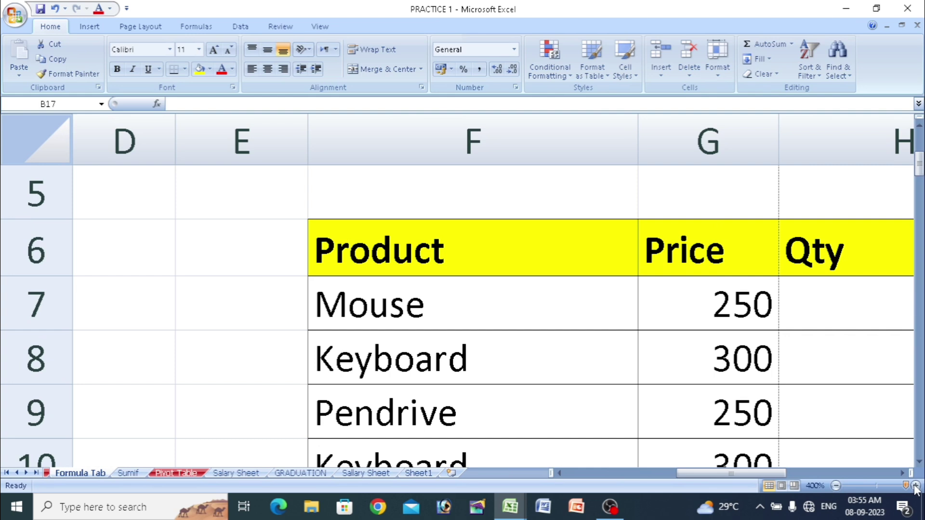
drag(915, 487, 837, 489)
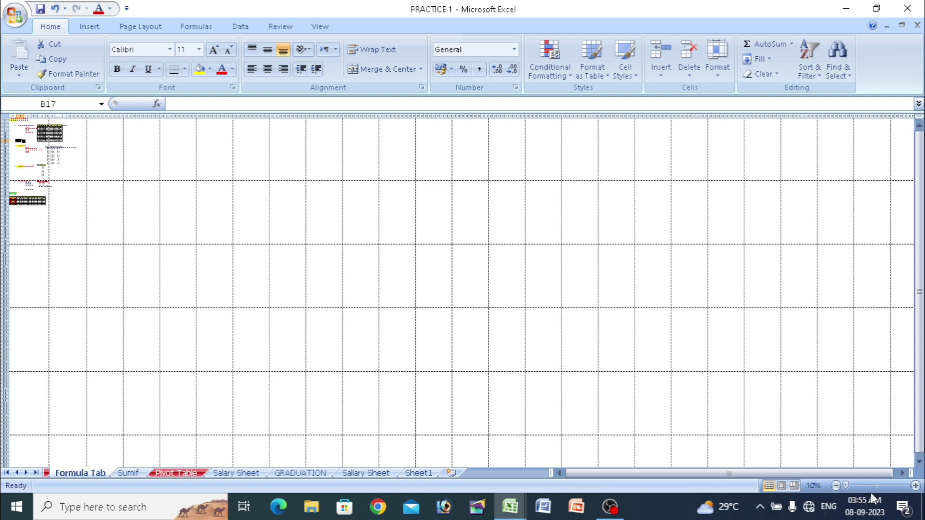
drag(846, 489, 905, 487)
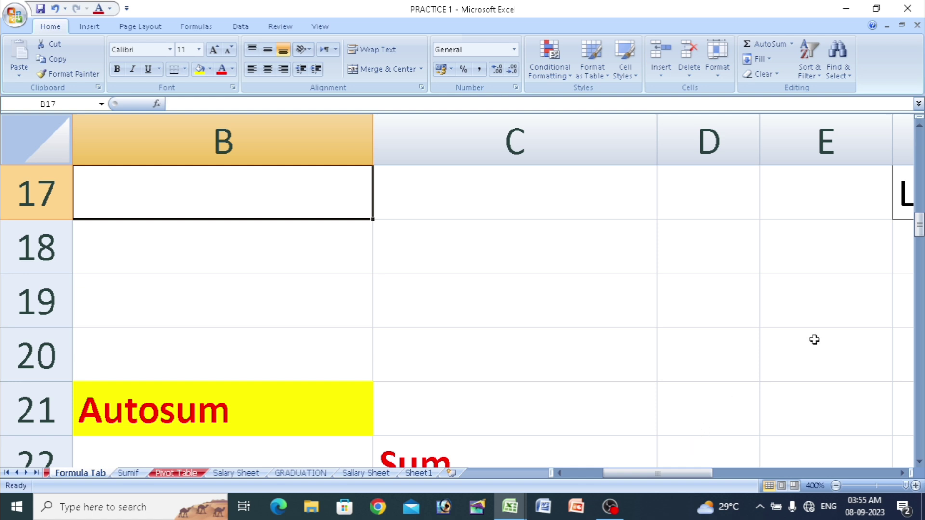
- Scroll down to the Autosum function list in column C and zoom the sheet out to 280%
drag(920, 231, 920, 252)
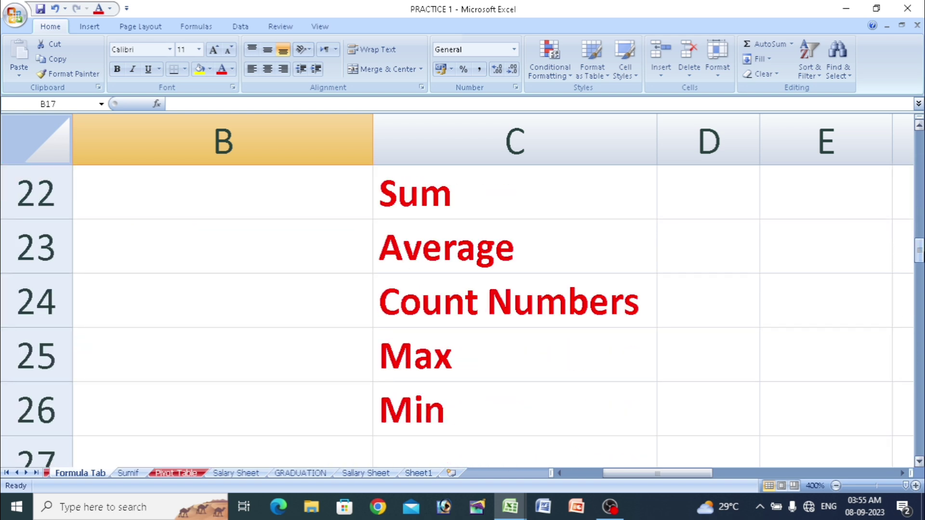
ctrl+scroll(857, 262, down, 7)
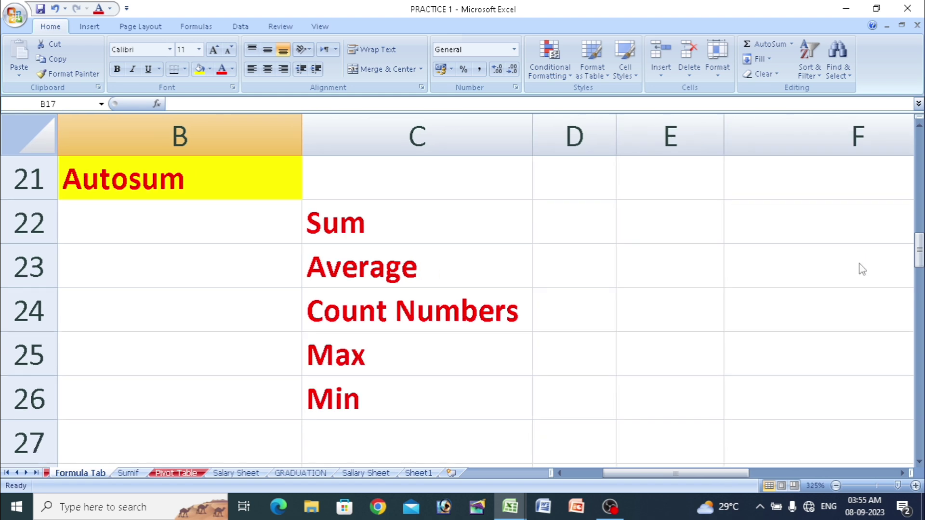
ctrl+scroll(872, 278, down, 1)
- Demonstrate vertical scrolling by moving the Formula Tab sheet up to row 1
mouse_move(918, 247)
mouse_down()
mouse_move(917, 195)
mouse_move(915, 241)
mouse_up()
click(919, 127)
click(919, 128)
click(920, 127)
click(919, 127)
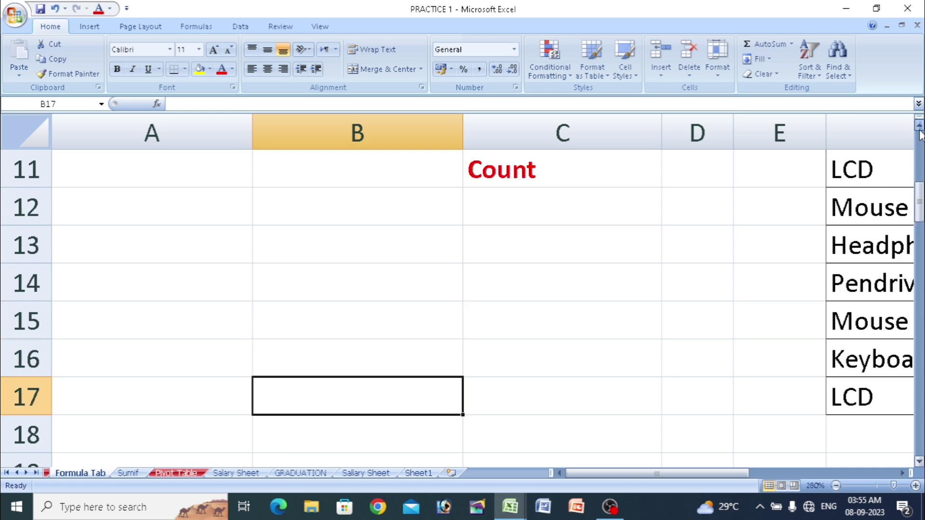
click(919, 127)
click(920, 127)
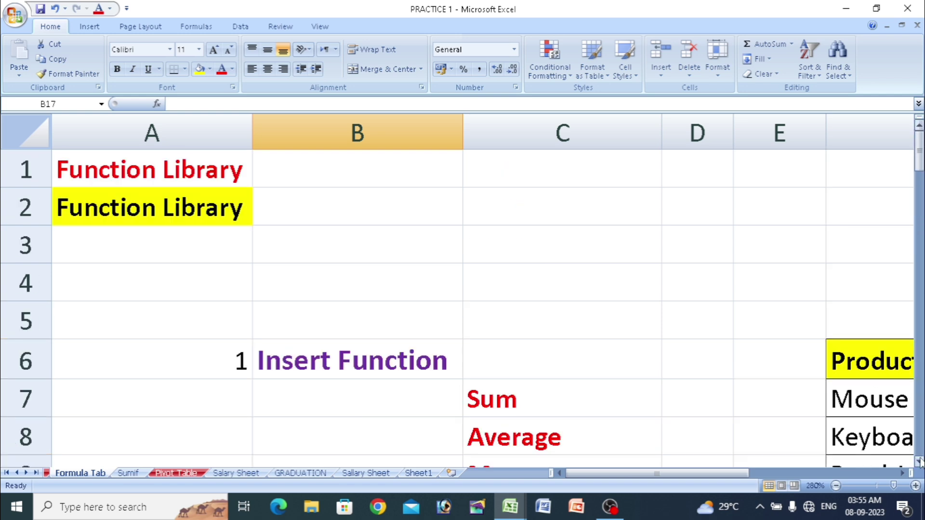
- Scroll the Formula Tab sheet down row by row, and back up until row 4 is the first visible row
click(920, 461)
click(920, 461)
click(919, 461)
click(920, 461)
click(919, 461)
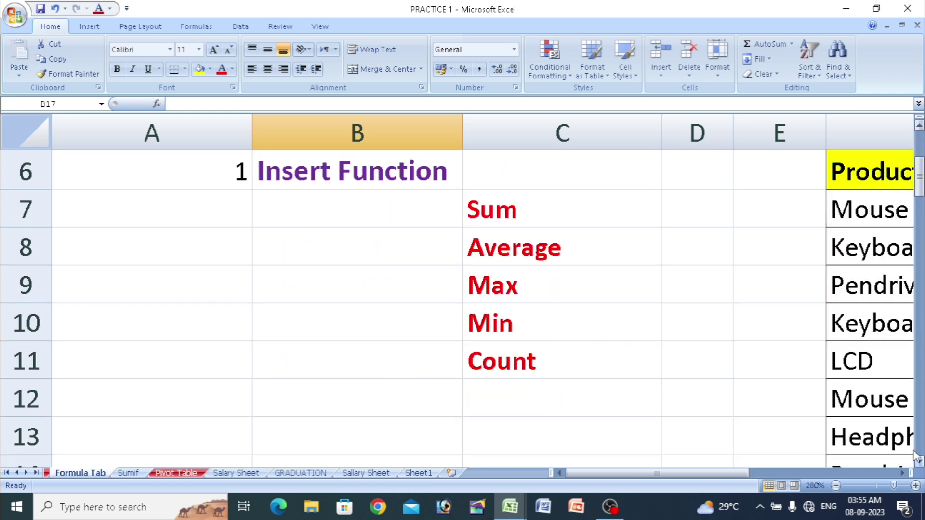
click(920, 126)
click(919, 126)
- Demonstrate horizontal scrolling by moving right, back to column A, and right again until column G comes first
drag(625, 478, 667, 486)
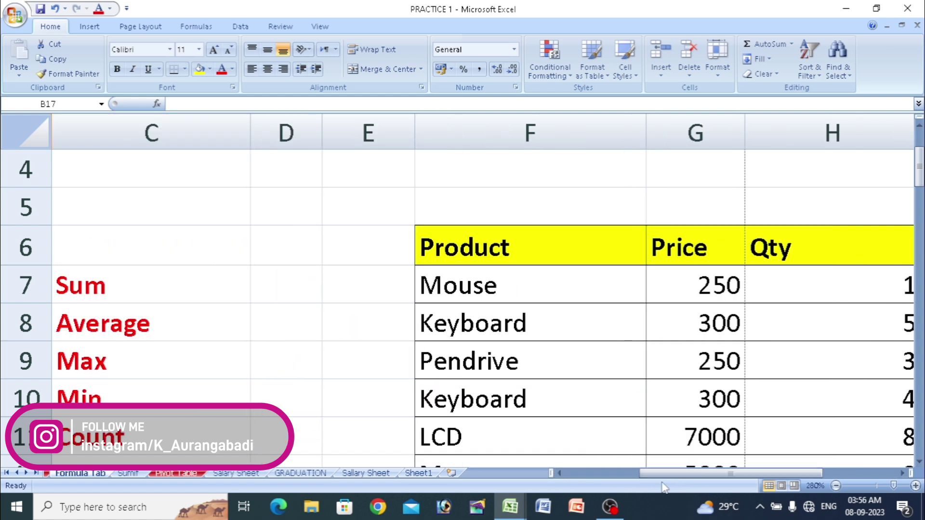
click(561, 476)
click(560, 475)
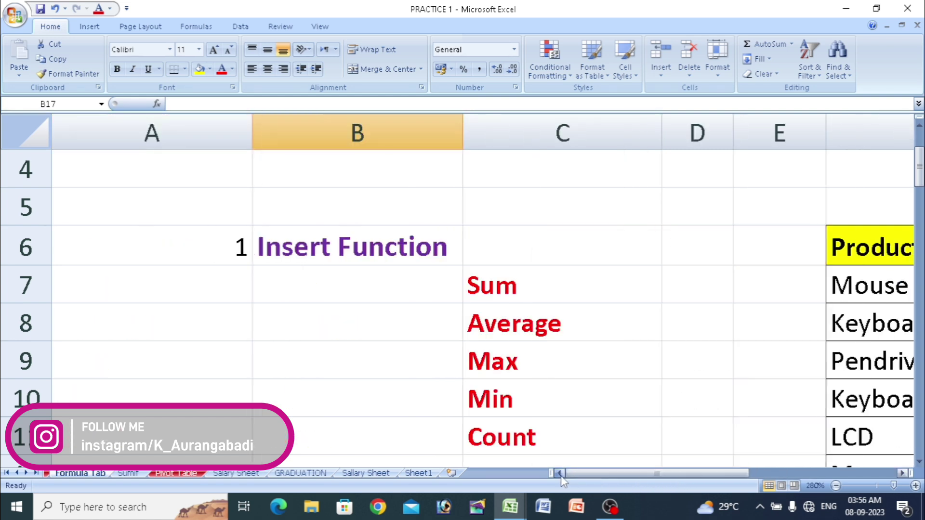
click(902, 474)
click(903, 474)
click(903, 474)
click(902, 473)
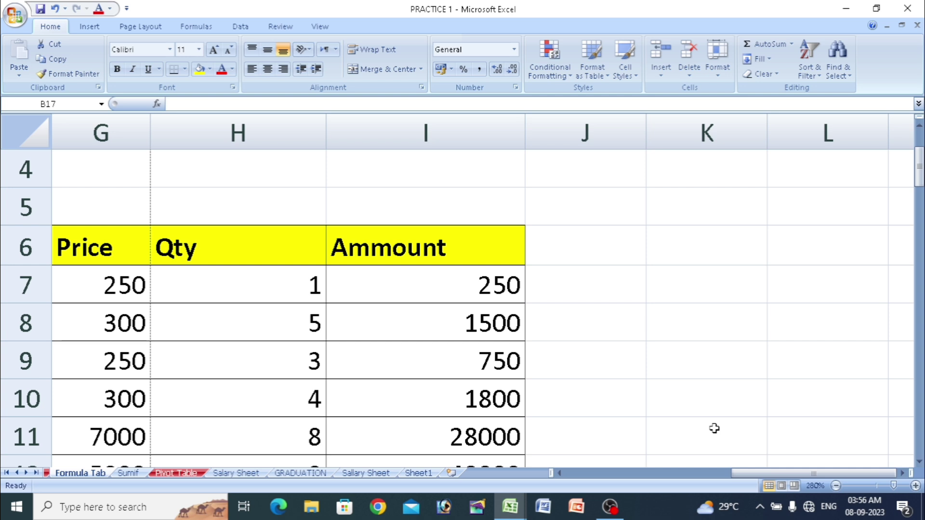
- Display the workbook file commands and the list of recent documents
click(18, 17)
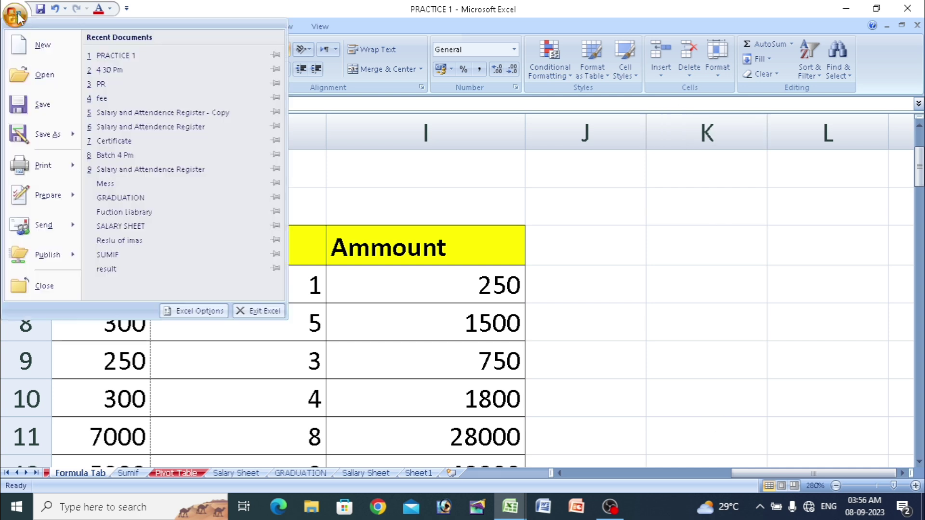